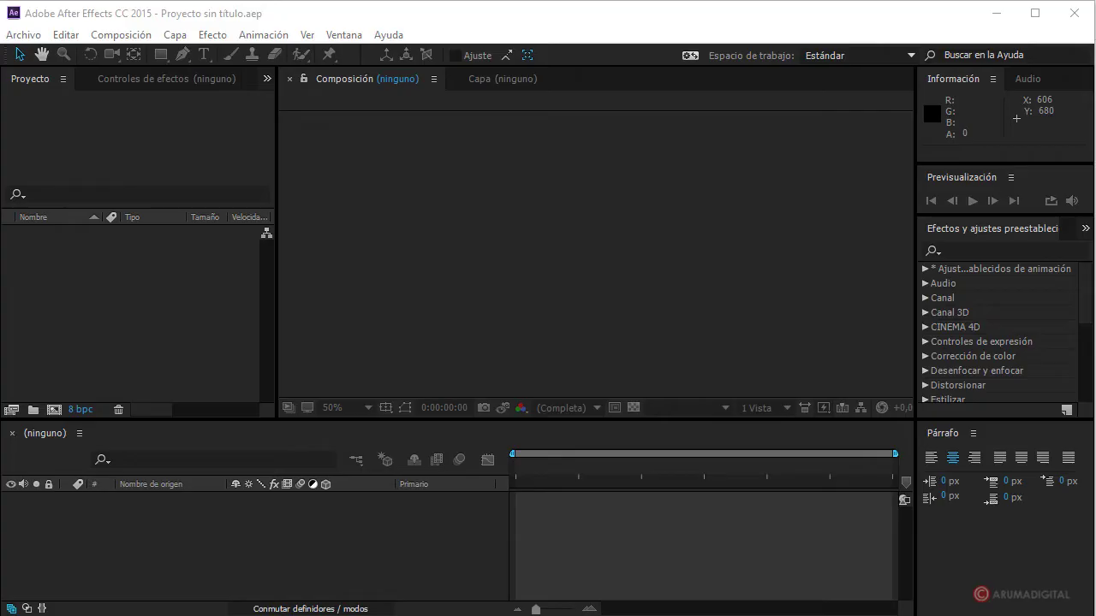
Step: Create a new 1280×720, 25 fps composition named Comp 1
{"action": "left_click", "coordinate": [146, 35]}
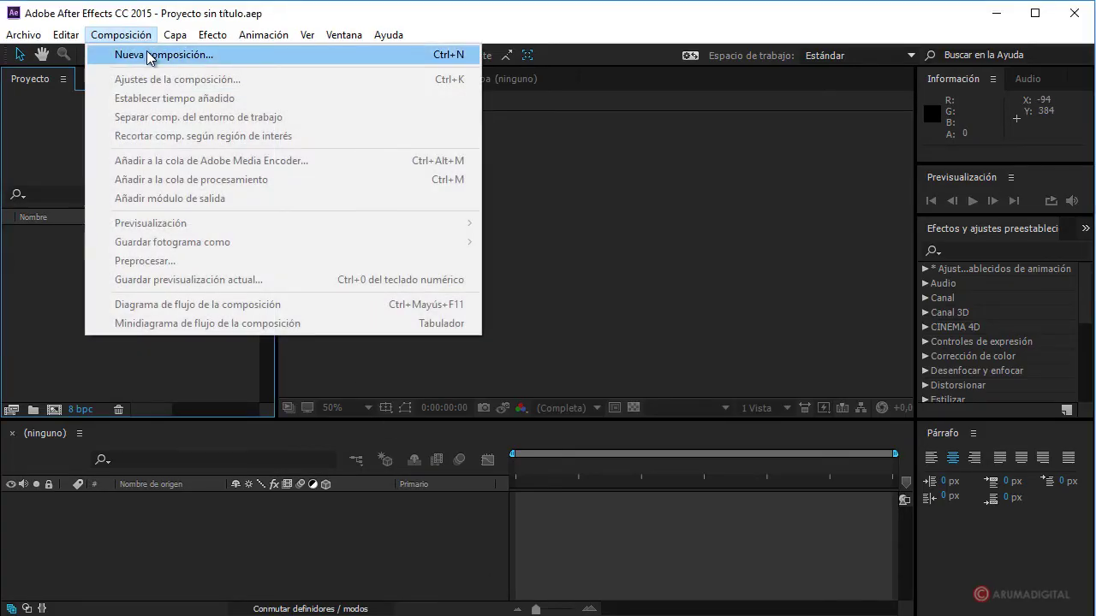
{"action": "left_click", "coordinate": [151, 55]}
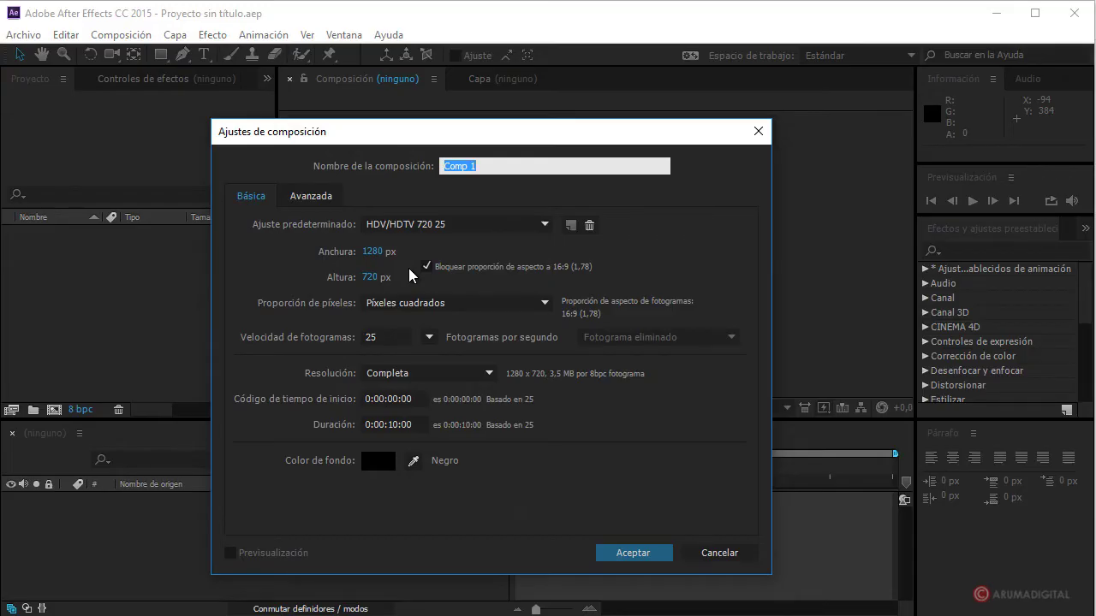
{"action": "left_click", "coordinate": [603, 551]}
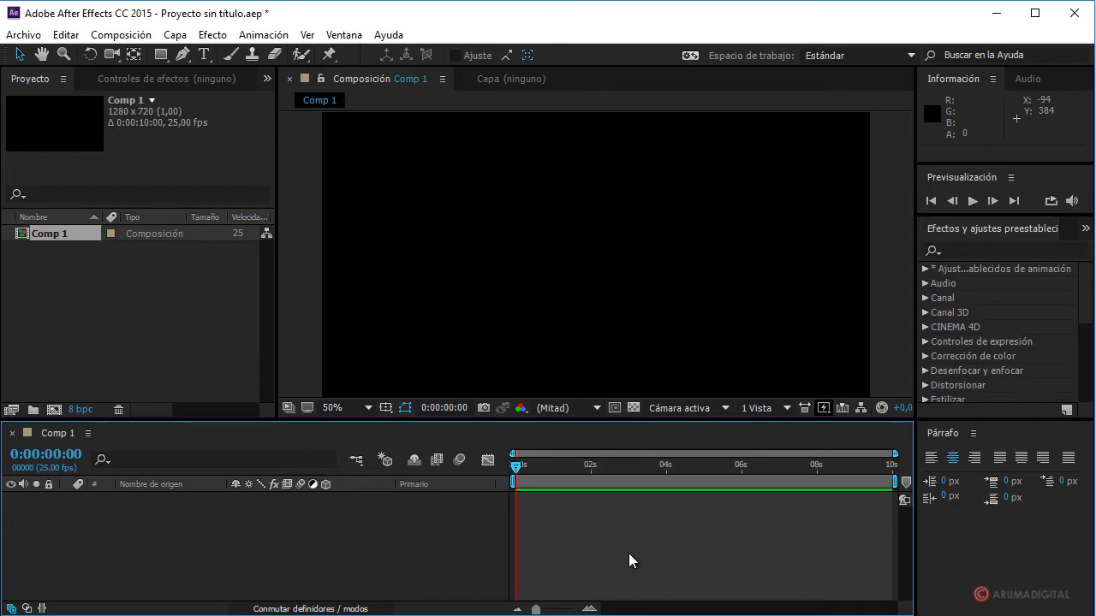
Step: Add a full-frame solid layer in muted purple 544C73
{"action": "left_click", "coordinate": [174, 36]}
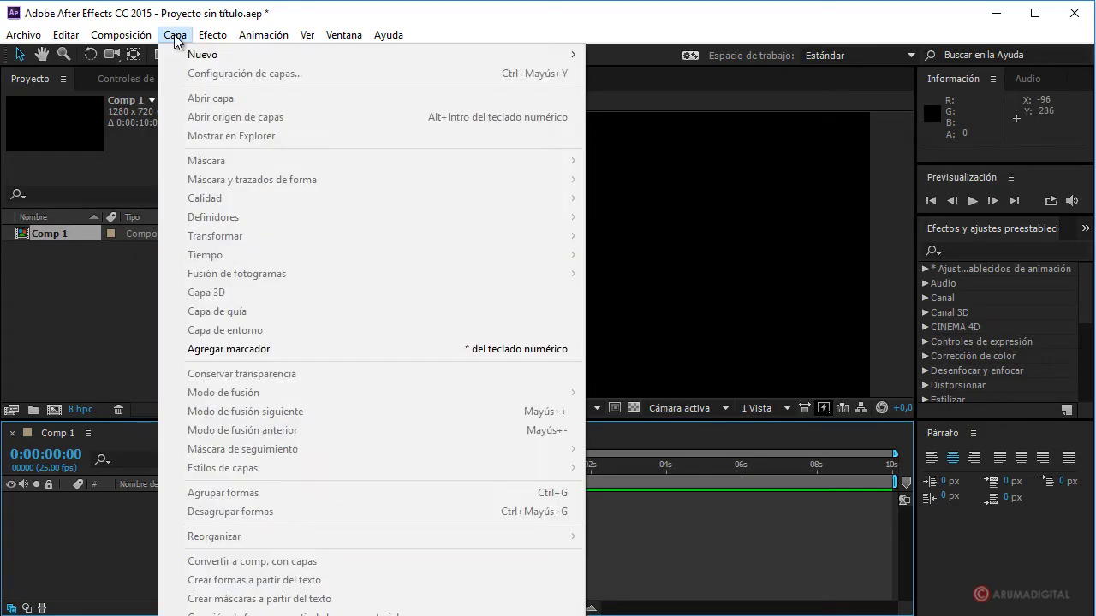
{"action": "mouse_move", "coordinate": [436, 55]}
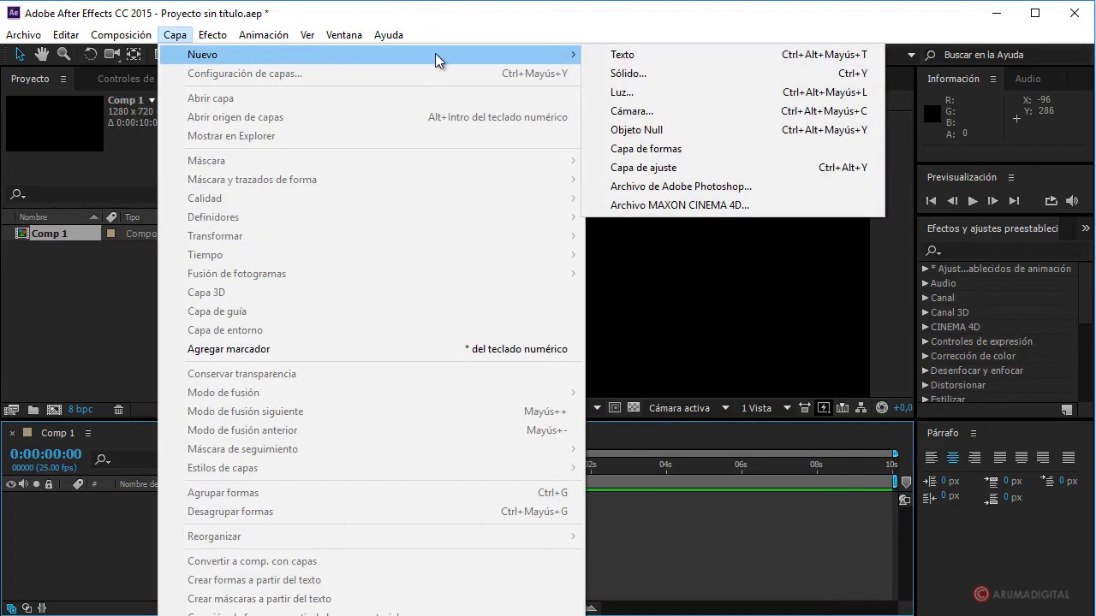
{"action": "left_click", "coordinate": [620, 74]}
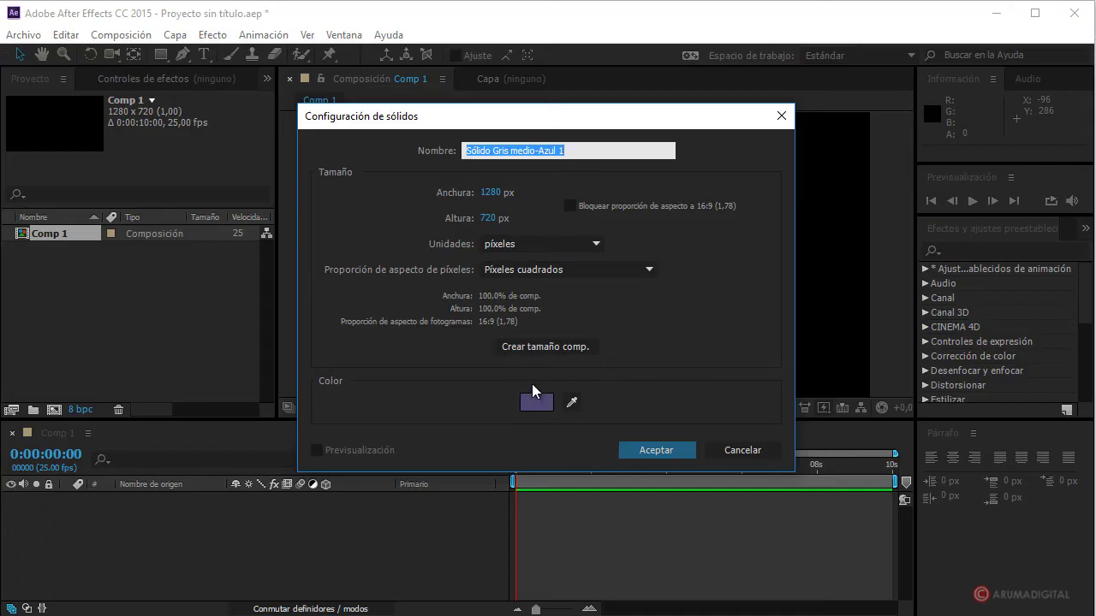
{"action": "left_click", "coordinate": [542, 405]}
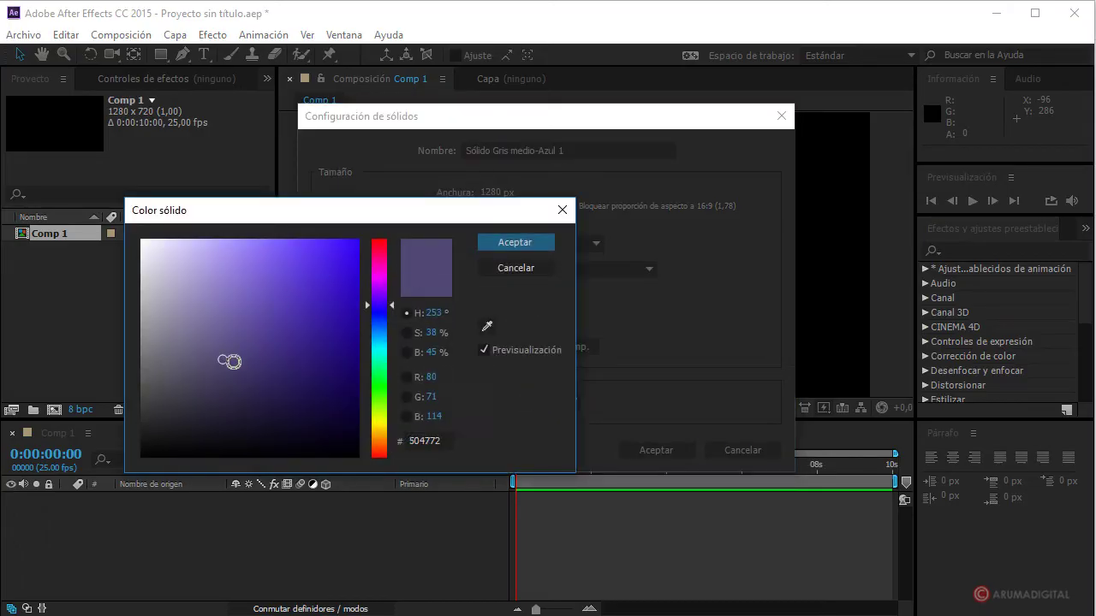
{"action": "mouse_move", "coordinate": [251, 349]}
{"action": "left_mouse_down"}
{"action": "mouse_move", "coordinate": [237, 364]}
{"action": "mouse_move", "coordinate": [215, 360]}
{"action": "left_mouse_up"}
{"action": "left_click", "coordinate": [489, 245]}
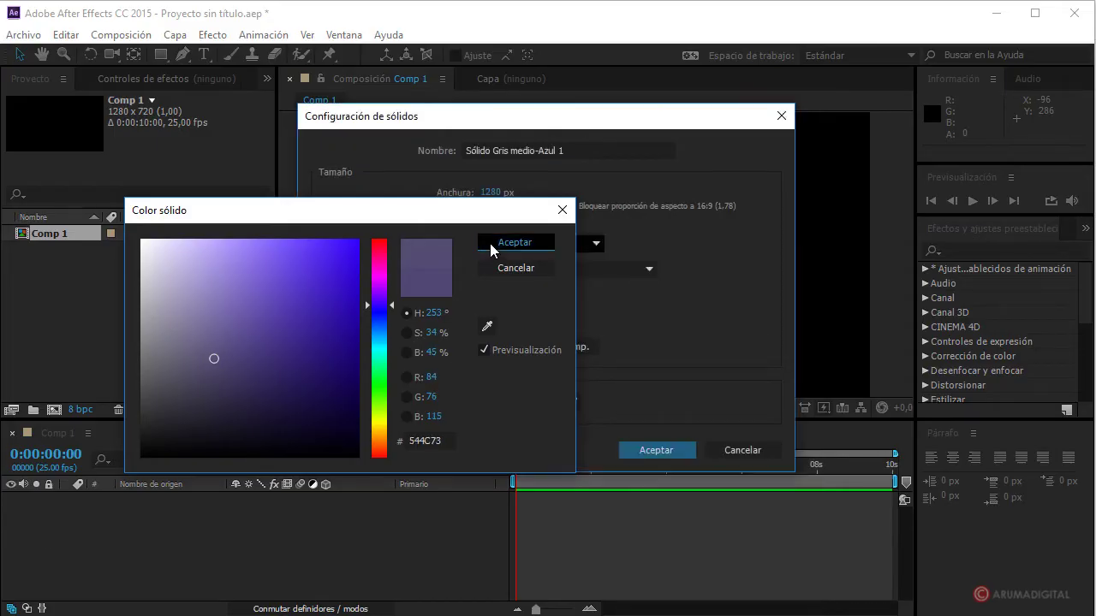
{"action": "left_click", "coordinate": [658, 450]}
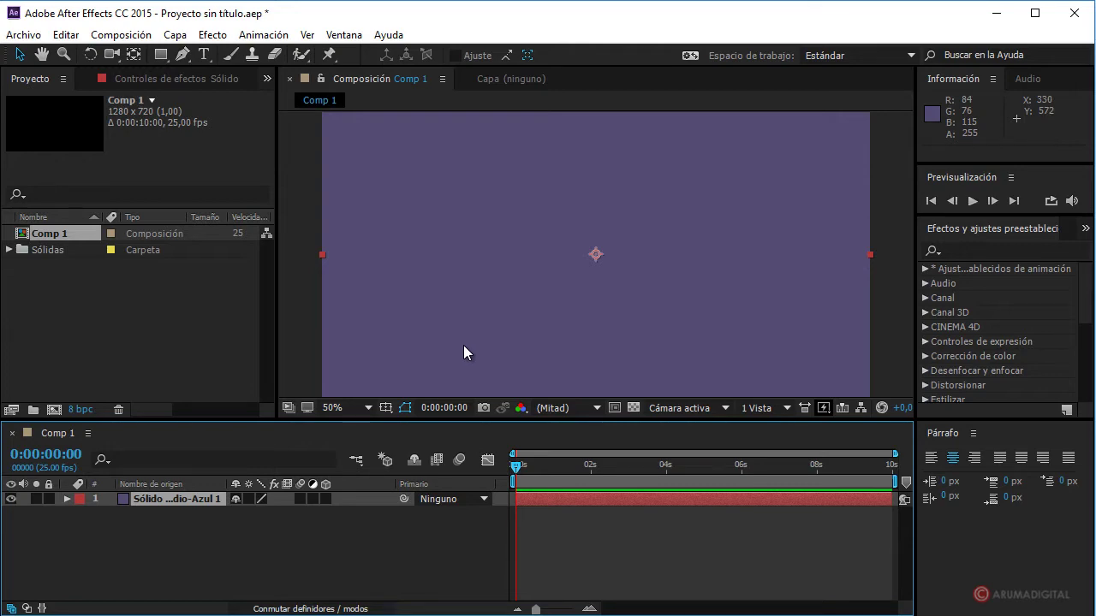
Step: Add a new empty shape layer above the purple solid
{"action": "left_click", "coordinate": [175, 35]}
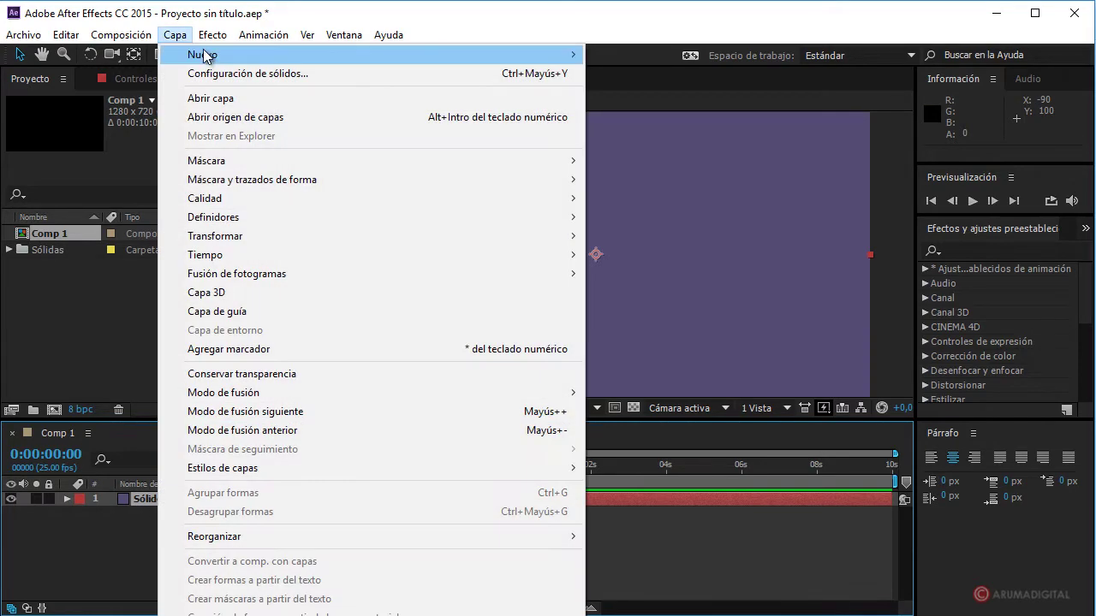
{"action": "mouse_move", "coordinate": [253, 58]}
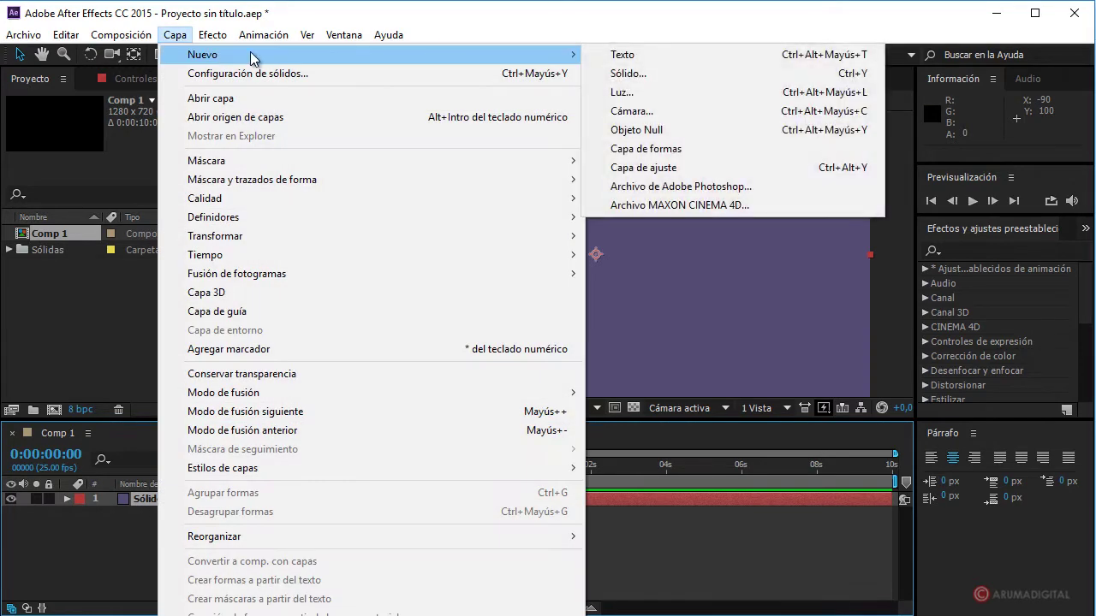
{"action": "left_click", "coordinate": [651, 151]}
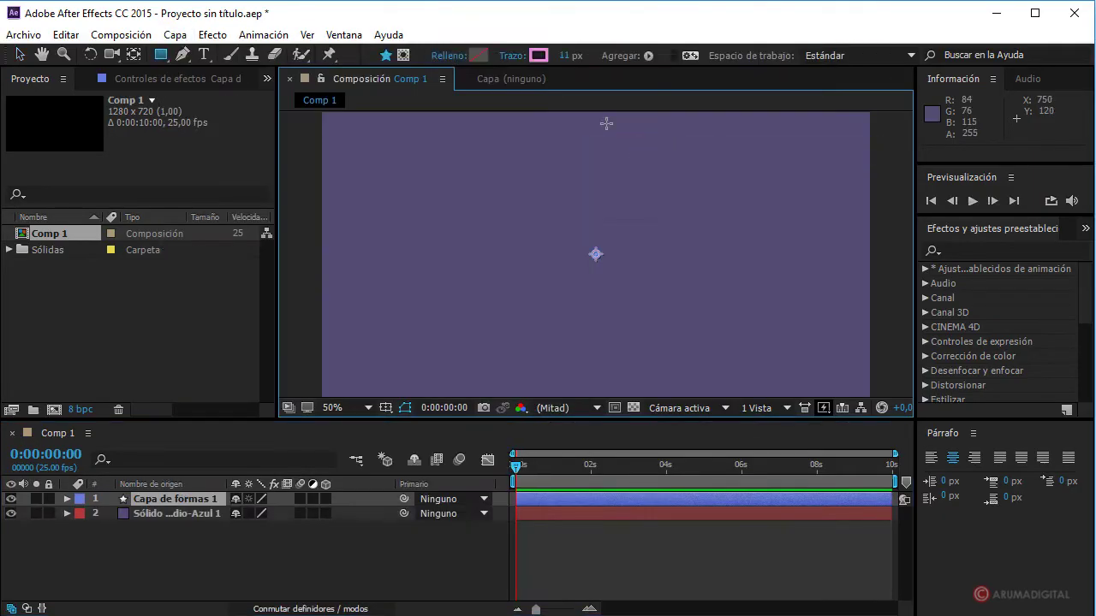
Step: Draw a large circle with the Ellipse tool out from the composition centre
{"action": "left_click", "coordinate": [161, 54]}
{"action": "left_click", "coordinate": [224, 91]}
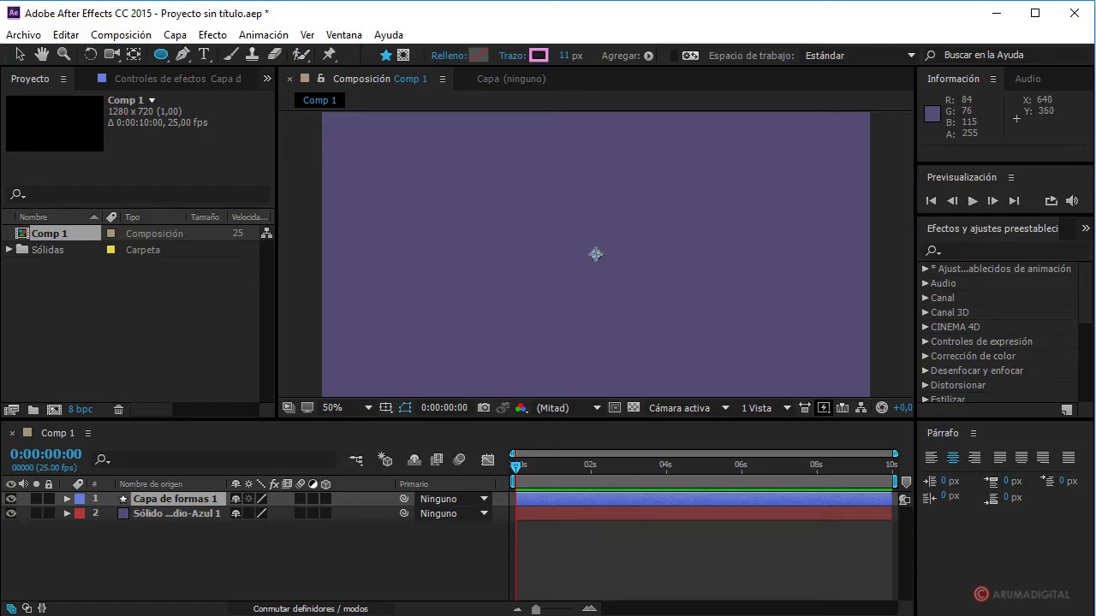
{"action": "left_click_drag", "start_coordinate": [596, 255], "coordinate": [617, 242]}
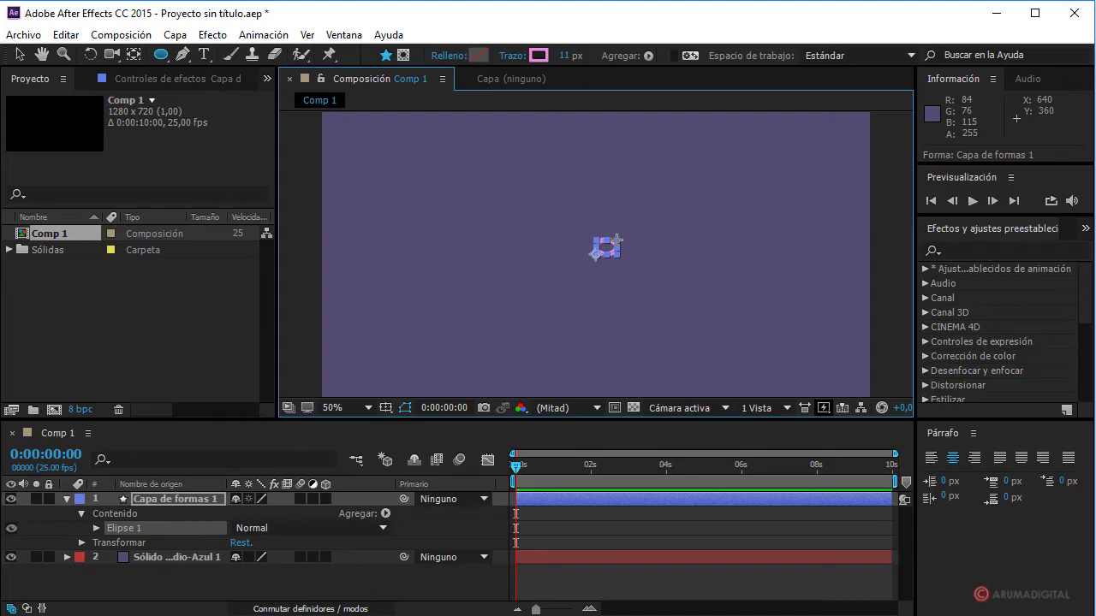
{"action": "left_click_drag", "start_coordinate": [617, 242], "coordinate": [635, 227]}
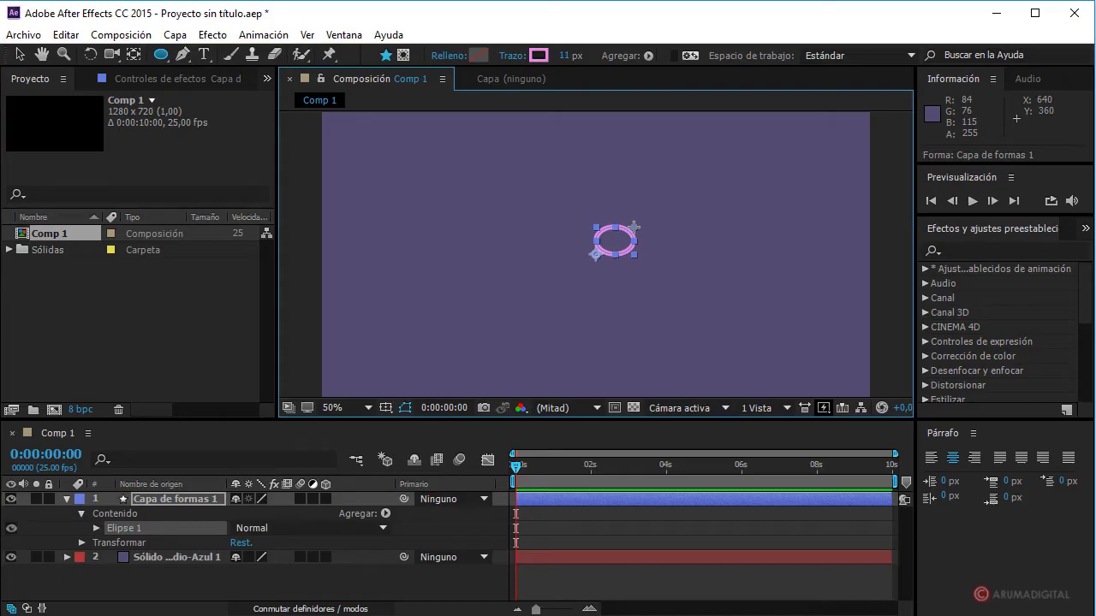
{"action": "left_click_drag", "start_coordinate": [634, 227], "coordinate": [659, 221]}
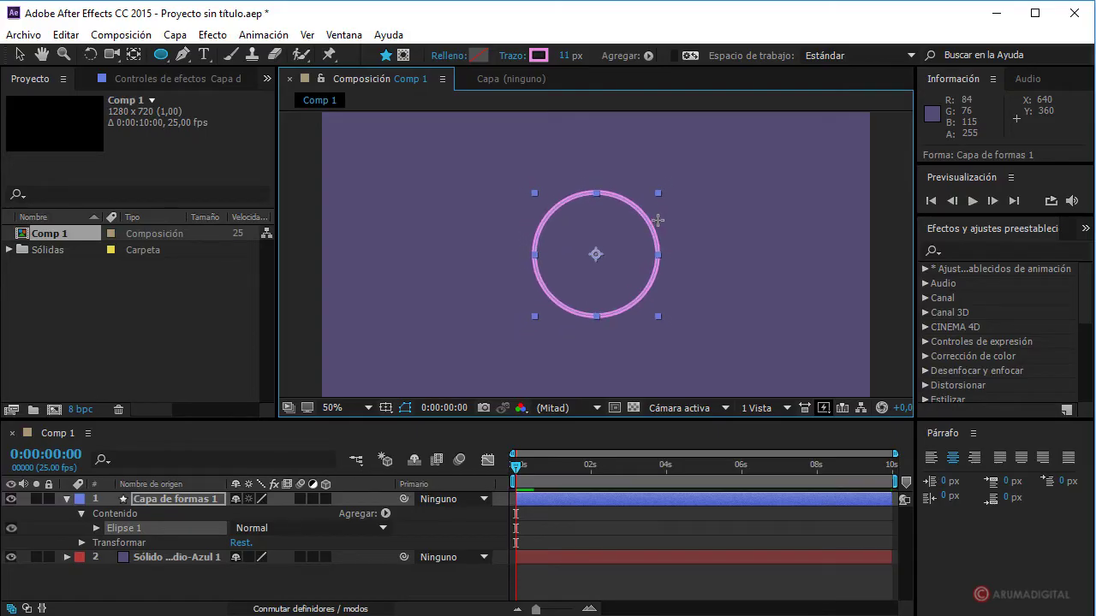
{"action": "left_click_drag", "start_coordinate": [659, 221], "coordinate": [661, 218]}
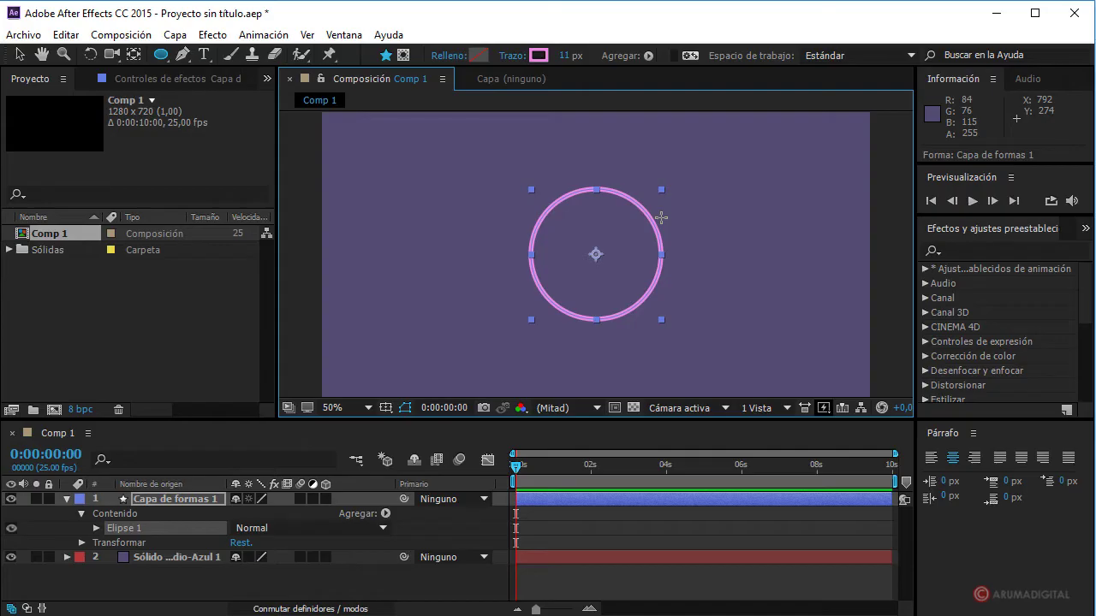
Step: Set a Scale keyframe of 0% at frame 0 on Transformar: Elipse 1
{"action": "left_click", "coordinate": [97, 528]}
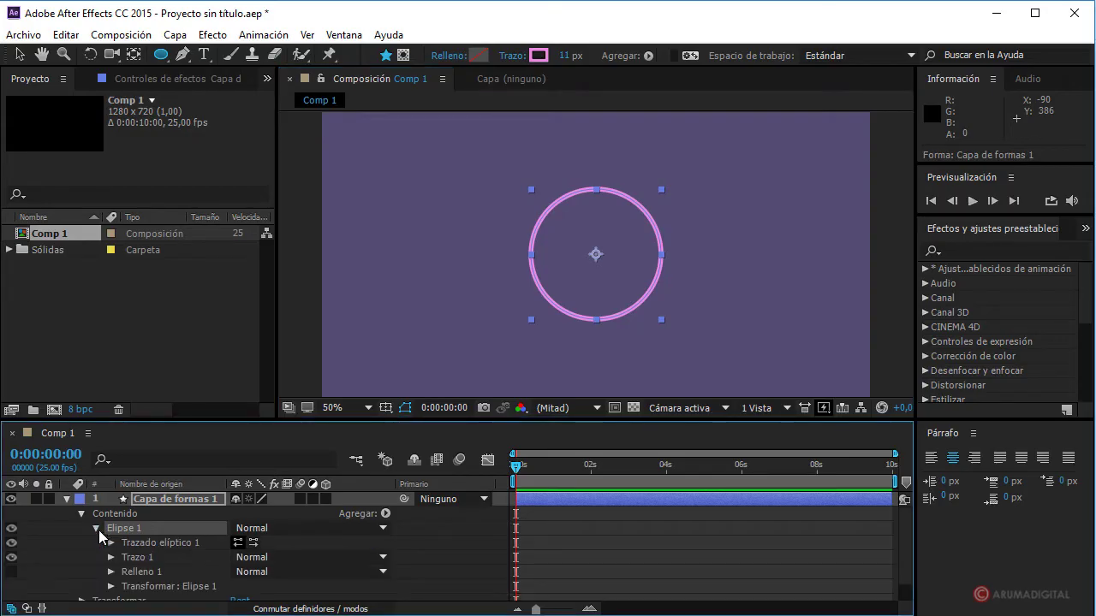
{"action": "scroll", "coordinate": [194, 554], "scroll_direction": "down", "scroll_amount": 1}
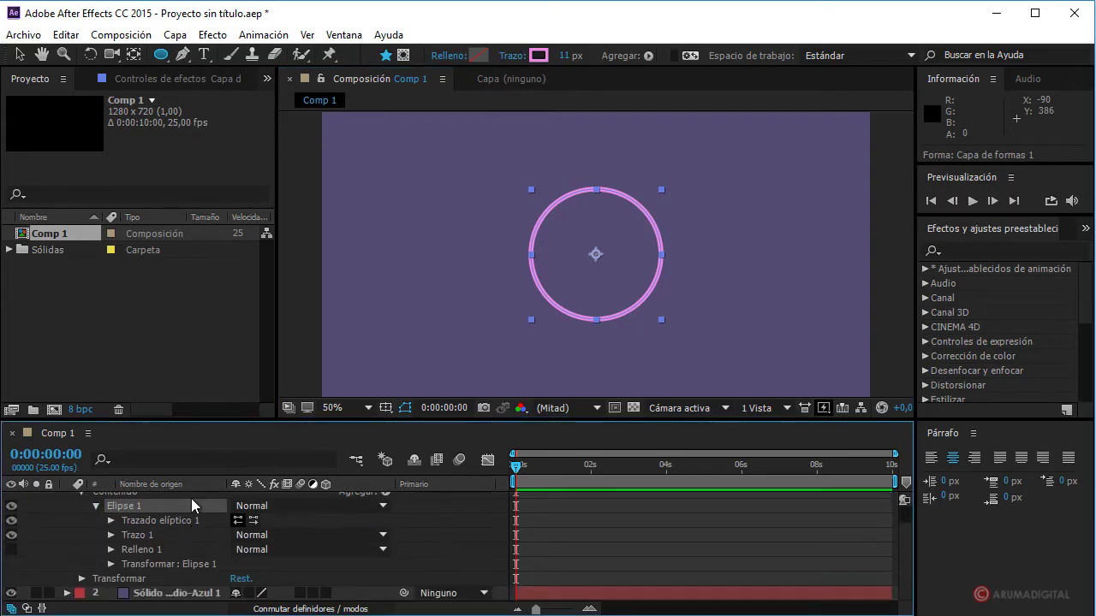
{"action": "left_click", "coordinate": [110, 565]}
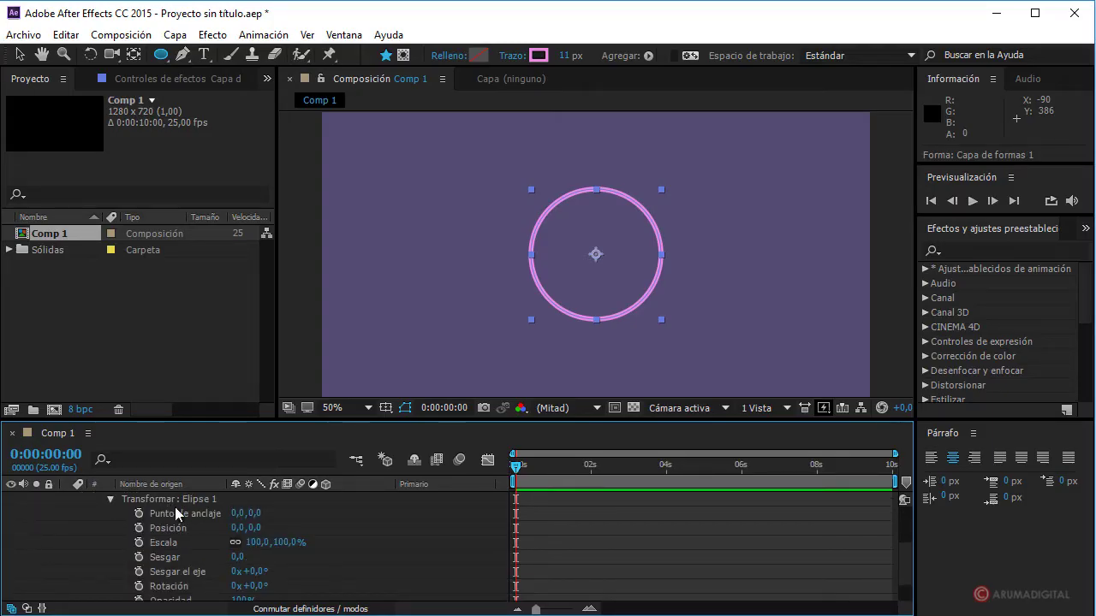
{"action": "left_click_drag", "start_coordinate": [536, 610], "coordinate": [570, 610]}
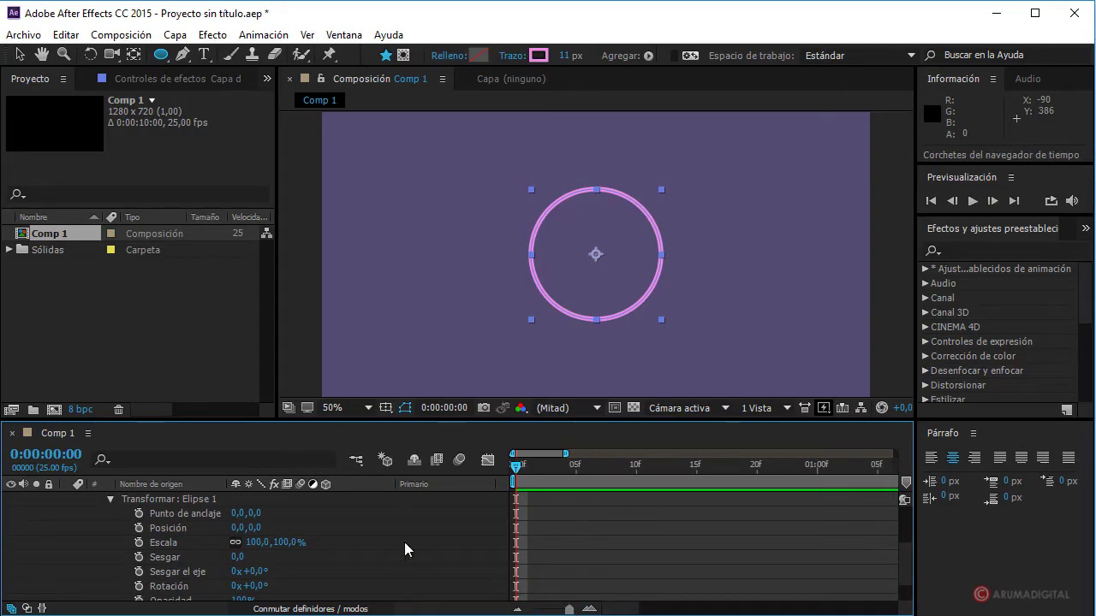
{"action": "left_click", "coordinate": [141, 546]}
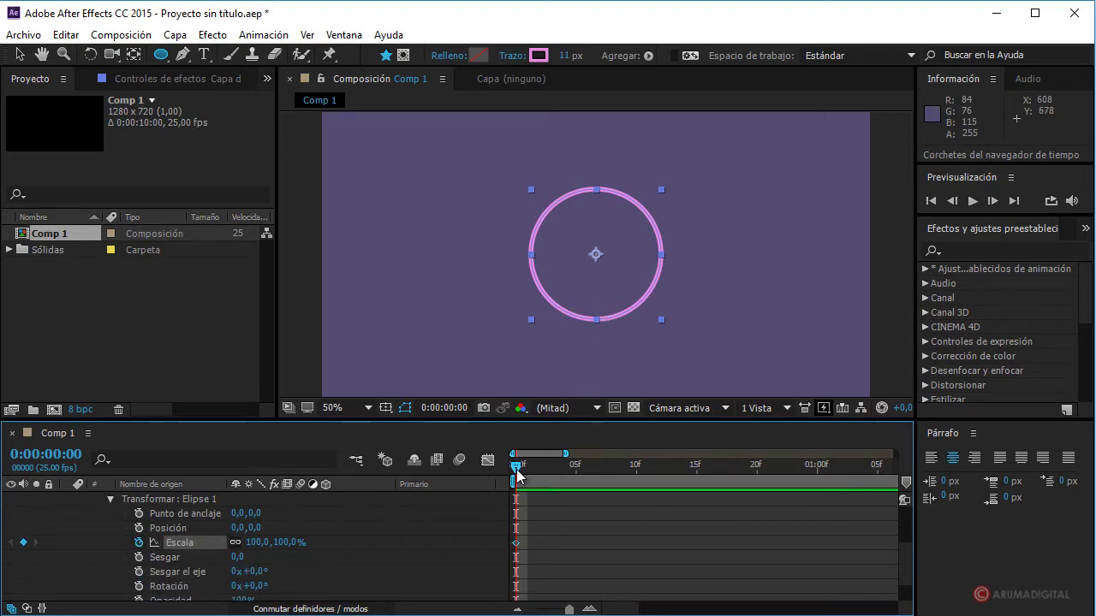
{"action": "left_click", "coordinate": [255, 543]}
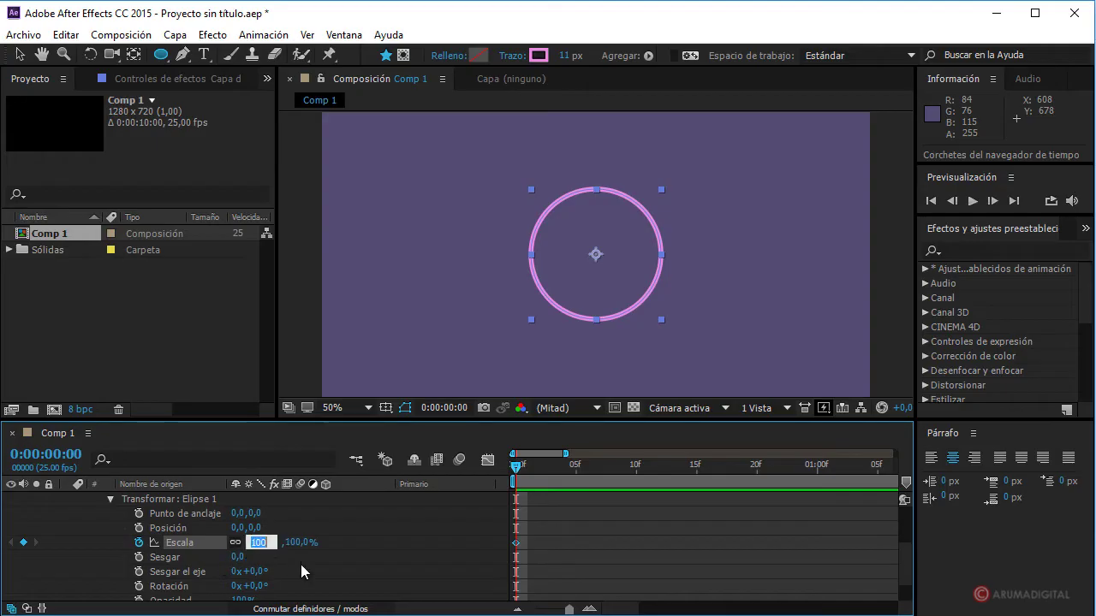
{"action": "type", "text": "0"}
{"action": "key", "text": "Return"}
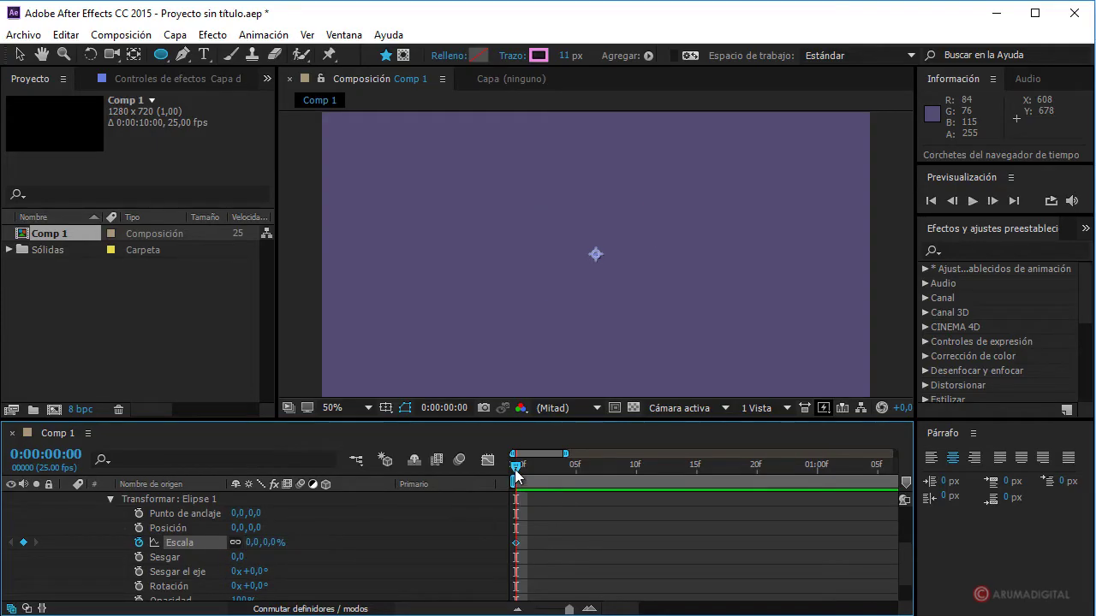
Step: Keyframe Scale to 100% at frame 10 and scrub to preview the growth
{"action": "left_click_drag", "start_coordinate": [517, 467], "coordinate": [634, 482]}
{"action": "left_click", "coordinate": [251, 544]}
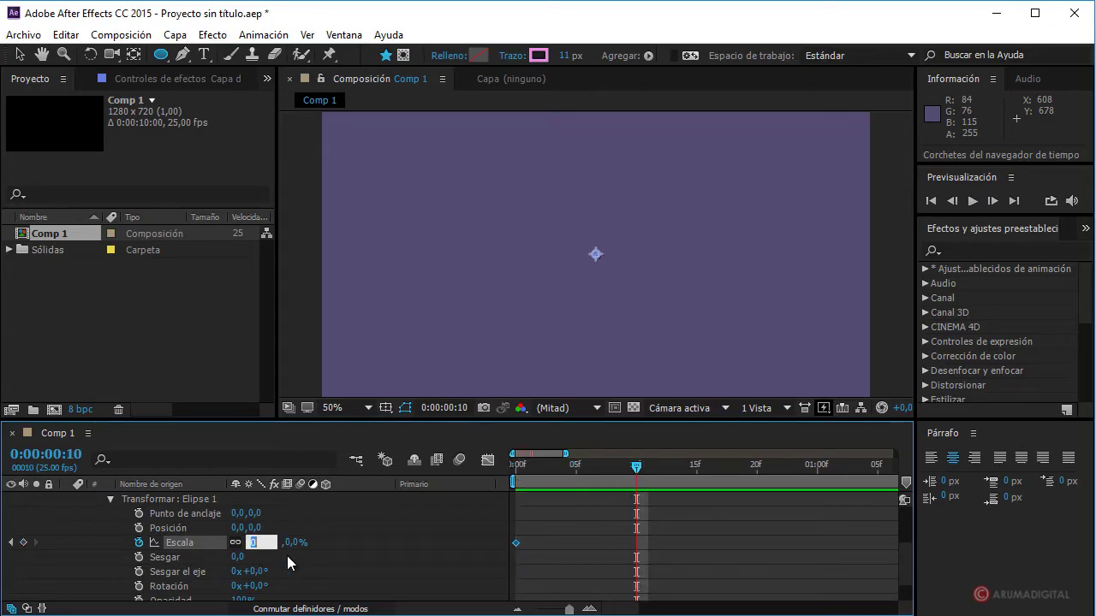
{"action": "type", "text": "100"}
{"action": "key", "text": "Return"}
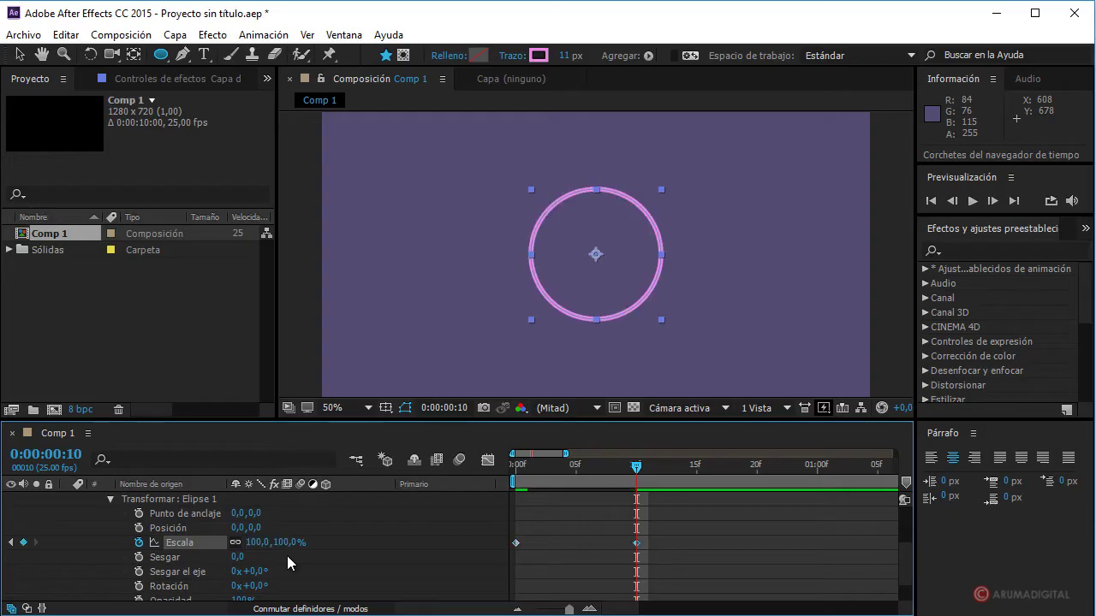
{"action": "mouse_move", "coordinate": [635, 467]}
{"action": "left_mouse_down"}
{"action": "mouse_move", "coordinate": [603, 478]}
{"action": "mouse_move", "coordinate": [626, 488]}
{"action": "mouse_move", "coordinate": [515, 480]}
{"action": "left_mouse_up"}
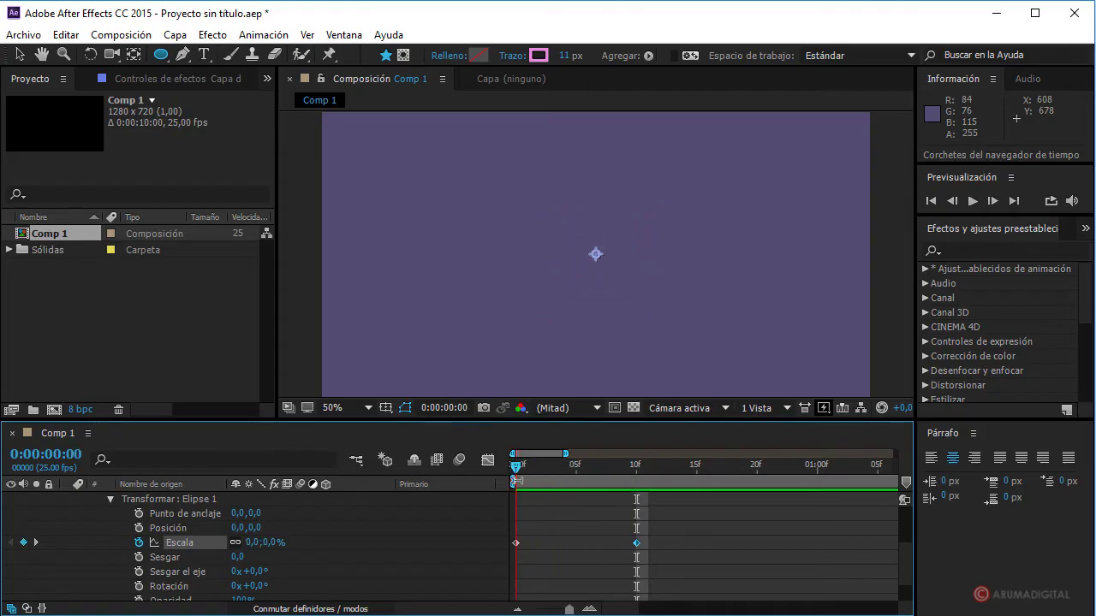
Step: Keyframe the circle's stroke width at 100 on frame 0
{"action": "scroll", "coordinate": [295, 547], "scroll_direction": "up", "scroll_amount": 1}
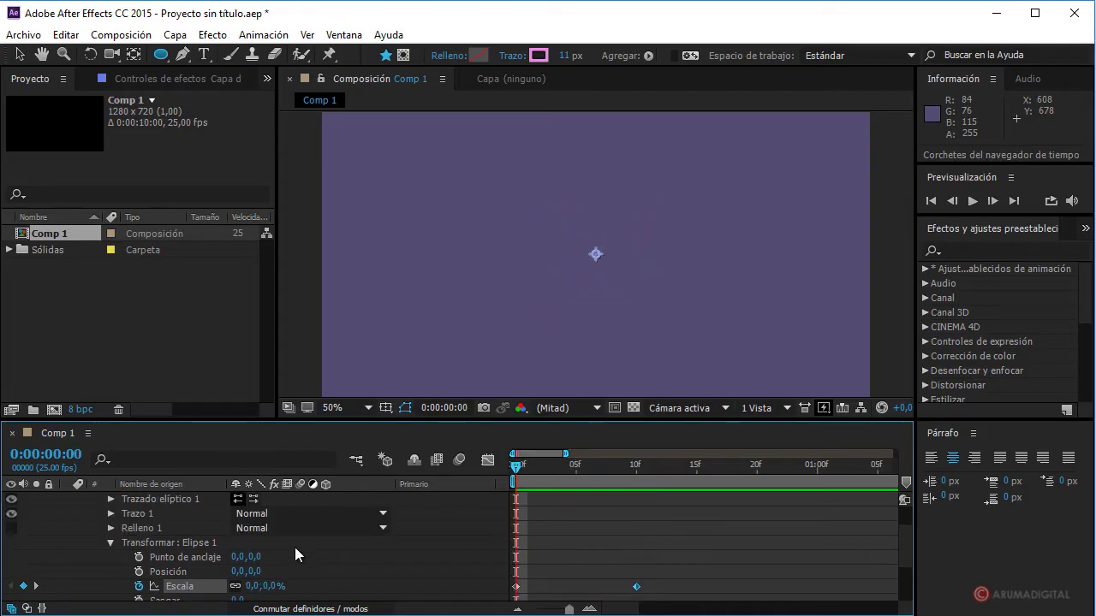
{"action": "left_click", "coordinate": [111, 513]}
{"action": "scroll", "coordinate": [129, 532], "scroll_direction": "down", "scroll_amount": 1}
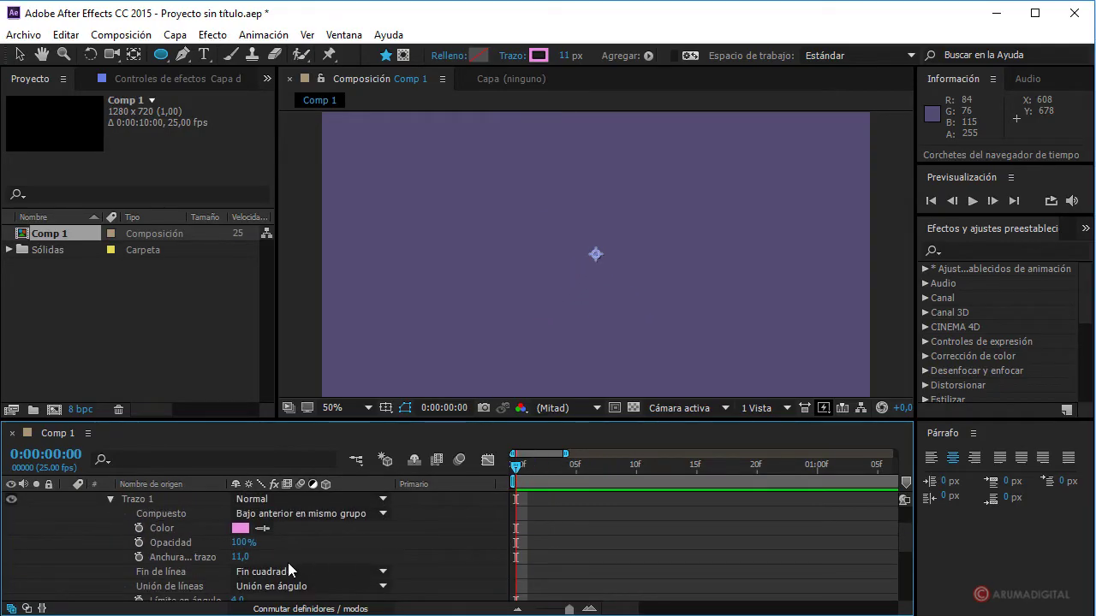
{"action": "left_click", "coordinate": [138, 557]}
{"action": "left_click", "coordinate": [241, 557]}
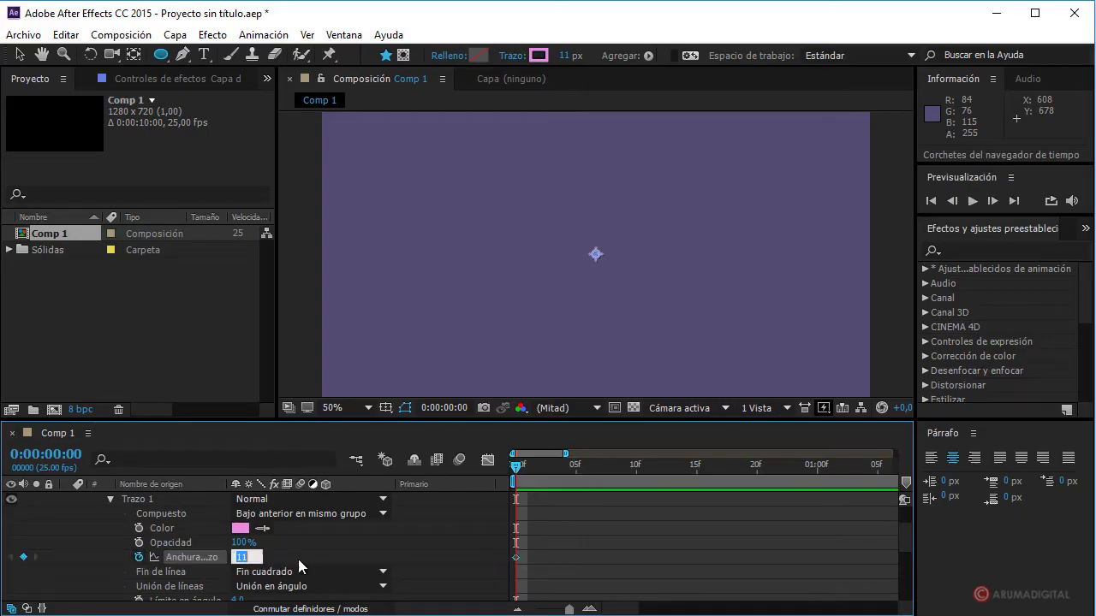
{"action": "type", "text": "100"}
{"action": "key", "text": "Return"}
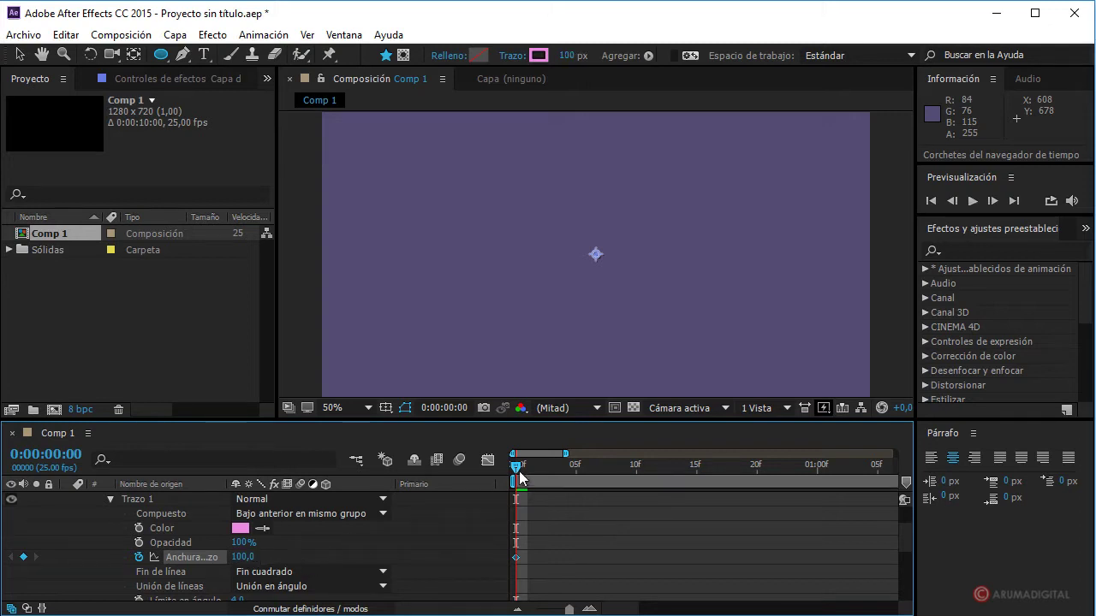
Step: Set stroke width to 0 at frame 10, preview, and select both width keyframes
{"action": "left_click_drag", "start_coordinate": [515, 466], "coordinate": [636, 477]}
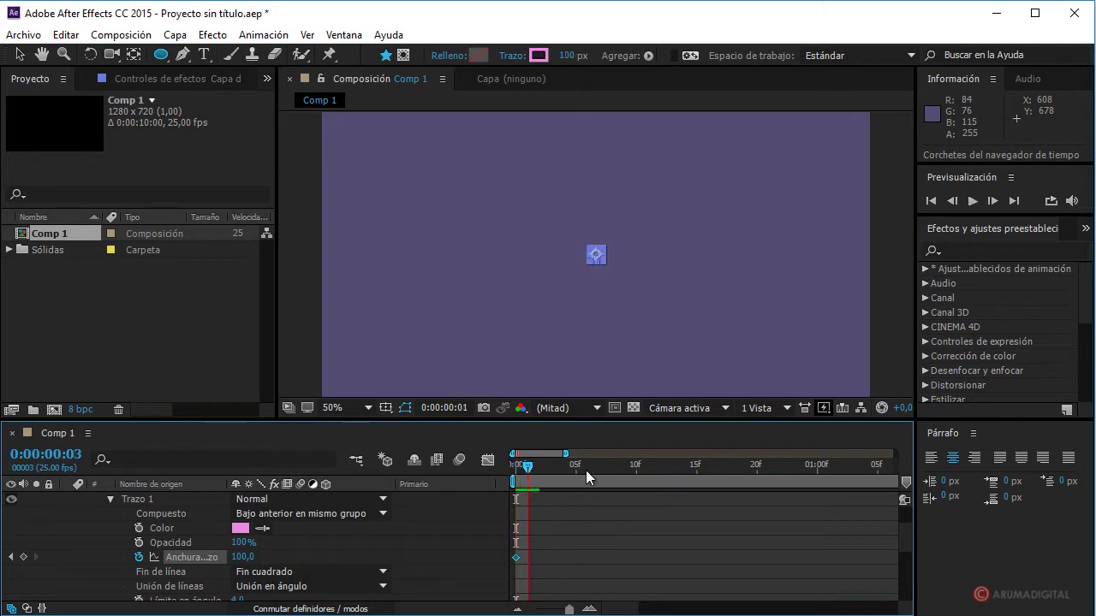
{"action": "left_click", "coordinate": [243, 557]}
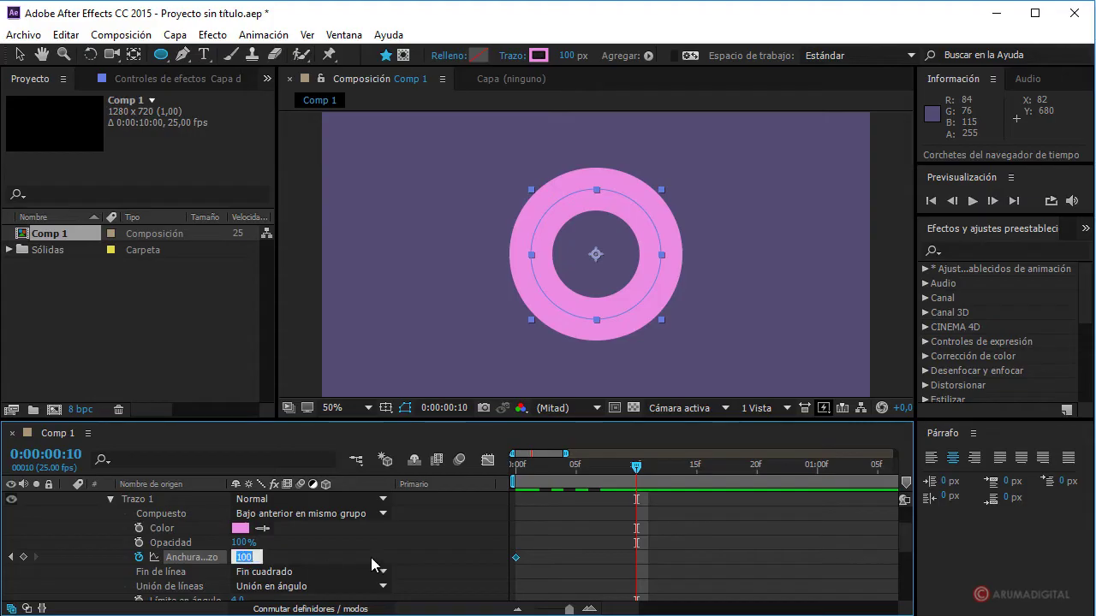
{"action": "type", "text": "0"}
{"action": "key", "text": "Return"}
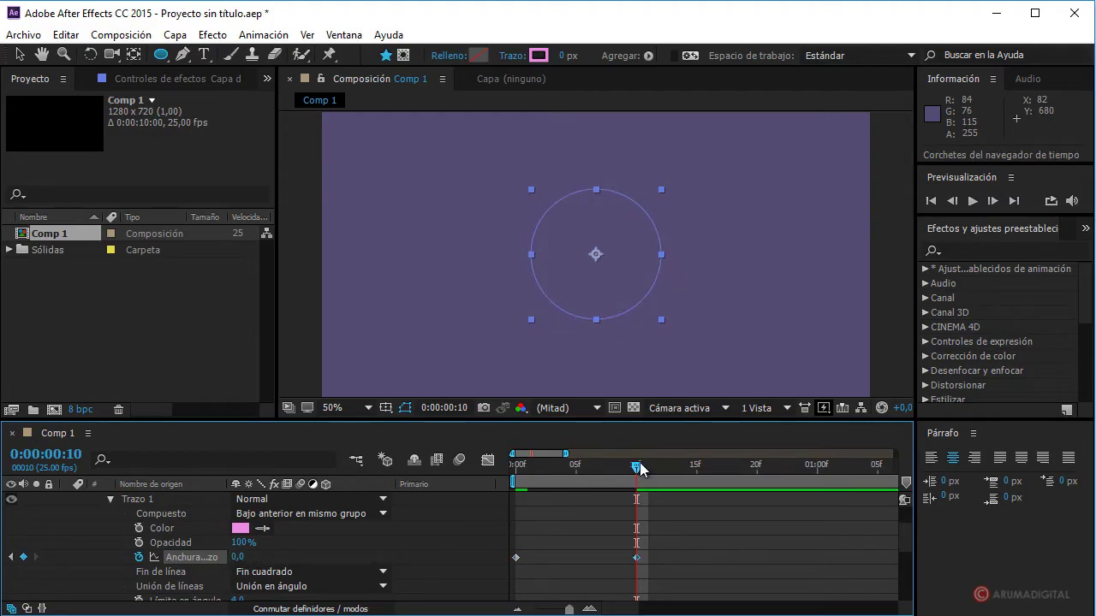
{"action": "mouse_move", "coordinate": [636, 467]}
{"action": "left_mouse_down"}
{"action": "mouse_move", "coordinate": [558, 480]}
{"action": "mouse_move", "coordinate": [652, 477]}
{"action": "mouse_move", "coordinate": [494, 484]}
{"action": "mouse_move", "coordinate": [620, 494]}
{"action": "mouse_move", "coordinate": [522, 480]}
{"action": "left_mouse_up"}
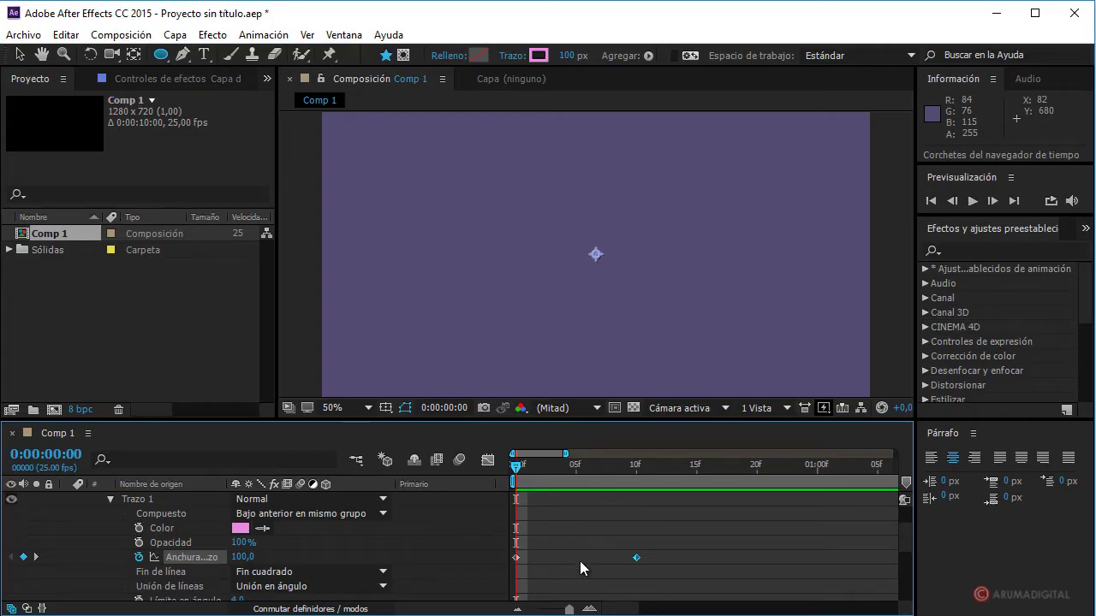
{"action": "left_click_drag", "start_coordinate": [675, 551], "coordinate": [526, 565]}
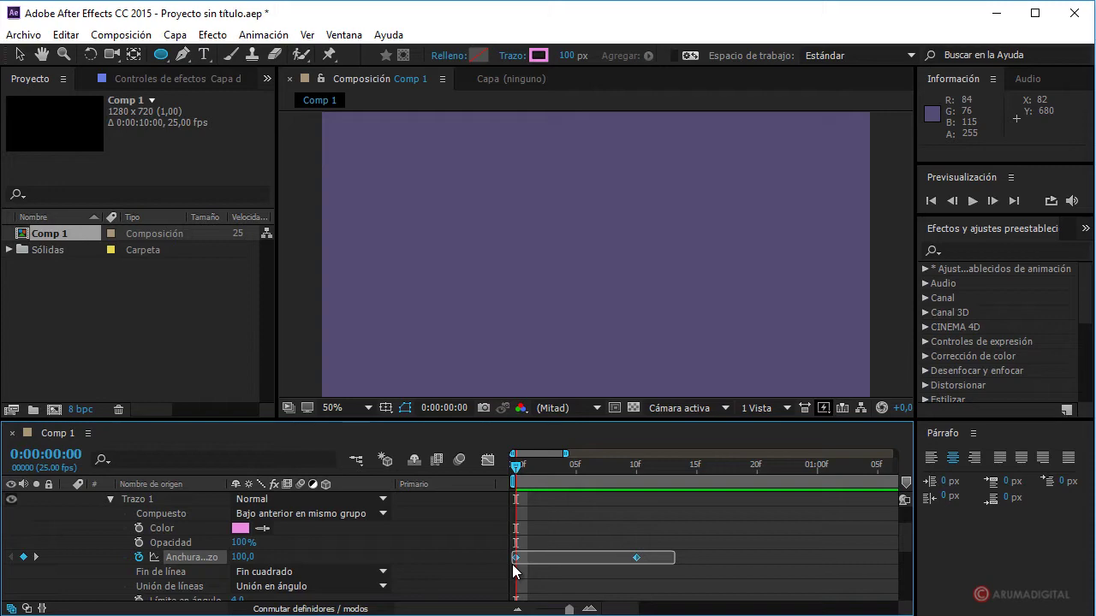
{"action": "left_click_drag", "start_coordinate": [526, 565], "coordinate": [514, 572]}
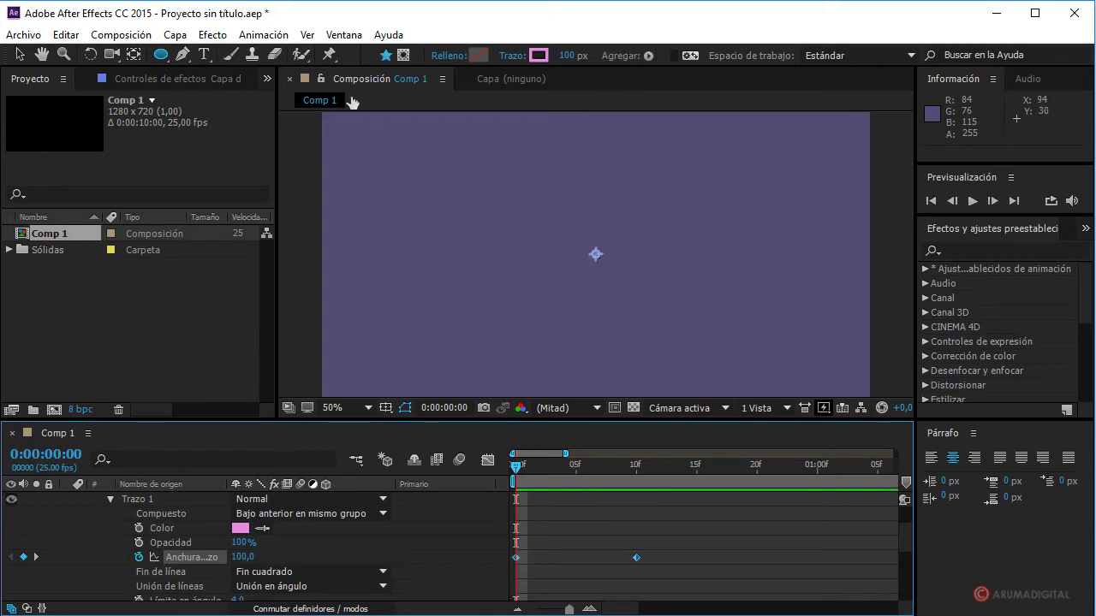
Step: Apply Easy Ease (Desacelerar suavemente) to the stroke width keyframes
{"action": "left_click", "coordinate": [263, 34]}
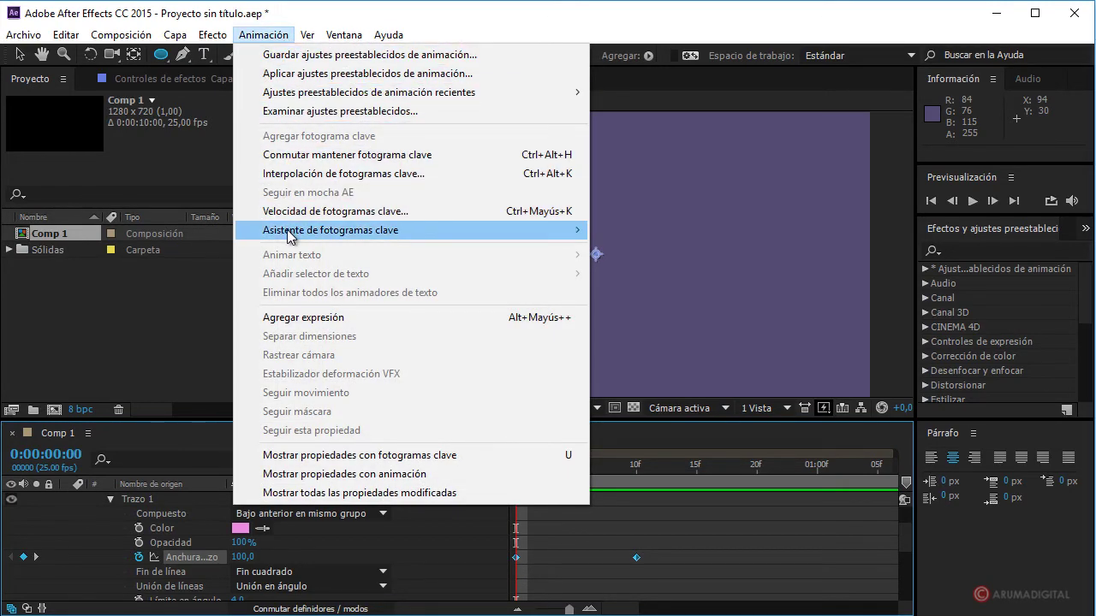
{"action": "mouse_move", "coordinate": [416, 236]}
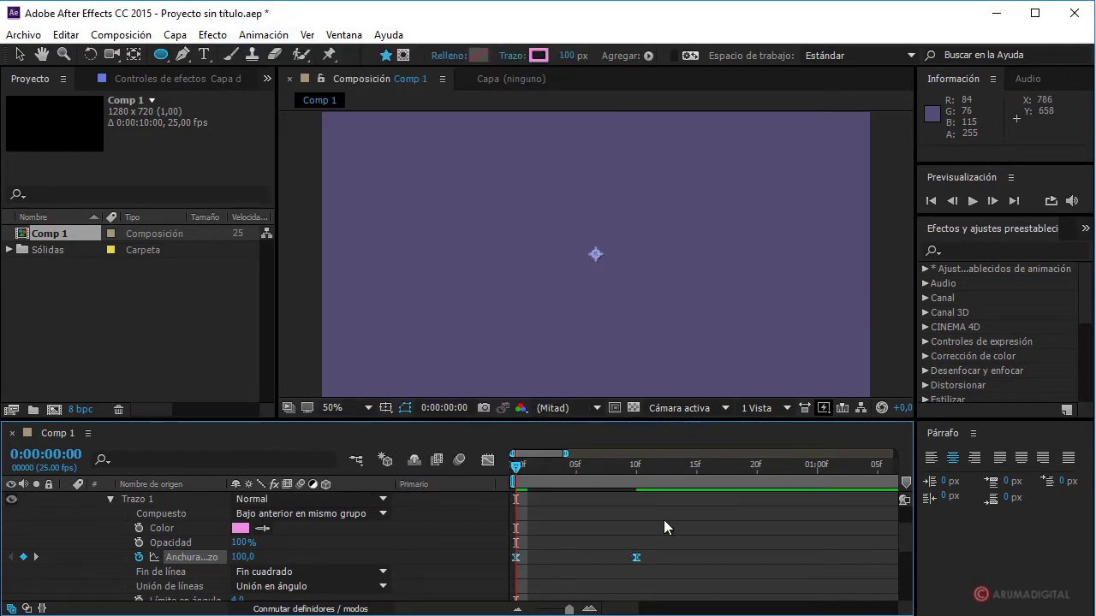
{"action": "scroll", "coordinate": [664, 520], "scroll_direction": "down", "scroll_amount": 1}
{"action": "scroll", "coordinate": [663, 519], "scroll_direction": "down", "scroll_amount": 1}
{"action": "scroll", "coordinate": [664, 520], "scroll_direction": "down", "scroll_amount": 1}
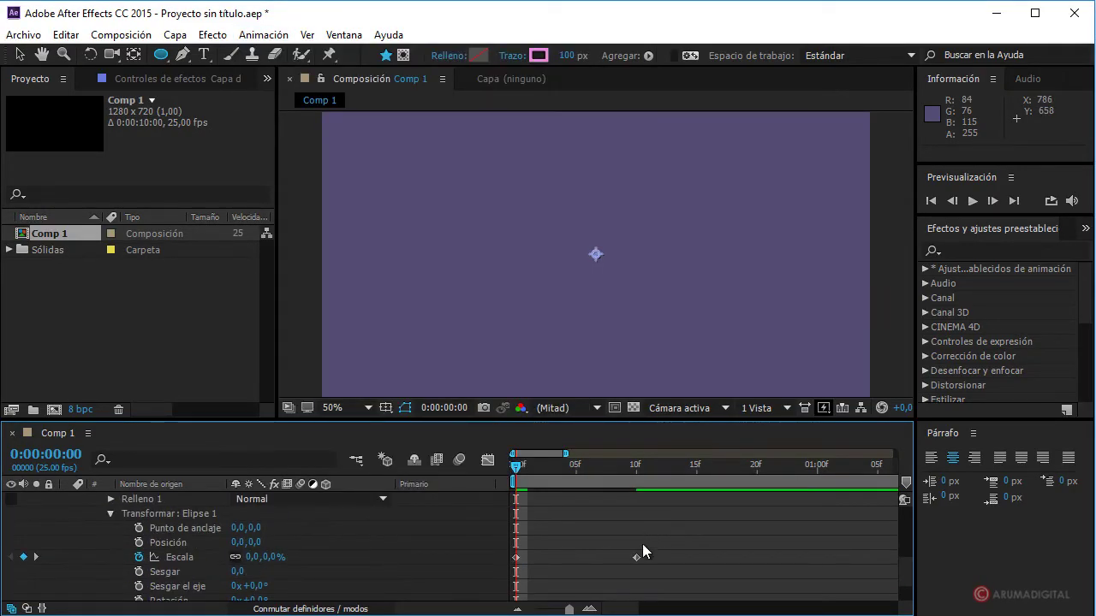
Step: Apply Easy Ease to the Scale keyframes and preview the eased animation
{"action": "left_click_drag", "start_coordinate": [673, 552], "coordinate": [524, 575]}
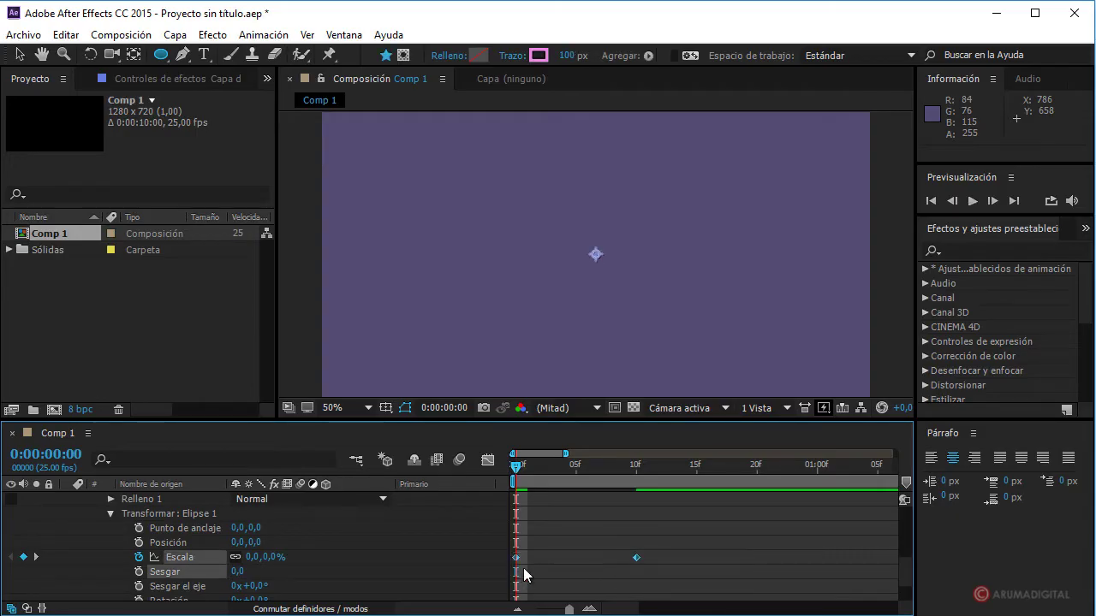
{"action": "right_click", "coordinate": [634, 558]}
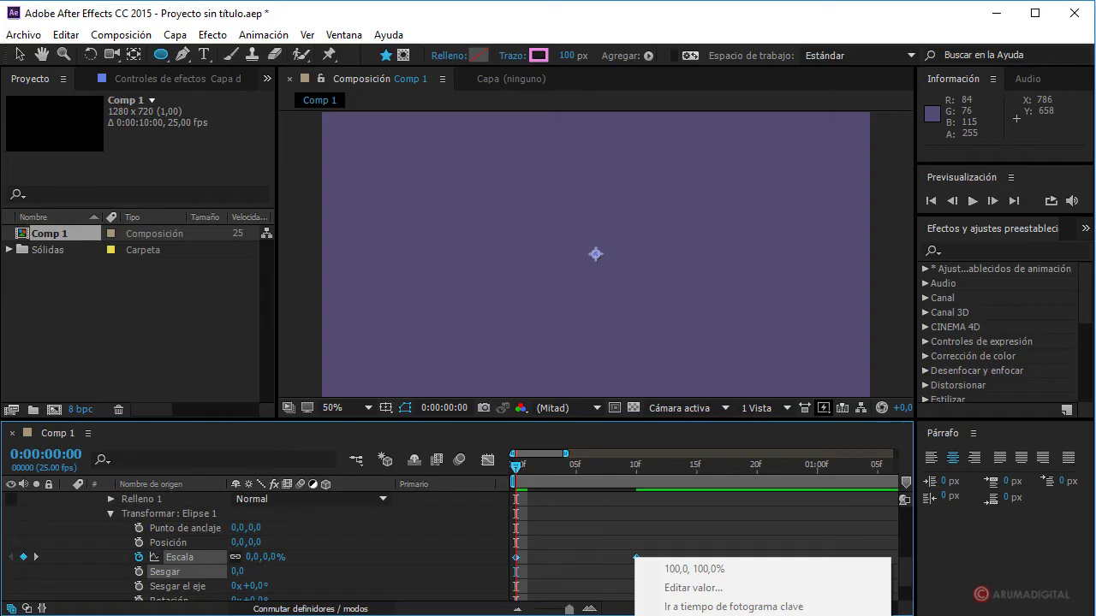
{"action": "mouse_move", "coordinate": [685, 615]}
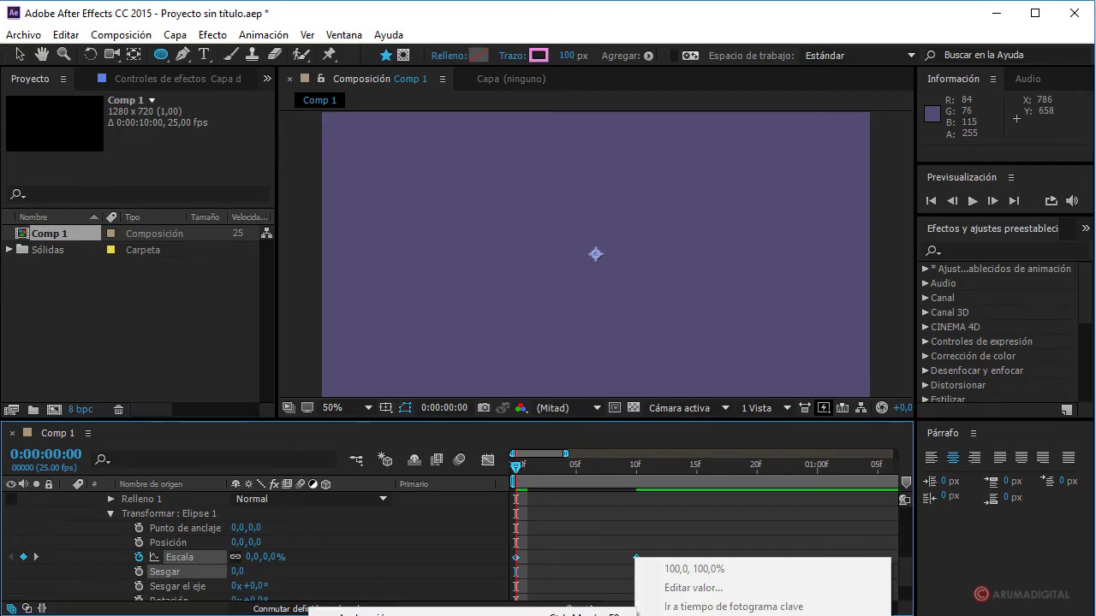
{"action": "left_click", "coordinate": [385, 613]}
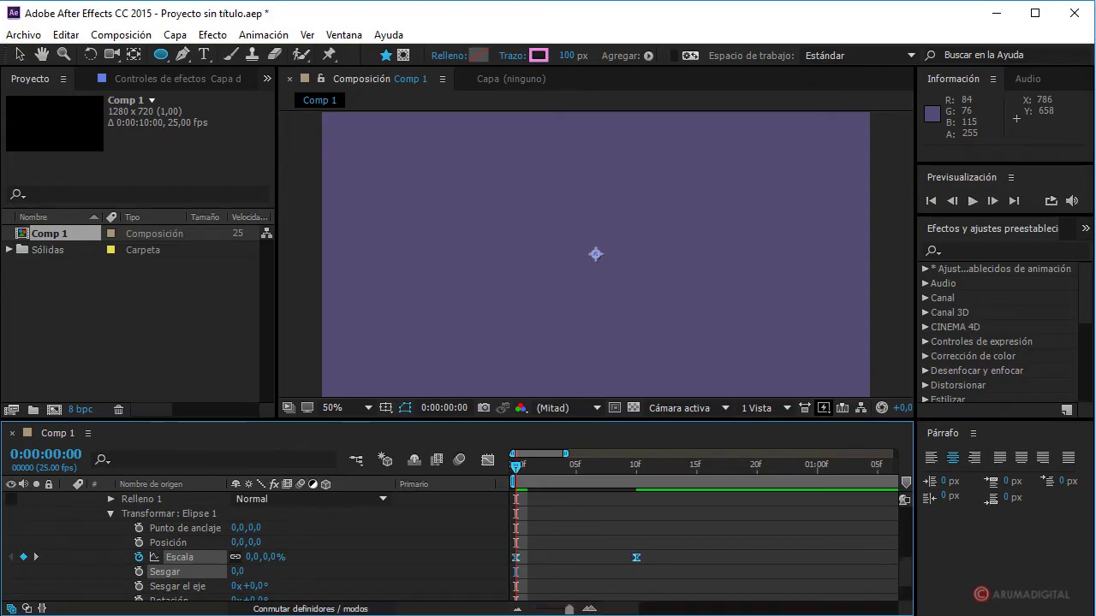
{"action": "mouse_move", "coordinate": [518, 469]}
{"action": "left_mouse_down"}
{"action": "mouse_move", "coordinate": [628, 472]}
{"action": "mouse_move", "coordinate": [502, 464]}
{"action": "left_mouse_up"}
Step: Collapse the shape layer and filter Effects and Presets by 'sombra'
{"action": "scroll", "coordinate": [341, 527], "scroll_direction": "up", "scroll_amount": 3}
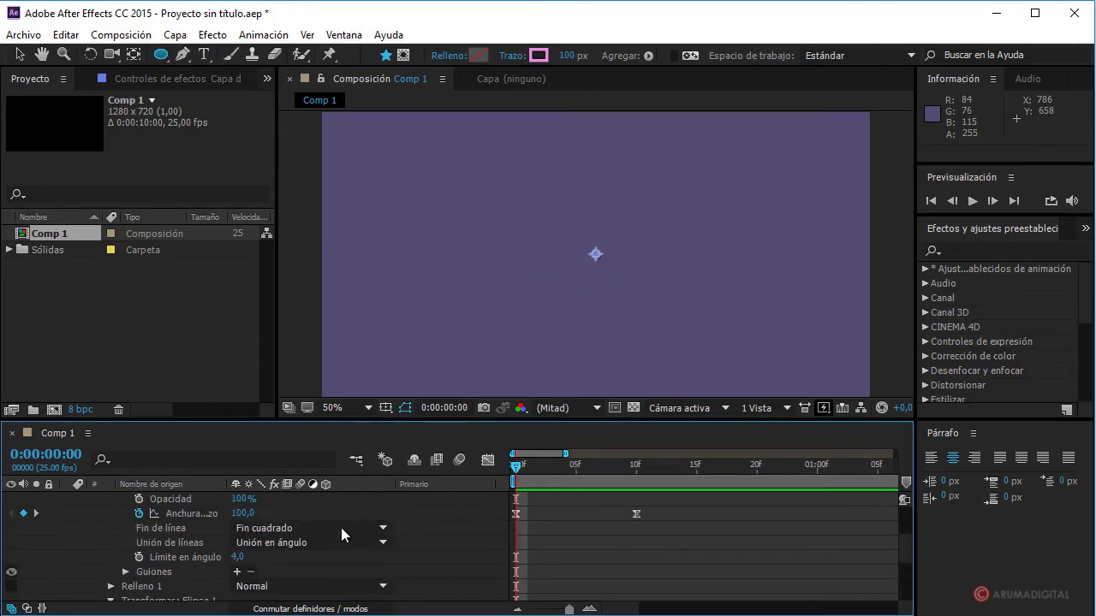
{"action": "scroll", "coordinate": [341, 528], "scroll_direction": "up", "scroll_amount": 3}
{"action": "scroll", "coordinate": [325, 532], "scroll_direction": "up", "scroll_amount": 3}
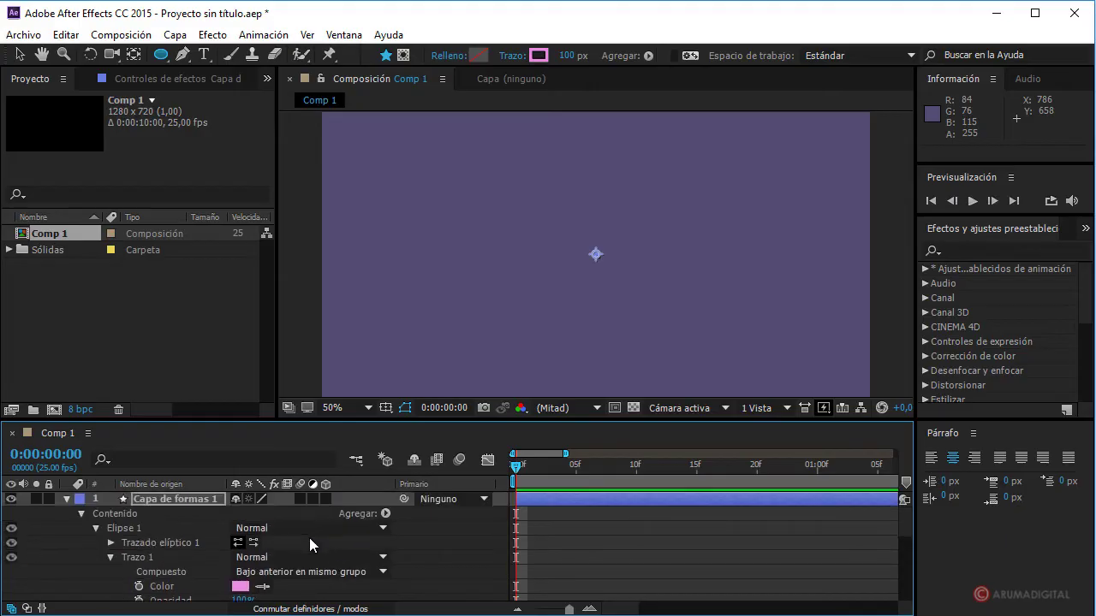
{"action": "left_click", "coordinate": [66, 498]}
{"action": "left_click", "coordinate": [1000, 250]}
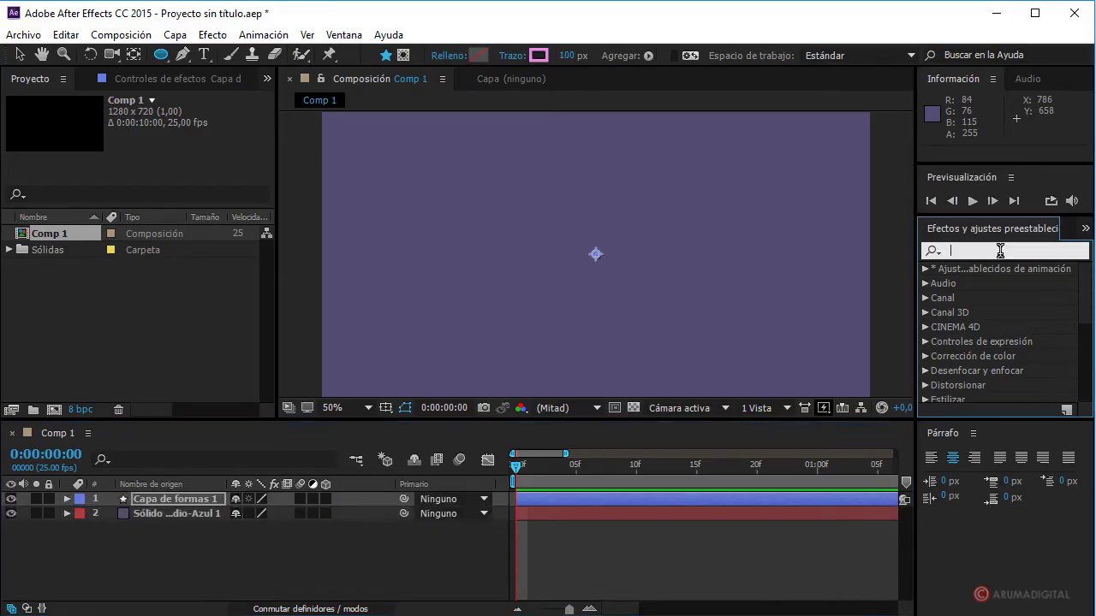
{"action": "type", "text": "sombra"}
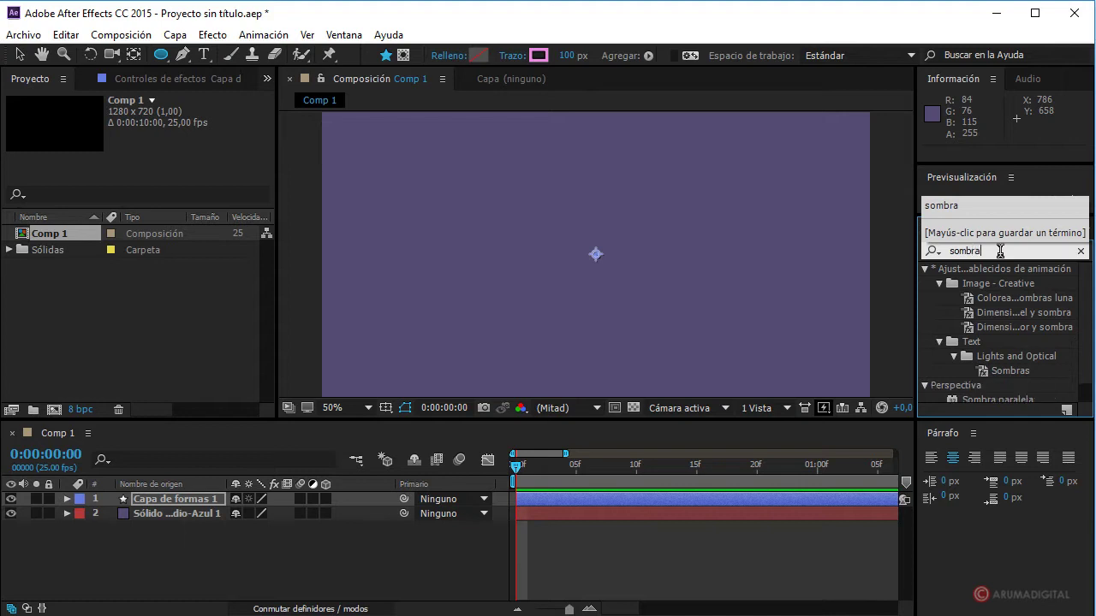
{"action": "scroll", "coordinate": [1084, 365], "scroll_direction": "down", "scroll_amount": 1}
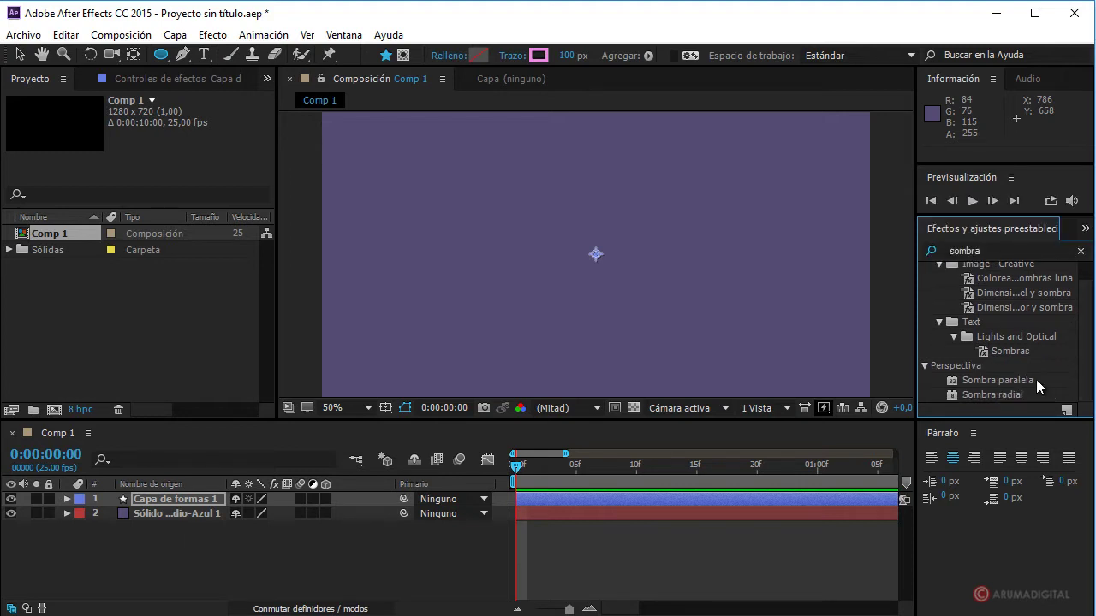
Step: Apply Sombra paralela to the ring with 32% opacity and distance 9
{"action": "mouse_move", "coordinate": [995, 380]}
{"action": "left_mouse_down"}
{"action": "mouse_move", "coordinate": [431, 546]}
{"action": "mouse_move", "coordinate": [174, 498]}
{"action": "left_mouse_up"}
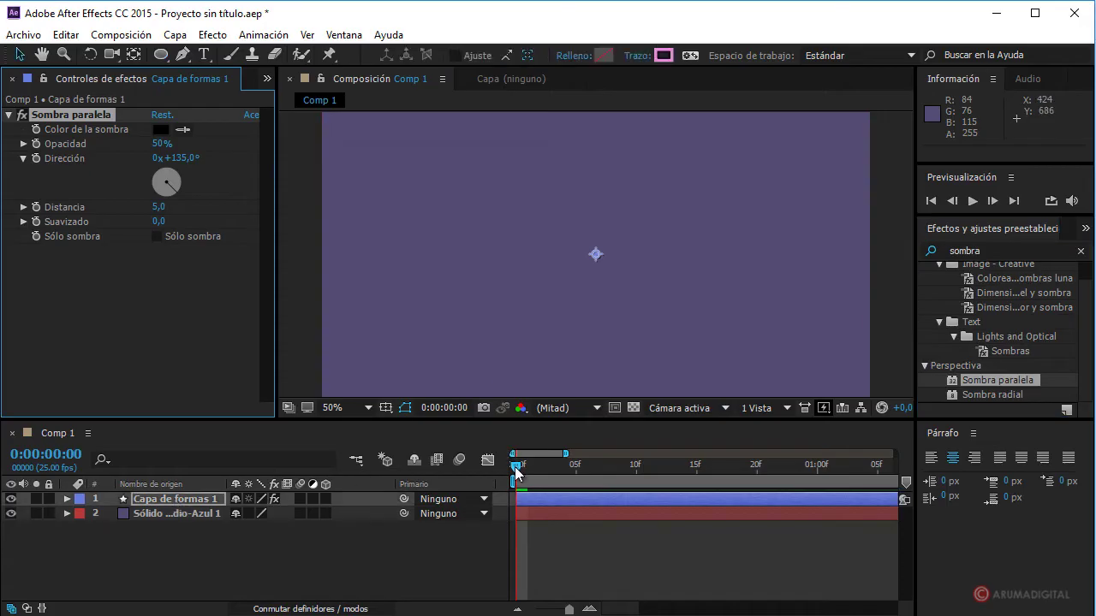
{"action": "left_click_drag", "start_coordinate": [517, 471], "coordinate": [599, 468]}
{"action": "key", "text": "slash"}
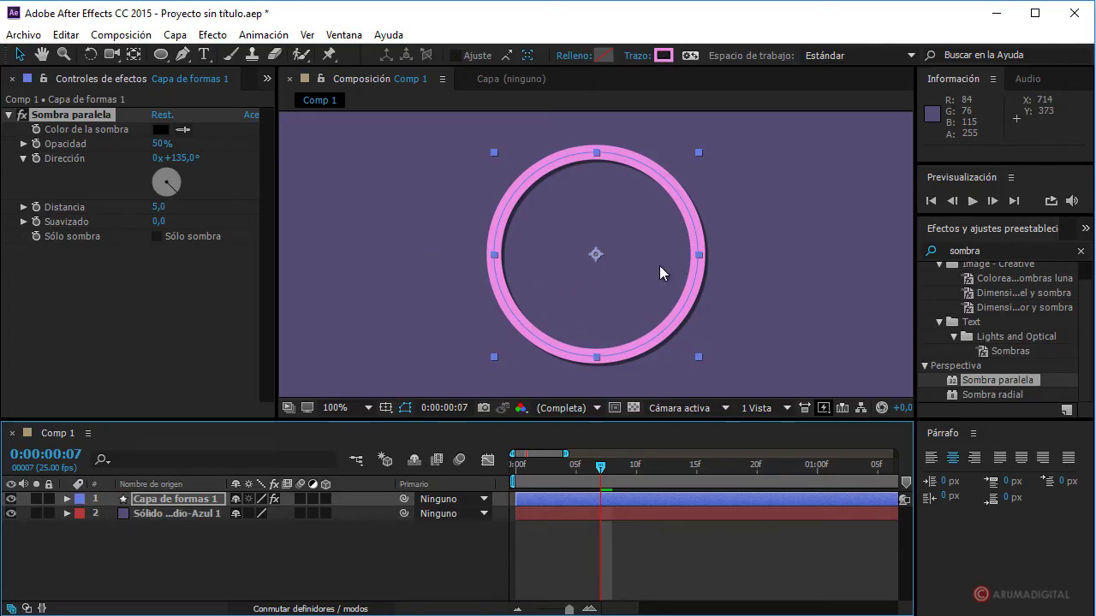
{"action": "mouse_move", "coordinate": [159, 213]}
{"action": "left_mouse_down"}
{"action": "mouse_move", "coordinate": [172, 206]}
{"action": "mouse_move", "coordinate": [154, 203]}
{"action": "left_mouse_up"}
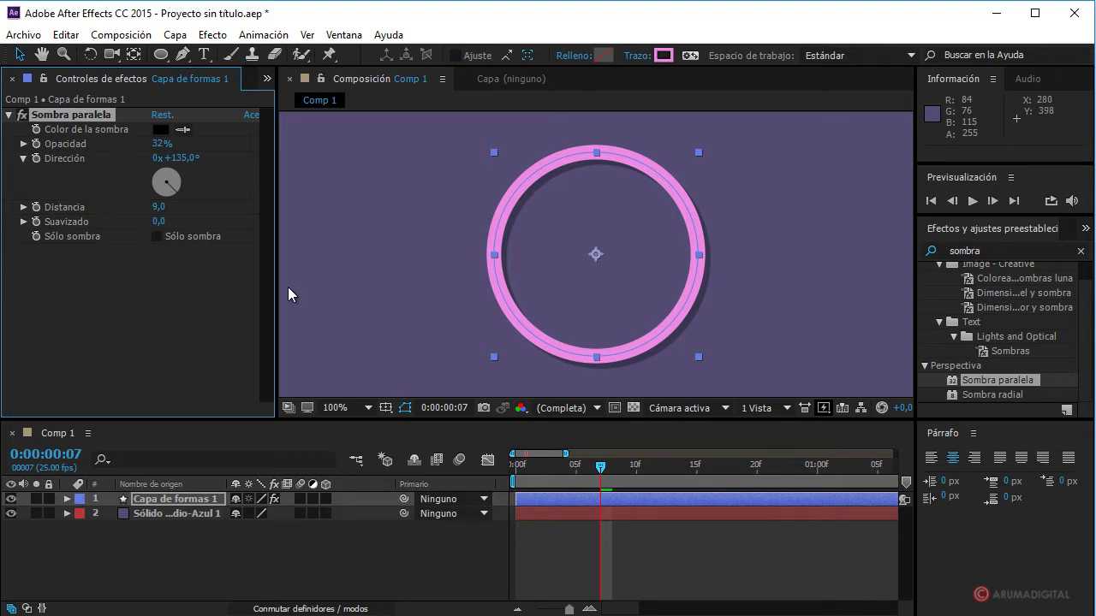
{"action": "key", "text": "comma"}
{"action": "left_click", "coordinate": [539, 467]}
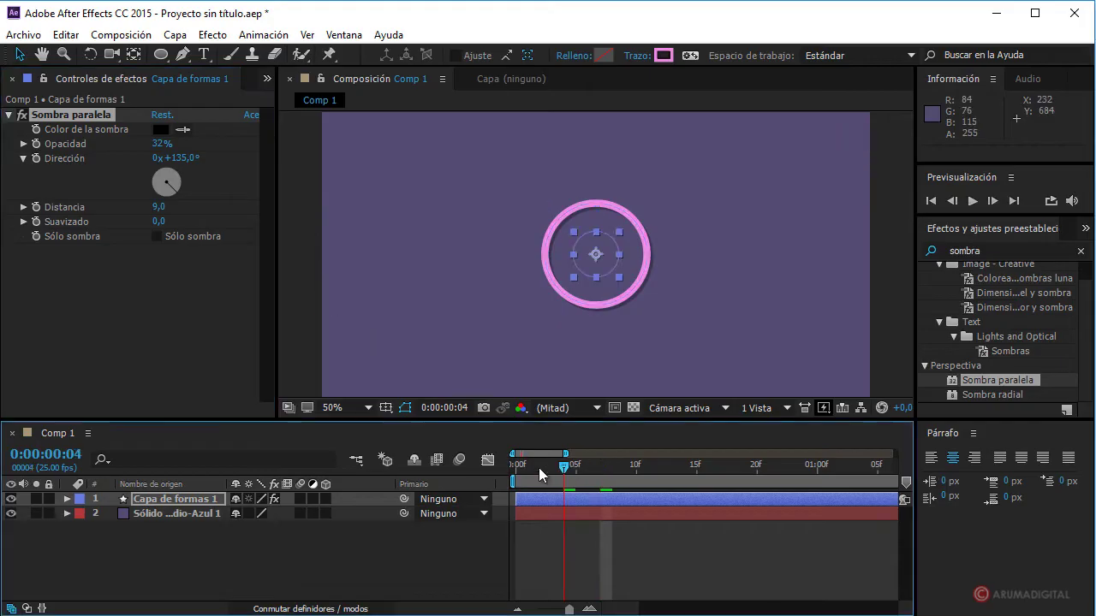
{"action": "left_click_drag", "start_coordinate": [538, 468], "coordinate": [503, 462]}
{"action": "left_click", "coordinate": [979, 199]}
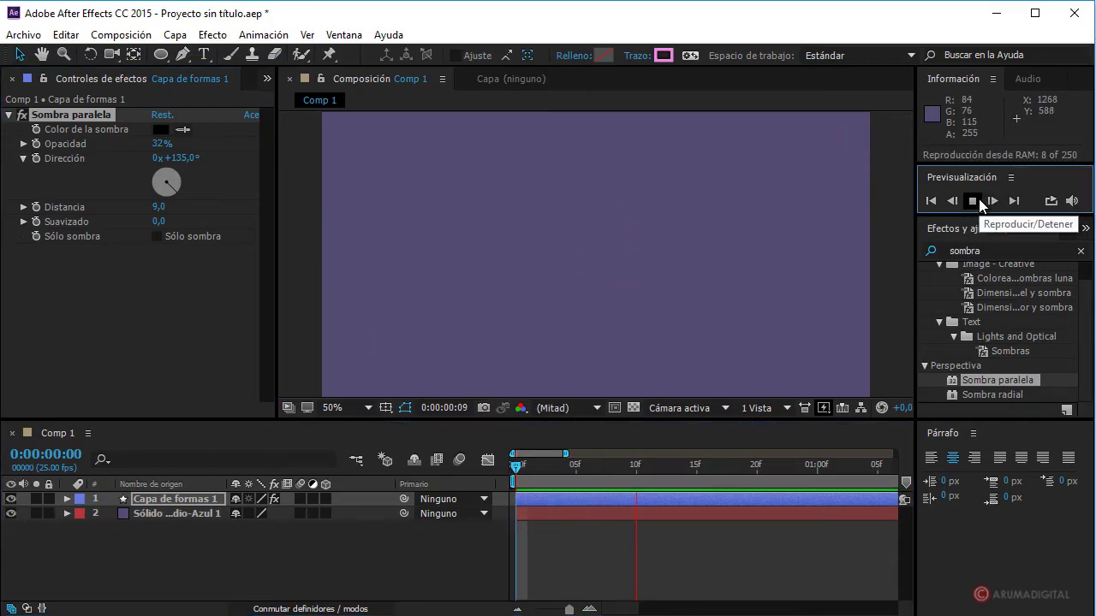
{"action": "left_click_drag", "start_coordinate": [623, 467], "coordinate": [503, 470]}
{"action": "left_click", "coordinate": [973, 203]}
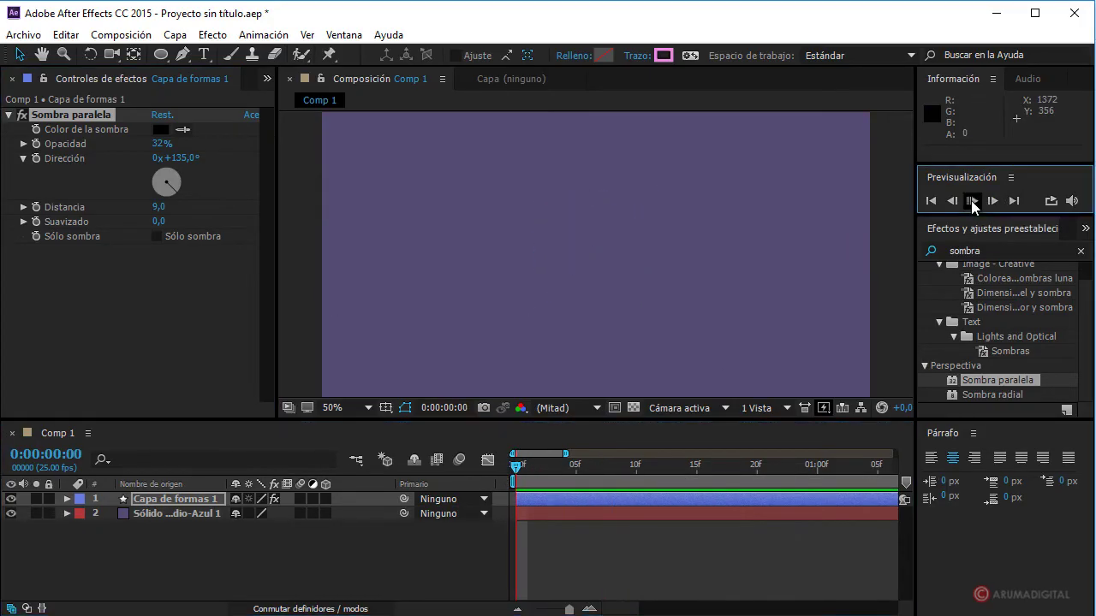
{"action": "left_click_drag", "start_coordinate": [591, 465], "coordinate": [459, 462]}
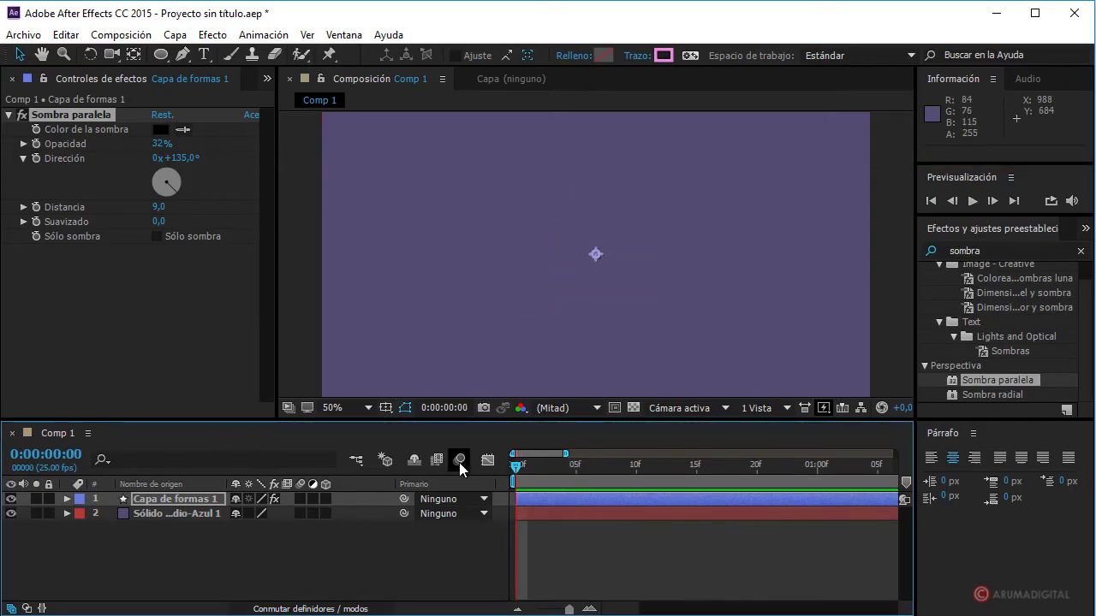
{"action": "left_click", "coordinate": [163, 501]}
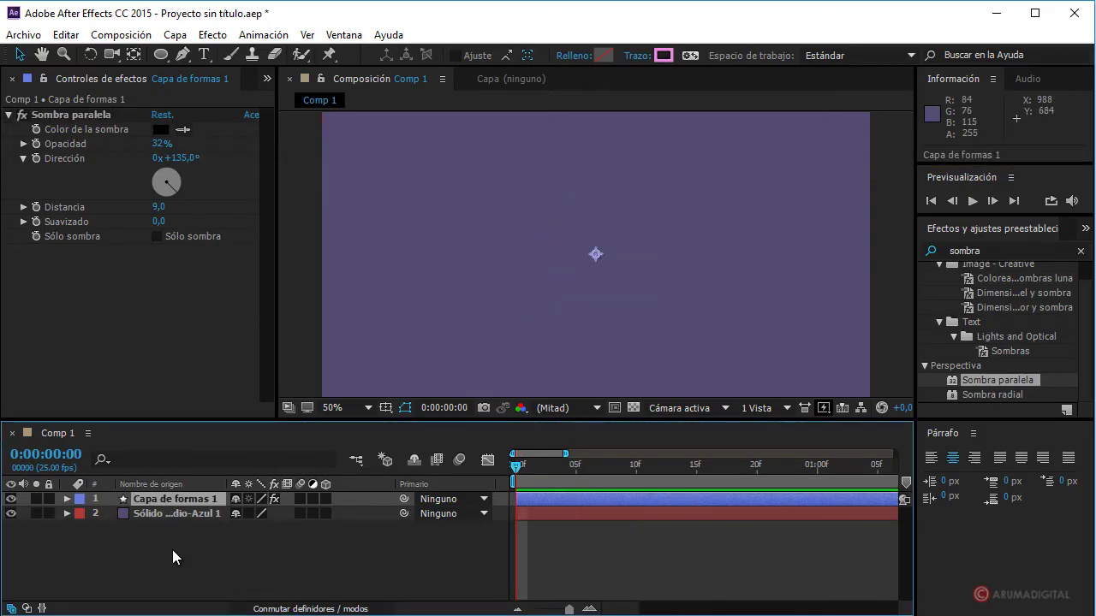
Step: Duplicate the ring layer and start Capa de formas 2 about 4 frames later
{"action": "key", "text": "ctrl+d"}
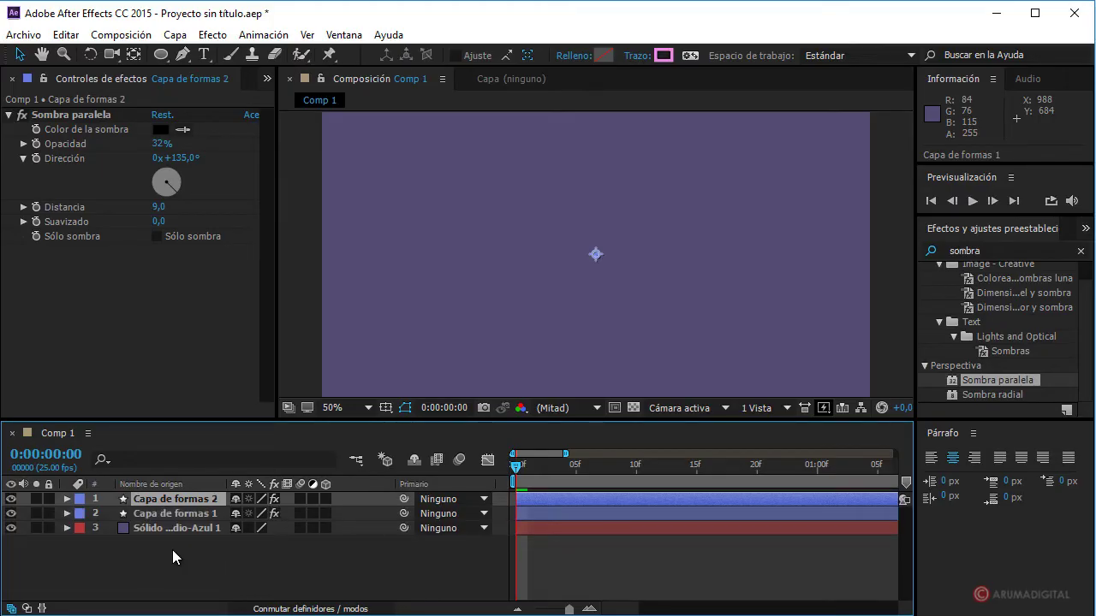
{"action": "left_click_drag", "start_coordinate": [569, 501], "coordinate": [611, 503]}
{"action": "left_click_drag", "start_coordinate": [516, 470], "coordinate": [631, 481]}
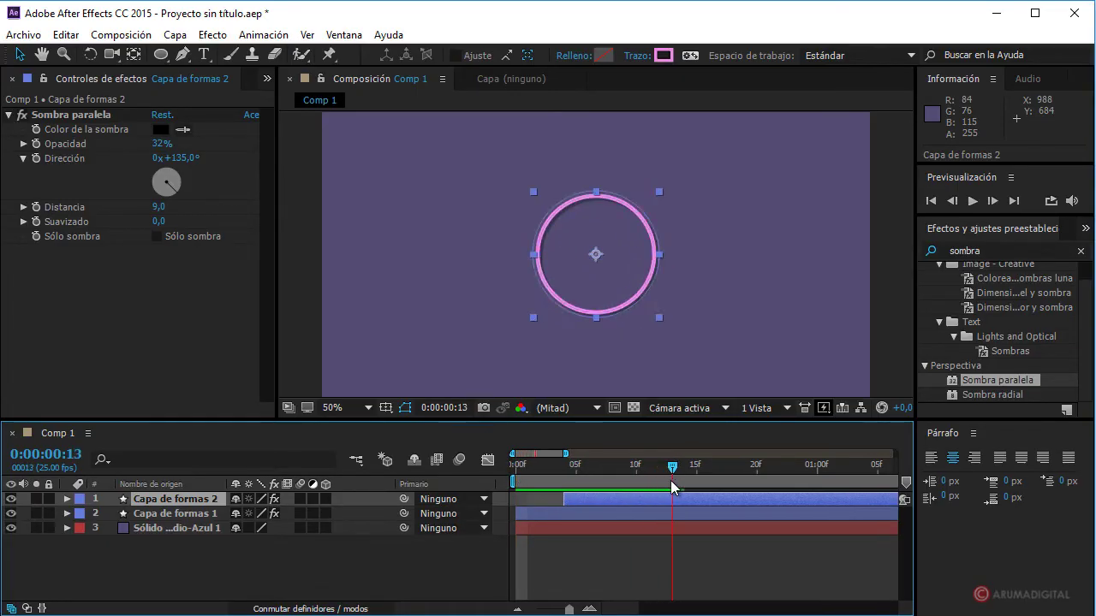
{"action": "left_click_drag", "start_coordinate": [630, 478], "coordinate": [624, 481]}
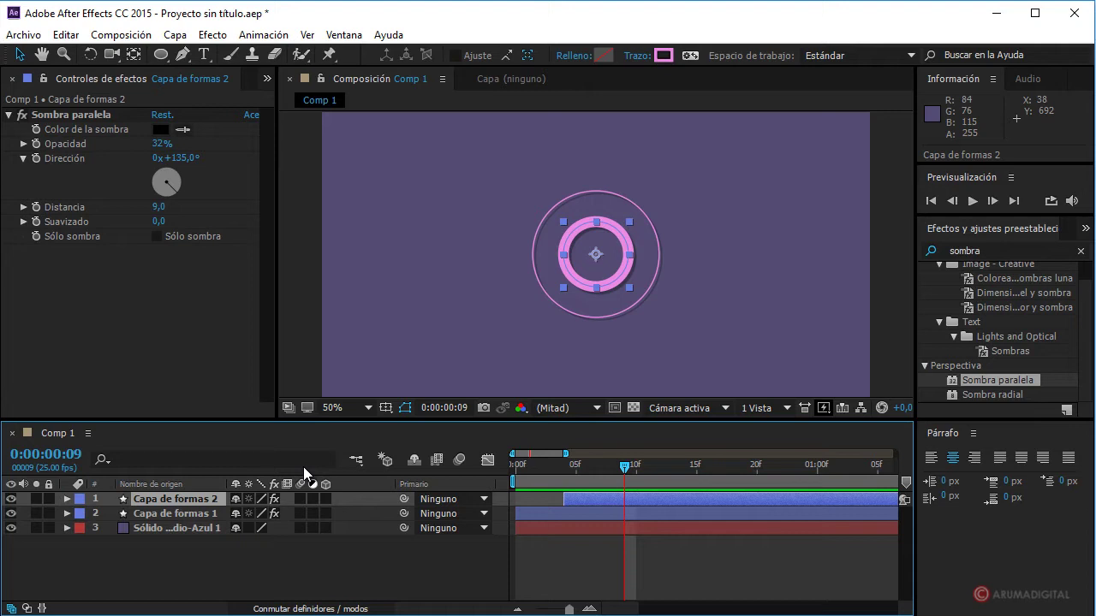
Step: Expand Capa de formas 2 down to its ellipse's transform properties
{"action": "left_click", "coordinate": [67, 499]}
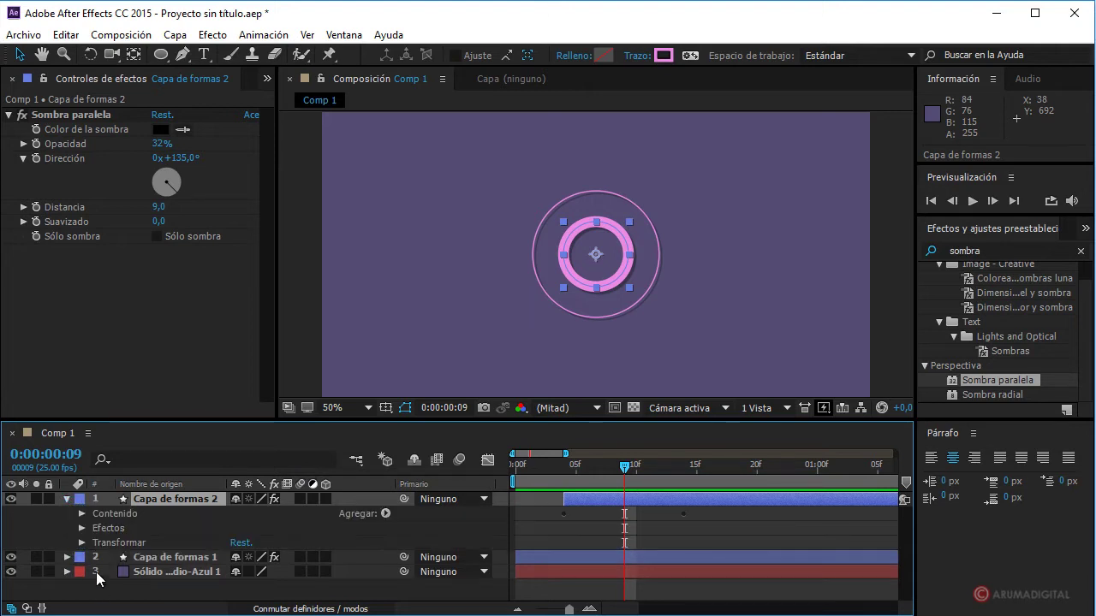
{"action": "left_click", "coordinate": [81, 515]}
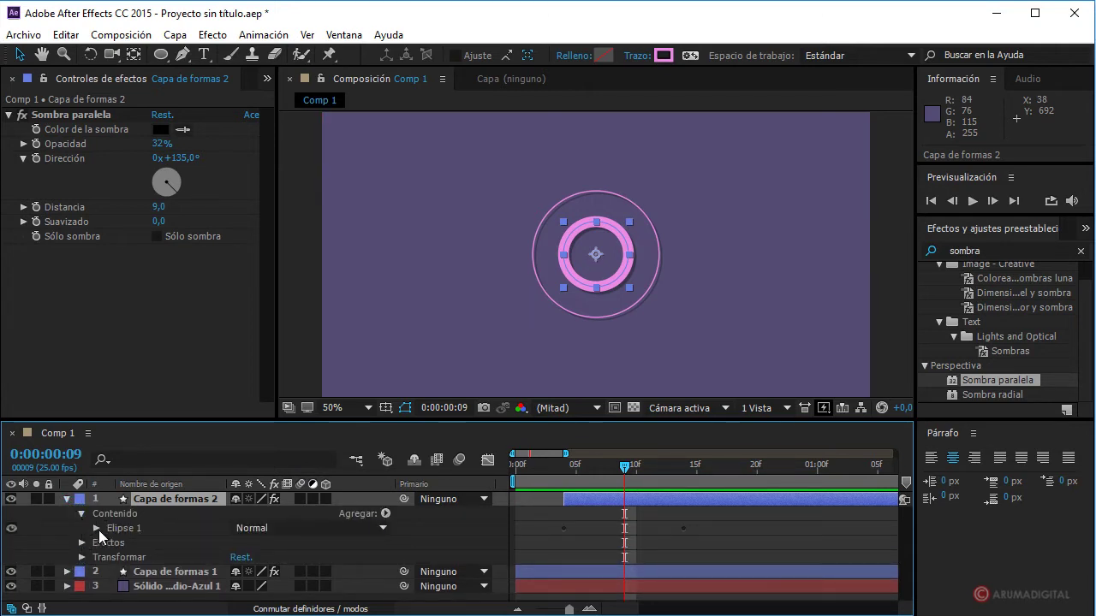
{"action": "left_click", "coordinate": [97, 529]}
{"action": "scroll", "coordinate": [196, 555], "scroll_direction": "down", "scroll_amount": 1}
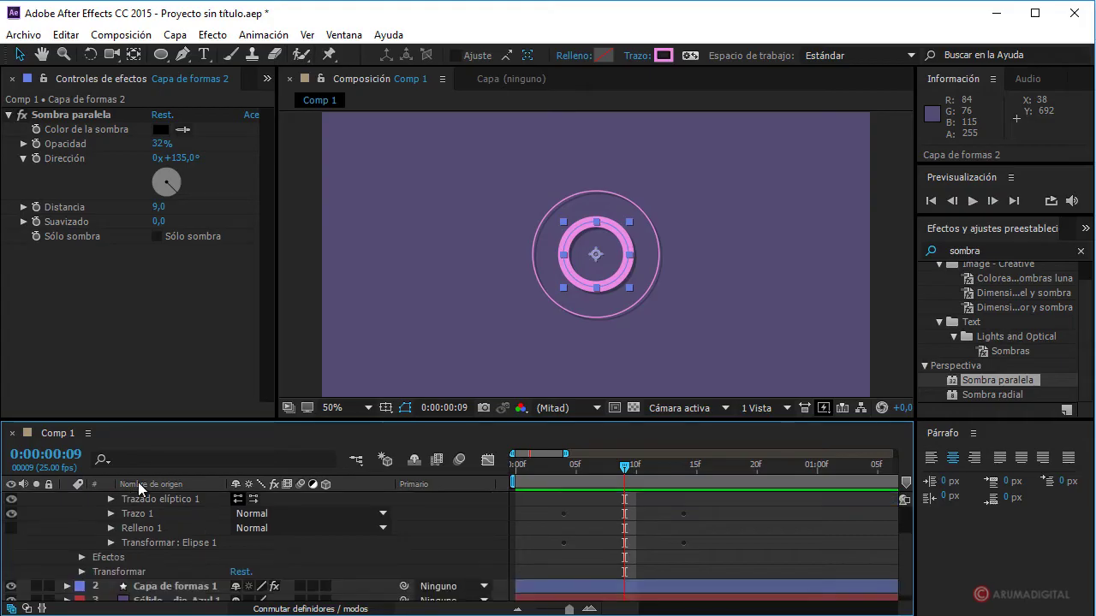
{"action": "left_click", "coordinate": [110, 543]}
{"action": "scroll", "coordinate": [288, 538], "scroll_direction": "down", "scroll_amount": 1}
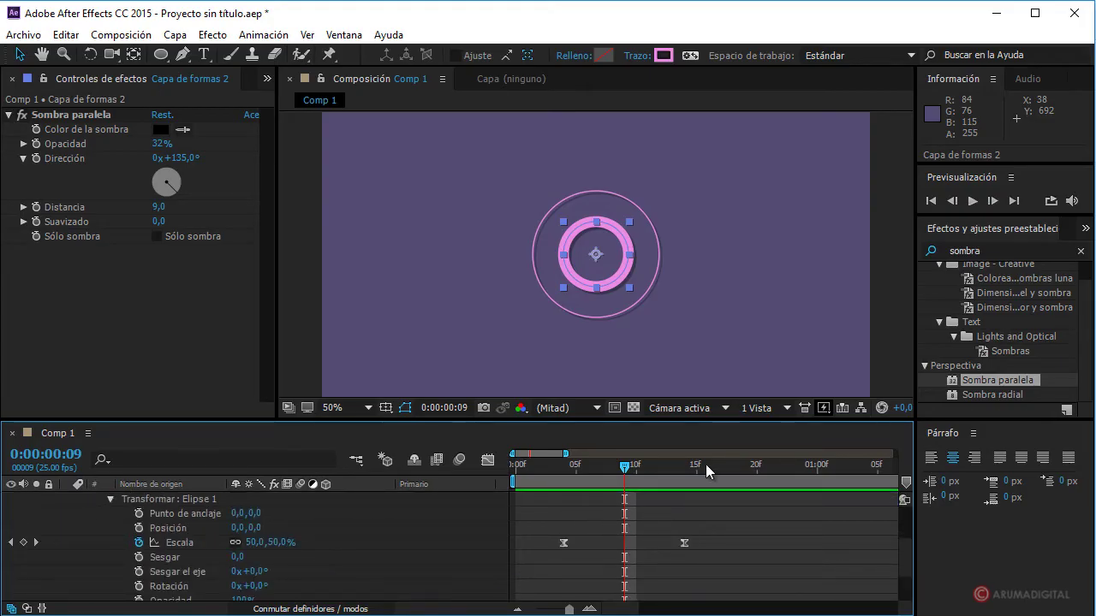
Step: Set the ellipse's Scale to 150% at frame 14 and scrub to preview
{"action": "left_click_drag", "start_coordinate": [626, 470], "coordinate": [685, 478]}
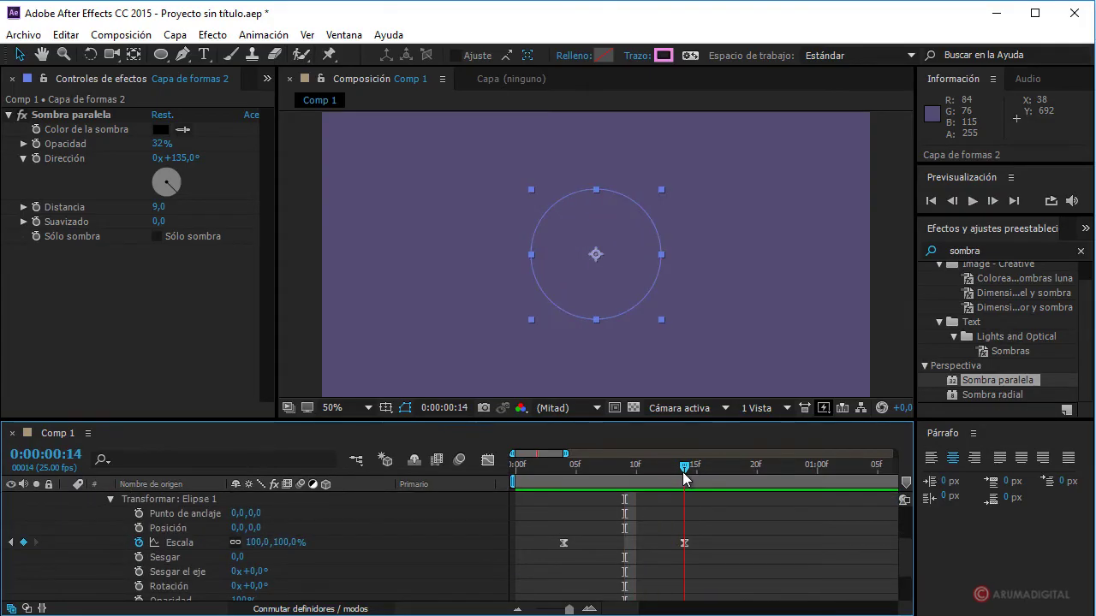
{"action": "left_click", "coordinate": [259, 543]}
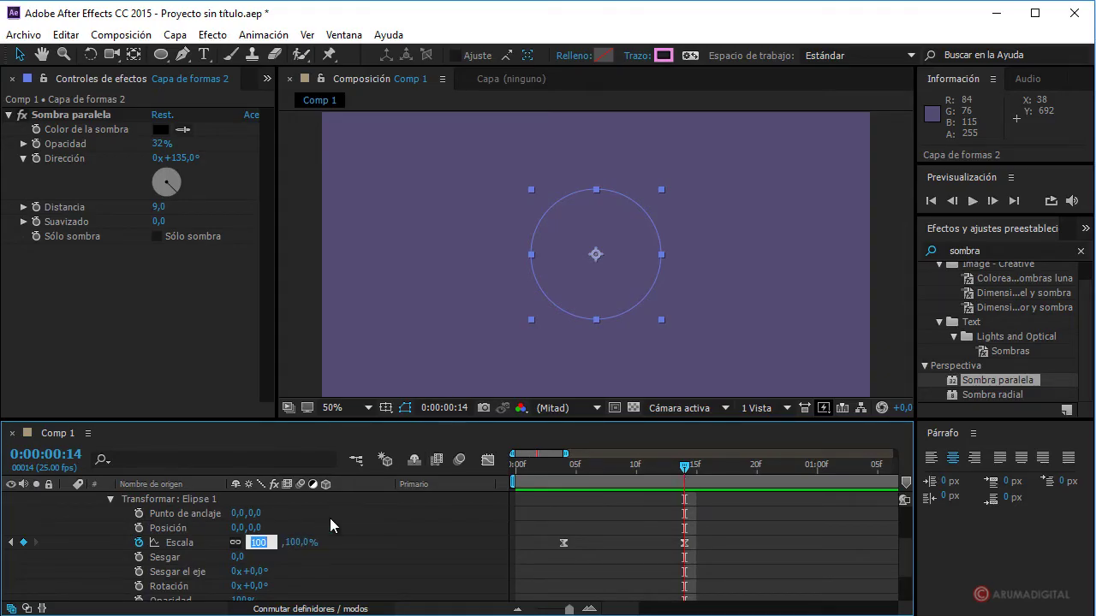
{"action": "type", "text": "150"}
{"action": "key", "text": "Return"}
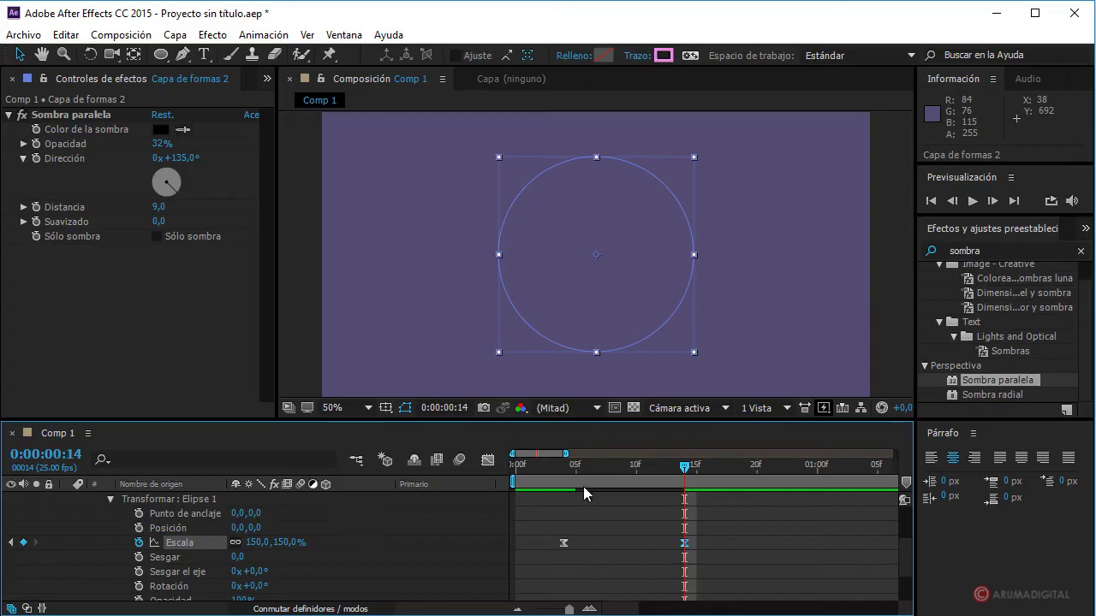
{"action": "mouse_move", "coordinate": [687, 482]}
{"action": "left_mouse_down"}
{"action": "mouse_move", "coordinate": [718, 485]}
{"action": "mouse_move", "coordinate": [591, 490]}
{"action": "left_mouse_up"}
{"action": "left_click_drag", "start_coordinate": [591, 489], "coordinate": [650, 494]}
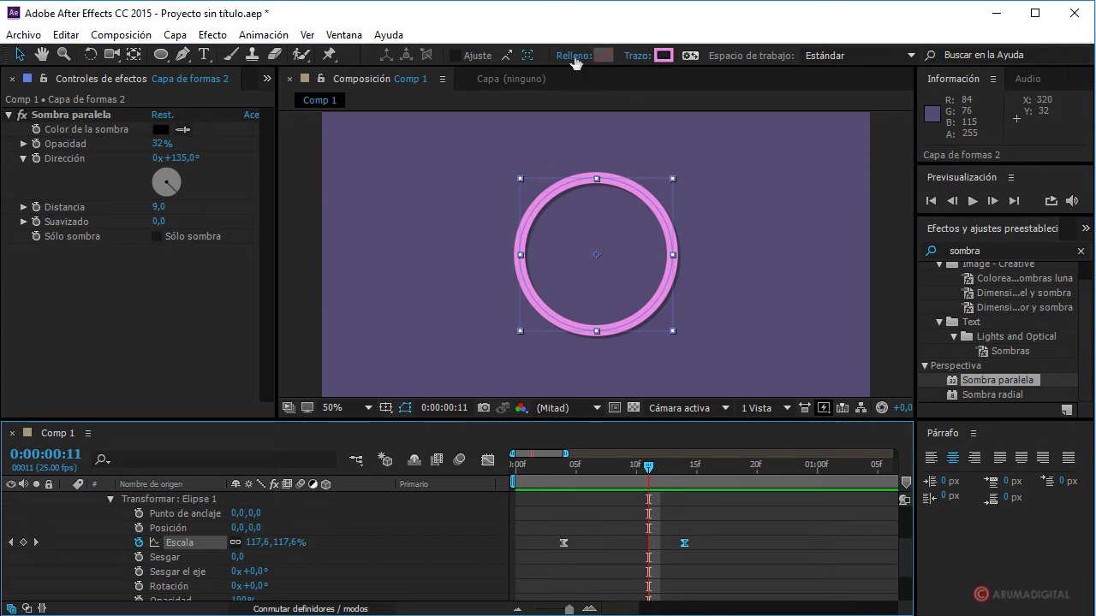
Step: Set the second ring's fill to None and its stroke to Solid Color
{"action": "left_click", "coordinate": [574, 56]}
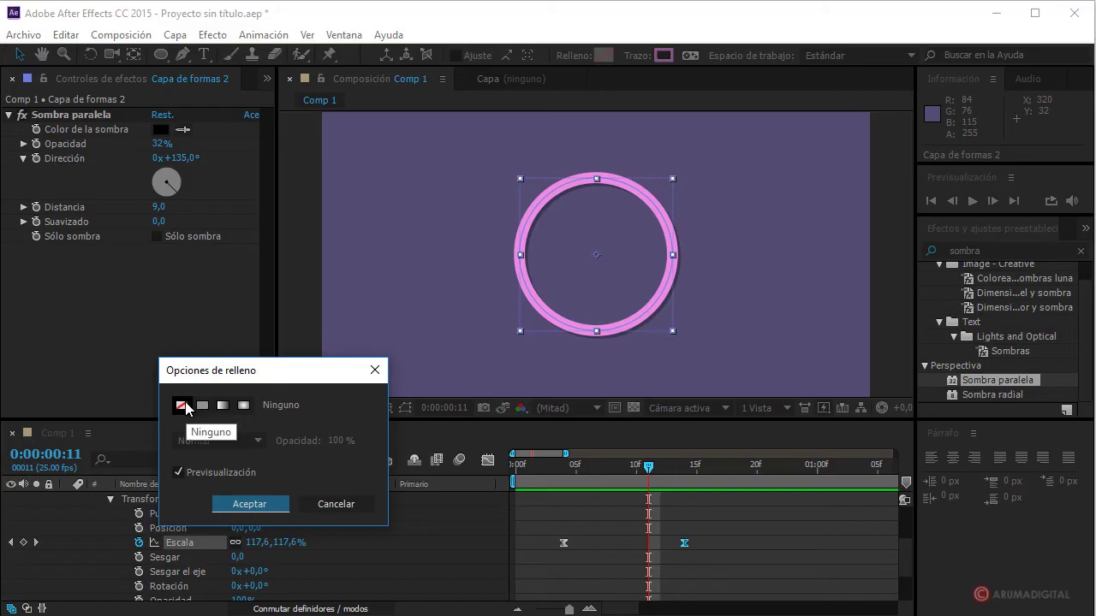
{"action": "left_click", "coordinate": [237, 502]}
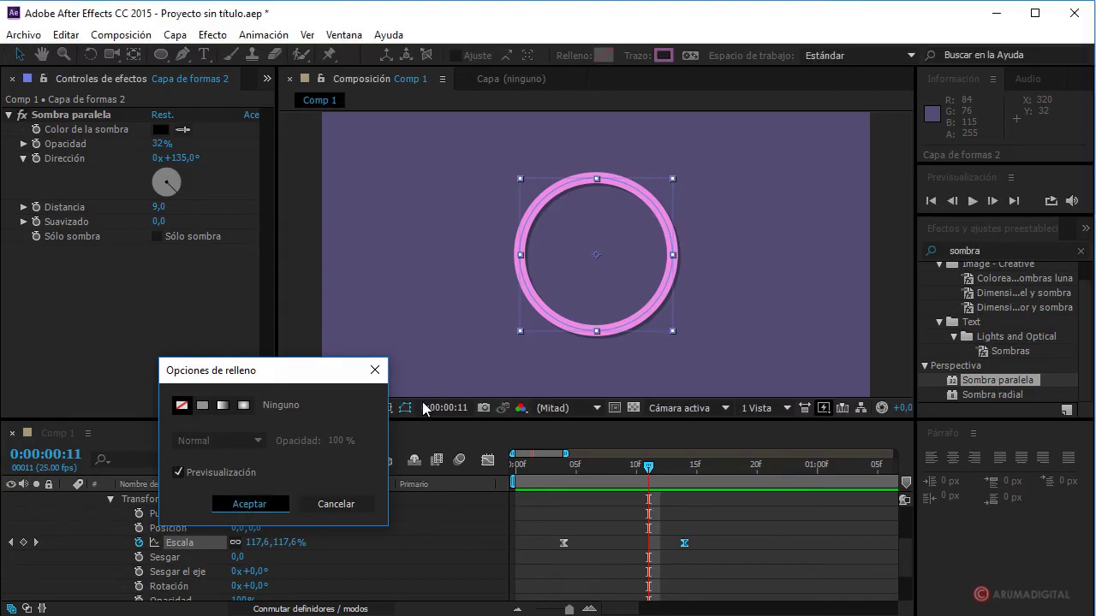
{"action": "left_click", "coordinate": [638, 58]}
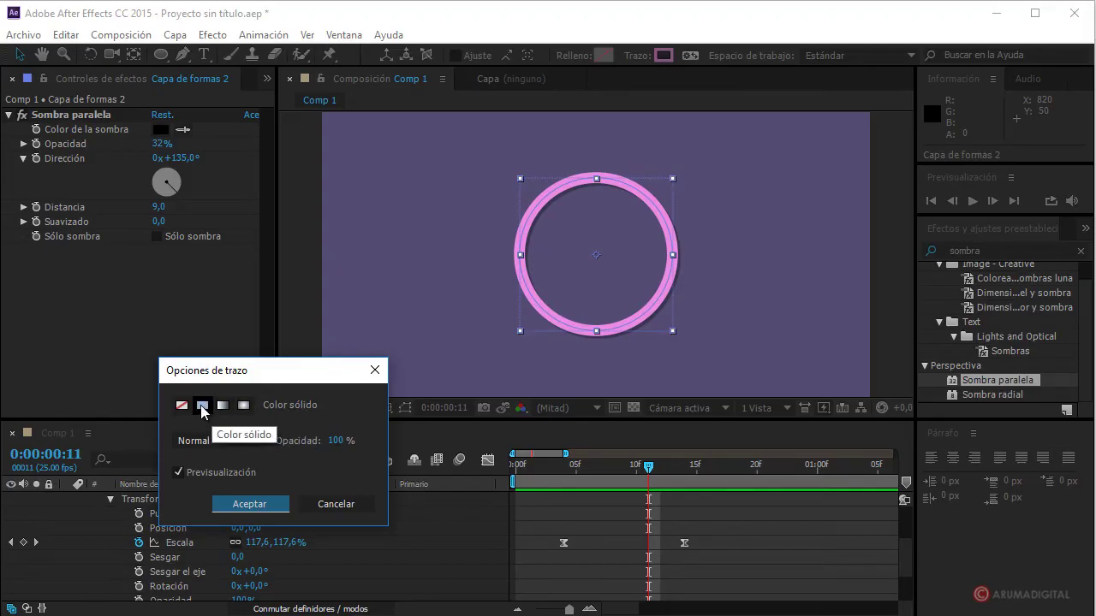
{"action": "left_click", "coordinate": [240, 504]}
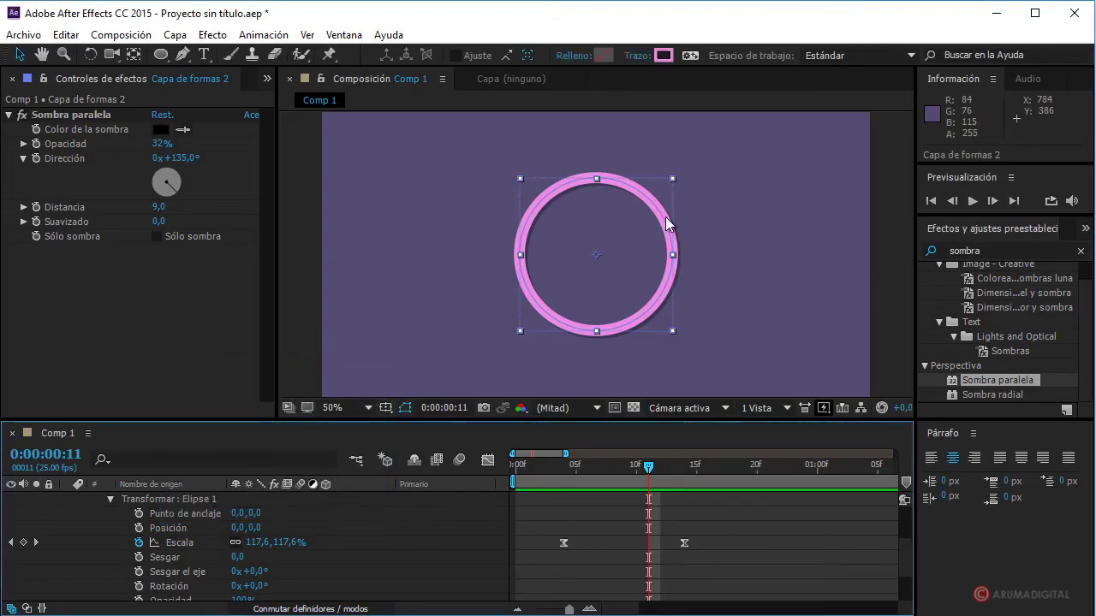
{"action": "mouse_move", "coordinate": [658, 469]}
{"action": "left_mouse_down"}
{"action": "mouse_move", "coordinate": [684, 480]}
{"action": "mouse_move", "coordinate": [641, 481]}
{"action": "left_mouse_up"}
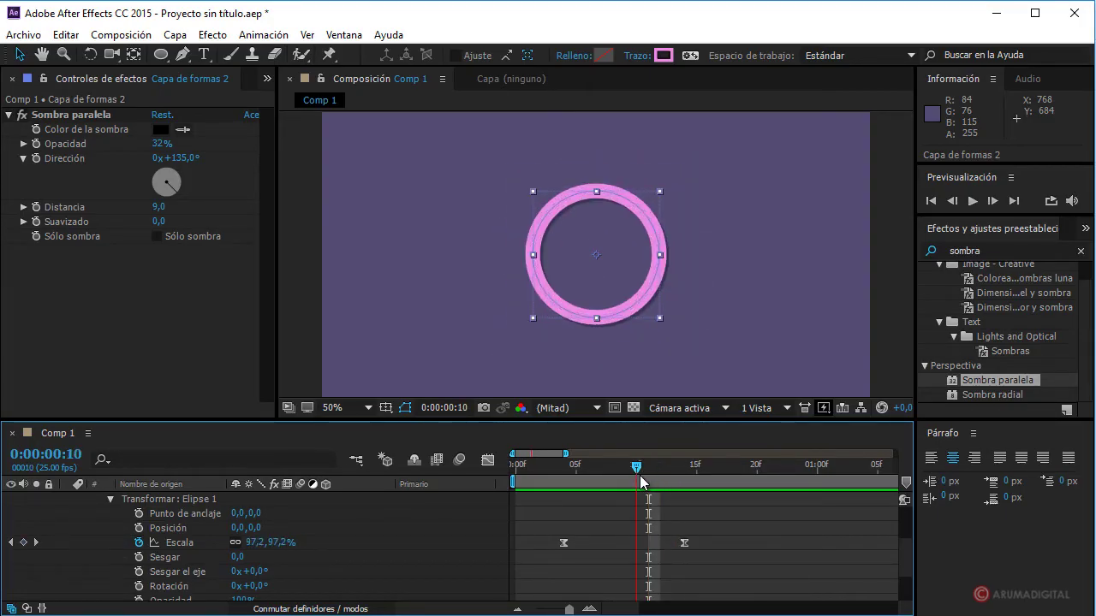
Step: Change the stroke colour to light blue 8BA8EB and preview the ring
{"action": "left_click", "coordinate": [664, 56]}
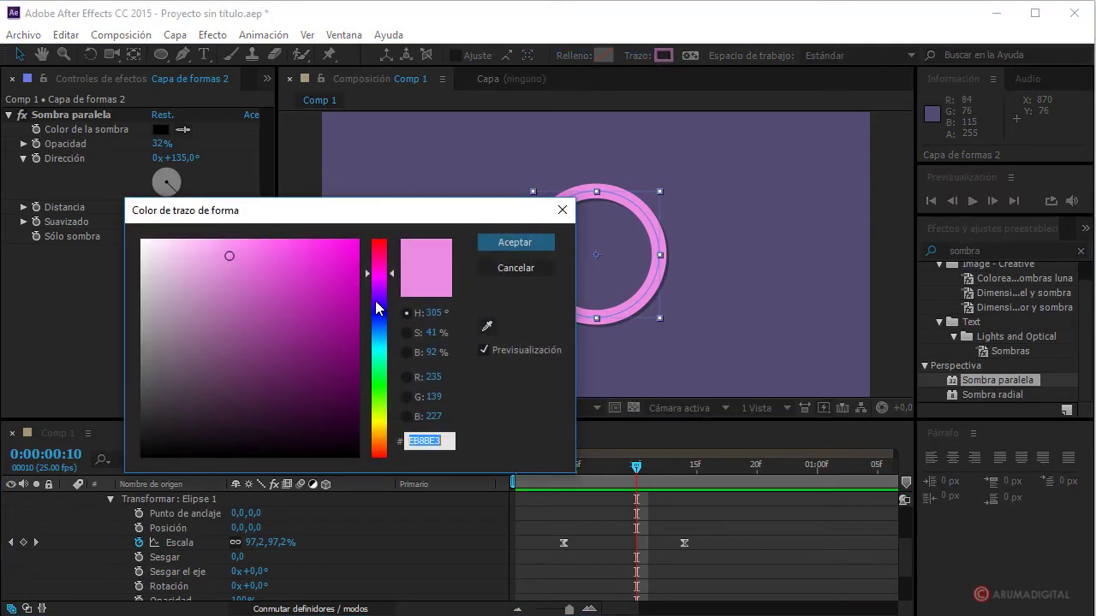
{"action": "left_click", "coordinate": [385, 325]}
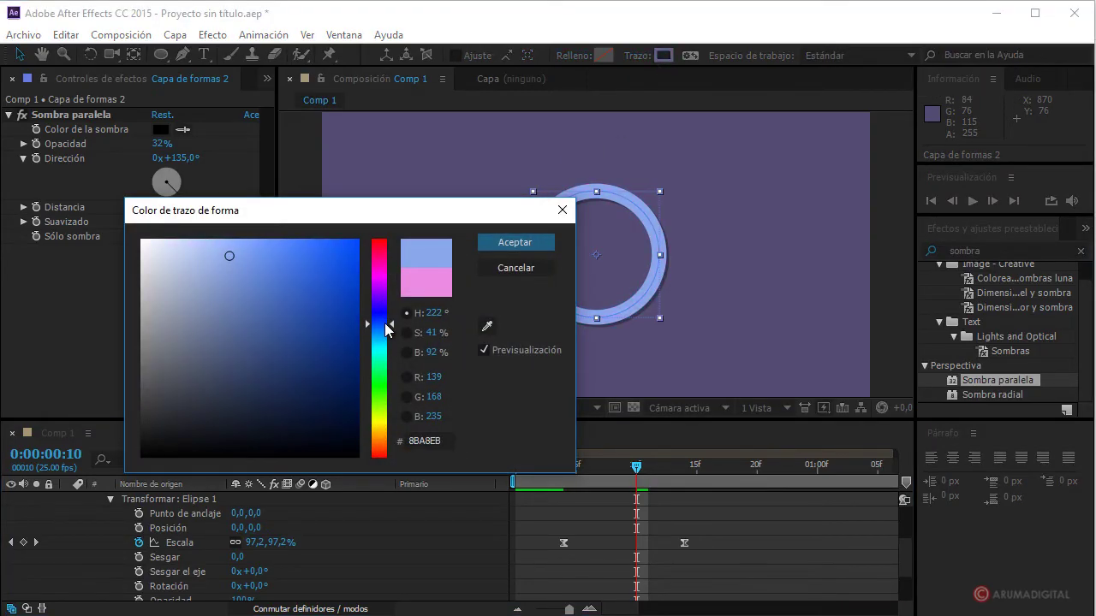
{"action": "left_click", "coordinate": [515, 242]}
{"action": "left_click", "coordinate": [535, 468]}
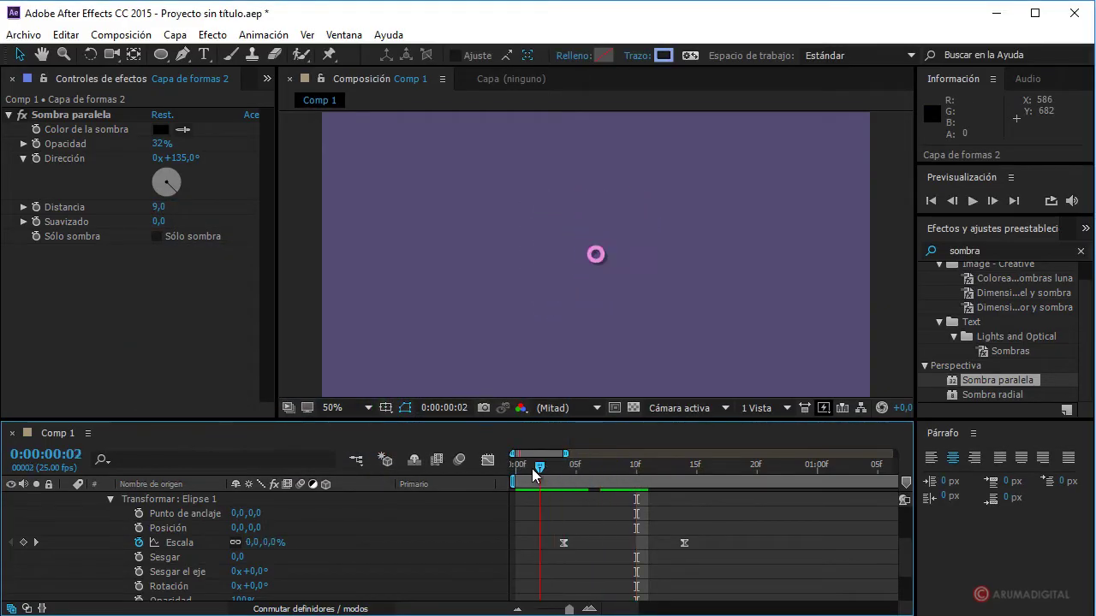
{"action": "left_click_drag", "start_coordinate": [532, 470], "coordinate": [626, 476]}
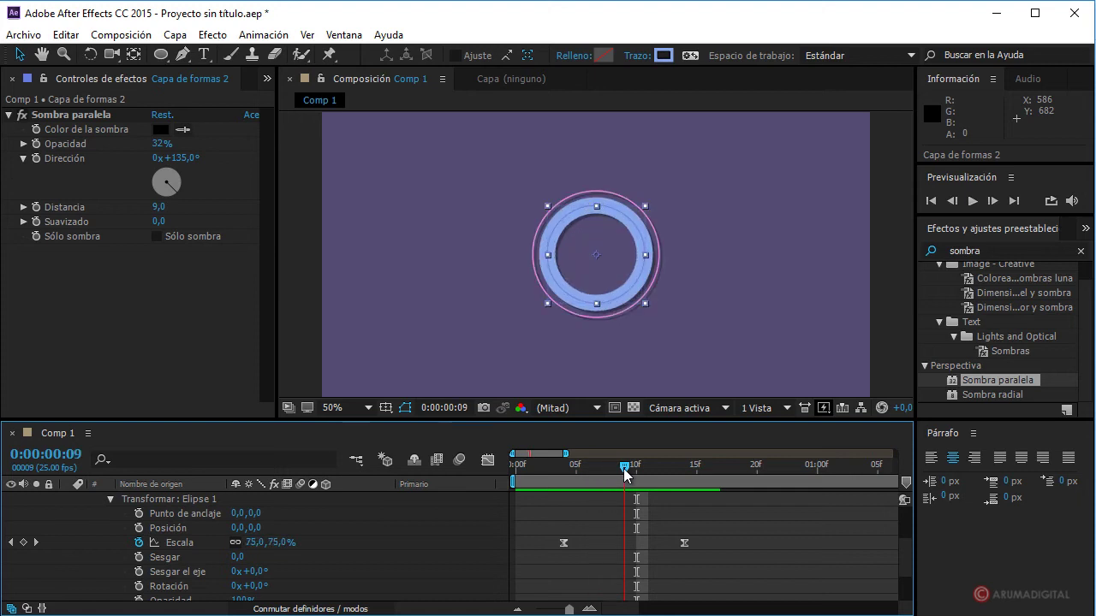
Step: Collapse and select the second ring layer, then duplicate it with Ctrl+D
{"action": "scroll", "coordinate": [192, 534], "scroll_direction": "up", "scroll_amount": 3}
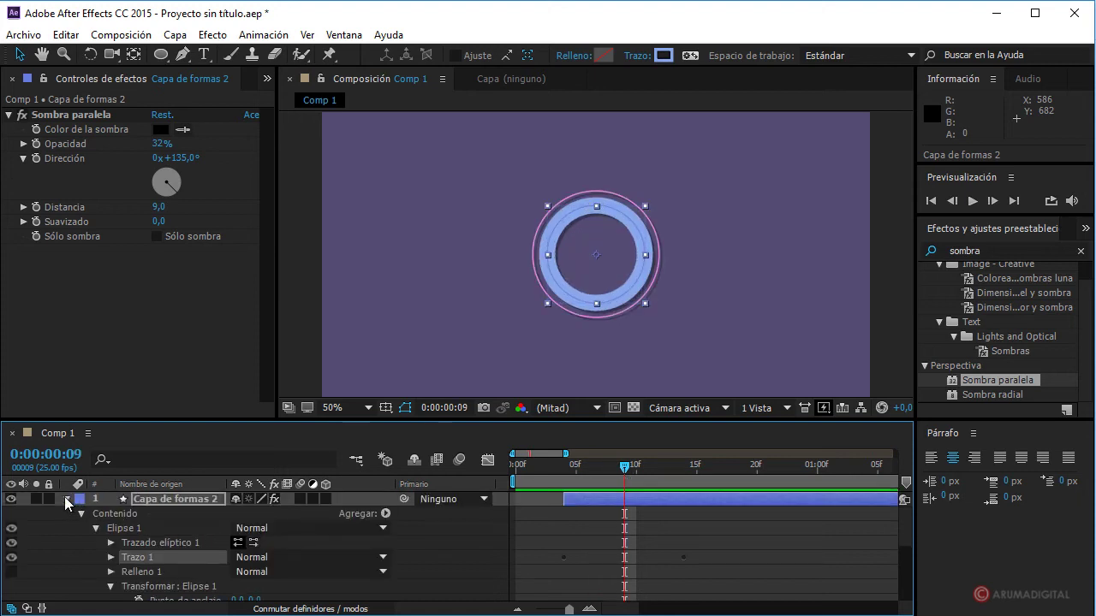
{"action": "left_click", "coordinate": [68, 499]}
{"action": "left_click", "coordinate": [175, 500]}
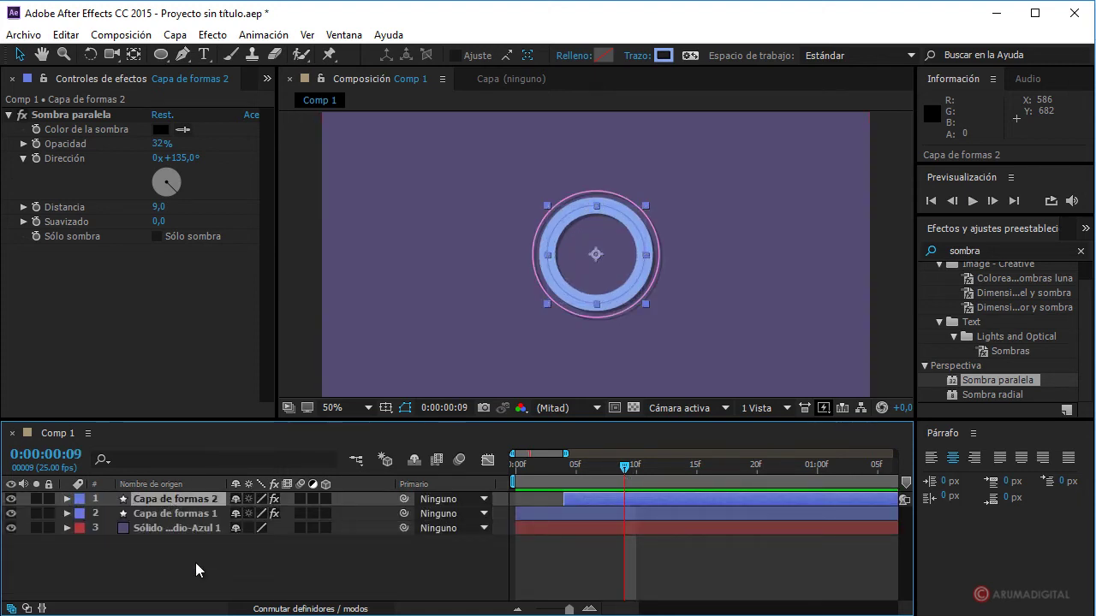
{"action": "key", "text": "ctrl+d"}
Step: Move the third ring toward the upper right of the frame
{"action": "mouse_move", "coordinate": [611, 275]}
{"action": "left_mouse_down"}
{"action": "mouse_move", "coordinate": [627, 276]}
{"action": "mouse_move", "coordinate": [691, 198]}
{"action": "left_mouse_up"}
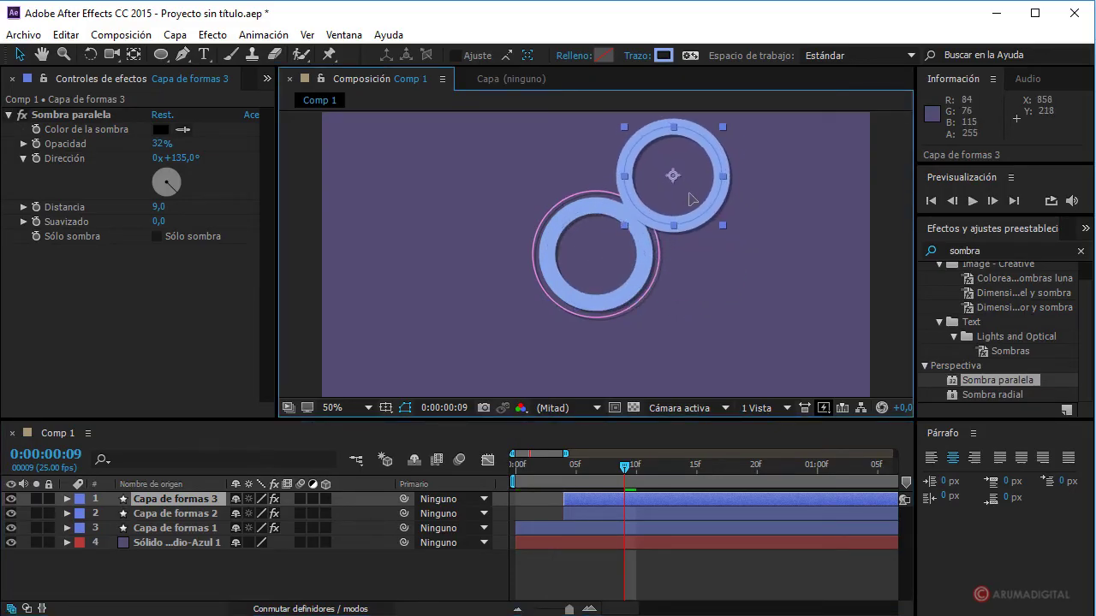
{"action": "left_click", "coordinate": [68, 499]}
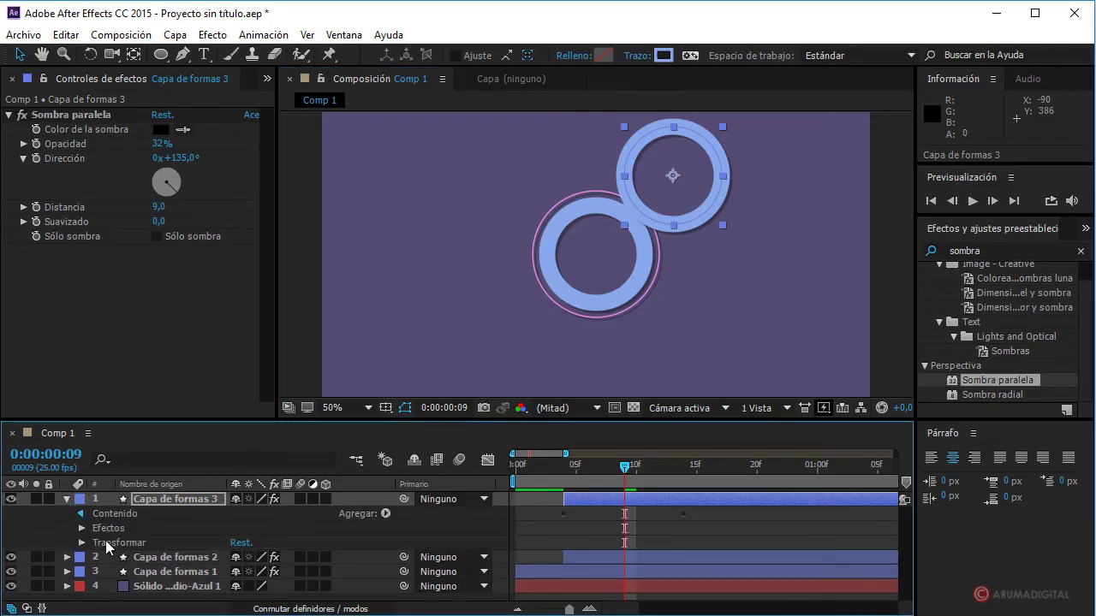
{"action": "left_click", "coordinate": [83, 514]}
{"action": "left_click", "coordinate": [95, 529]}
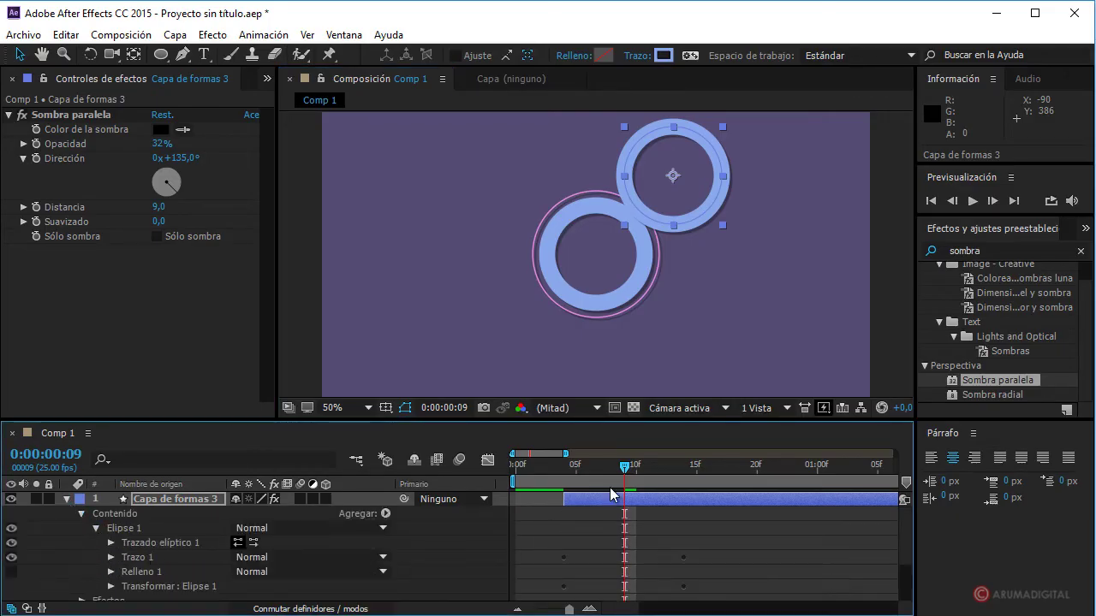
{"action": "left_click", "coordinate": [110, 587]}
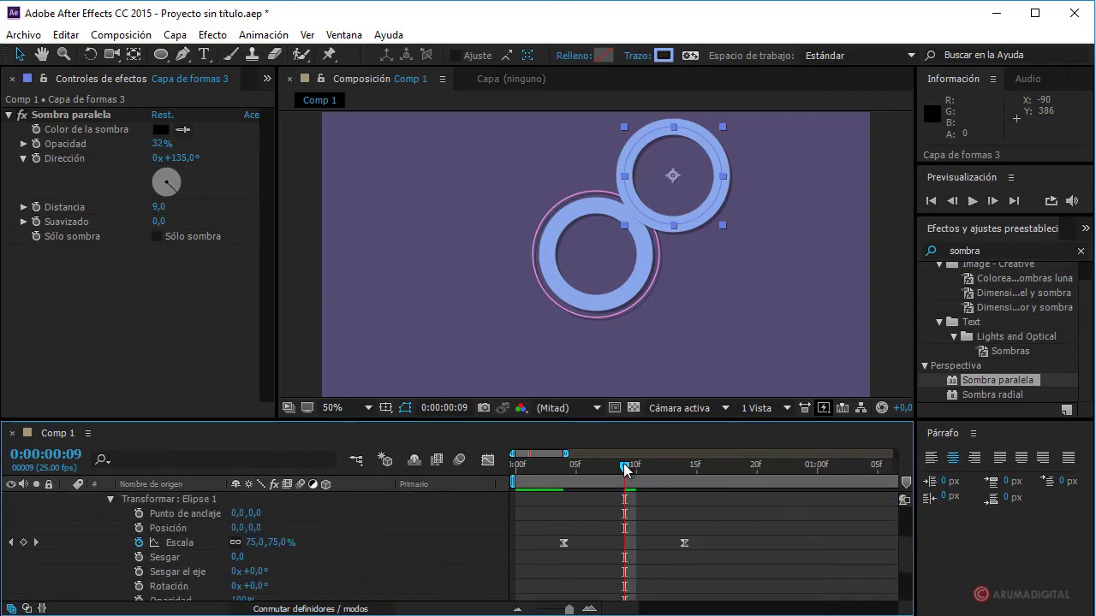
Step: Reduce the third ring's frame-14 Scale keyframe to 55% and preview it
{"action": "mouse_move", "coordinate": [625, 470]}
{"action": "left_mouse_down"}
{"action": "mouse_move", "coordinate": [568, 489]}
{"action": "mouse_move", "coordinate": [682, 492]}
{"action": "left_mouse_up"}
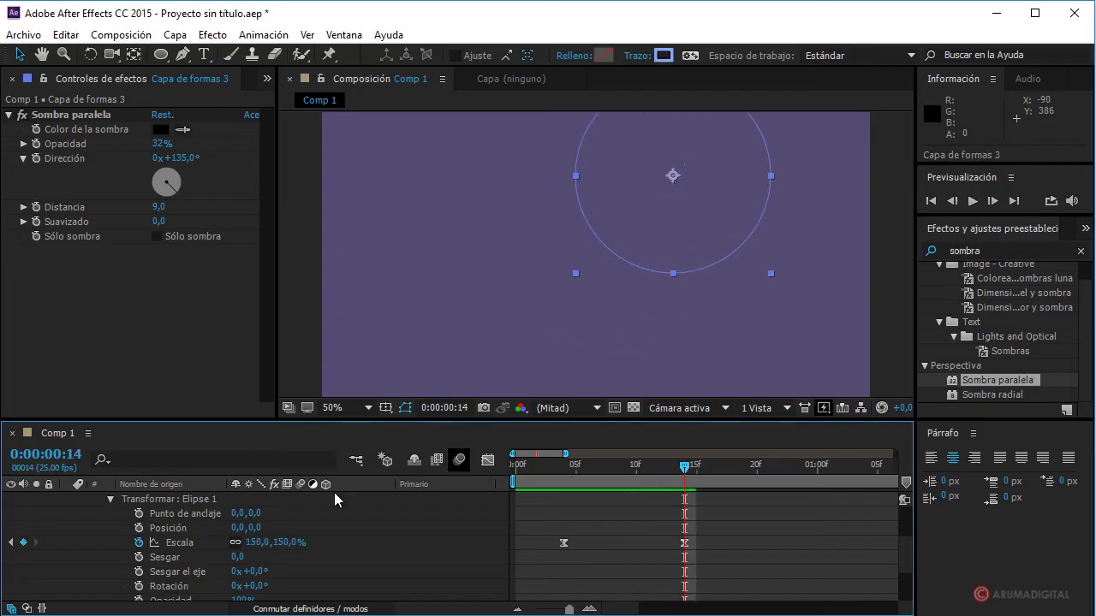
{"action": "left_click_drag", "start_coordinate": [263, 549], "coordinate": [183, 544]}
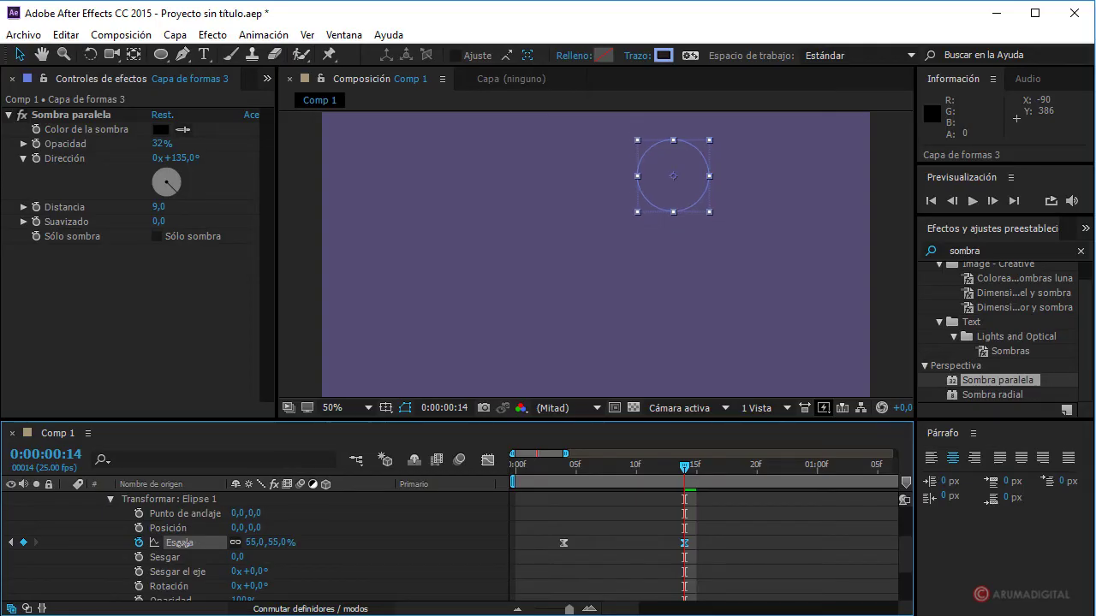
{"action": "mouse_move", "coordinate": [682, 470]}
{"action": "left_mouse_down"}
{"action": "mouse_move", "coordinate": [575, 470]}
{"action": "mouse_move", "coordinate": [709, 475]}
{"action": "mouse_move", "coordinate": [526, 484]}
{"action": "mouse_move", "coordinate": [710, 489]}
{"action": "mouse_move", "coordinate": [614, 491]}
{"action": "mouse_move", "coordinate": [664, 490]}
{"action": "left_mouse_up"}
{"action": "scroll", "coordinate": [190, 548], "scroll_direction": "up", "scroll_amount": 3}
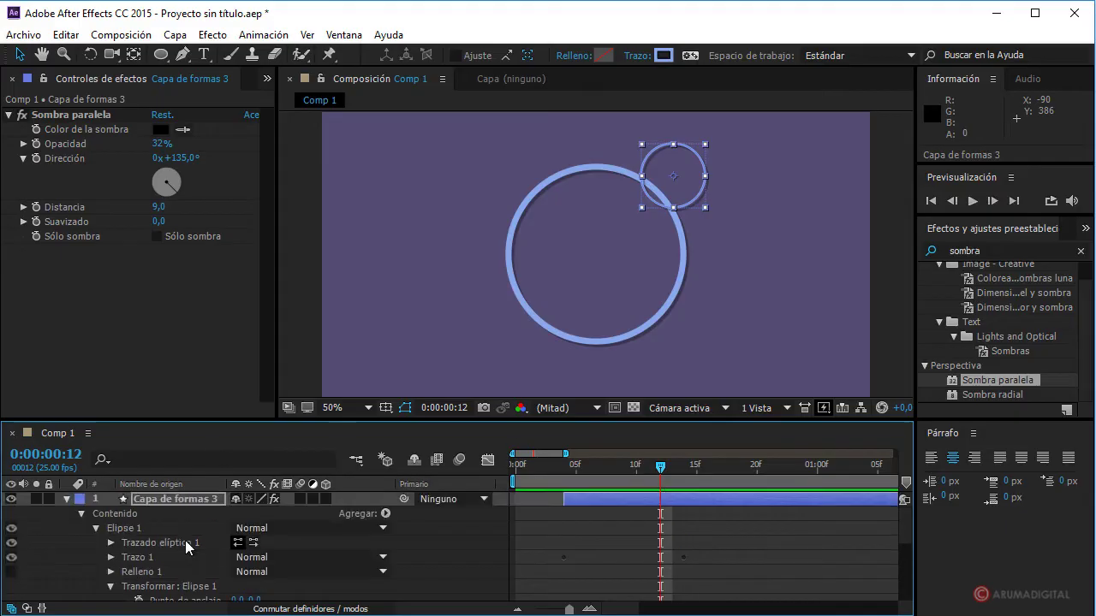
{"action": "left_click", "coordinate": [67, 500]}
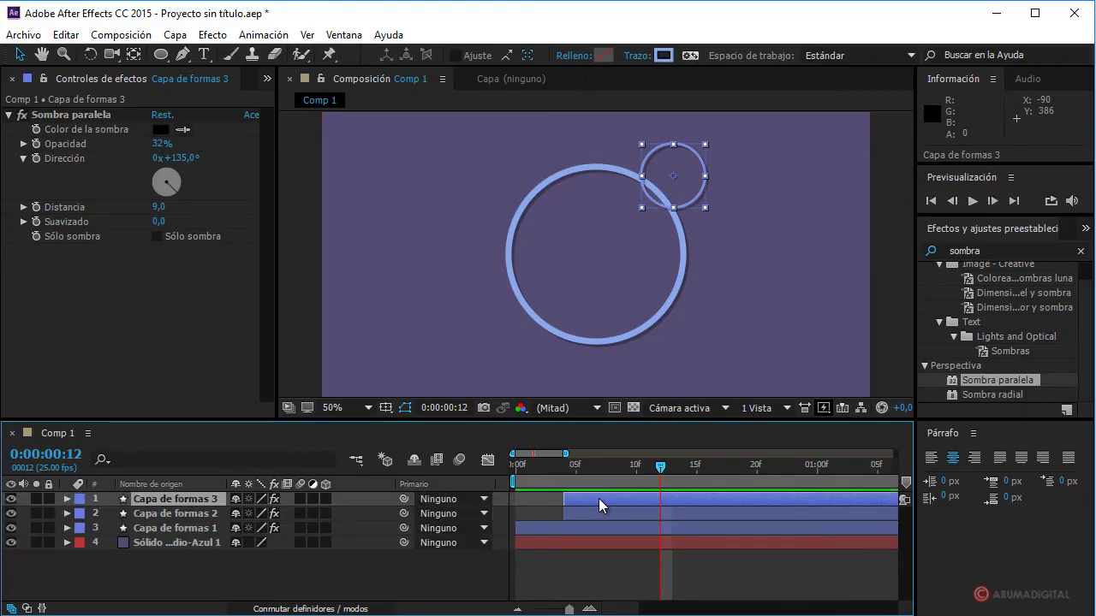
Step: Delay the third ring's start in the timeline and play back to check the stagger
{"action": "left_click_drag", "start_coordinate": [598, 499], "coordinate": [652, 500]}
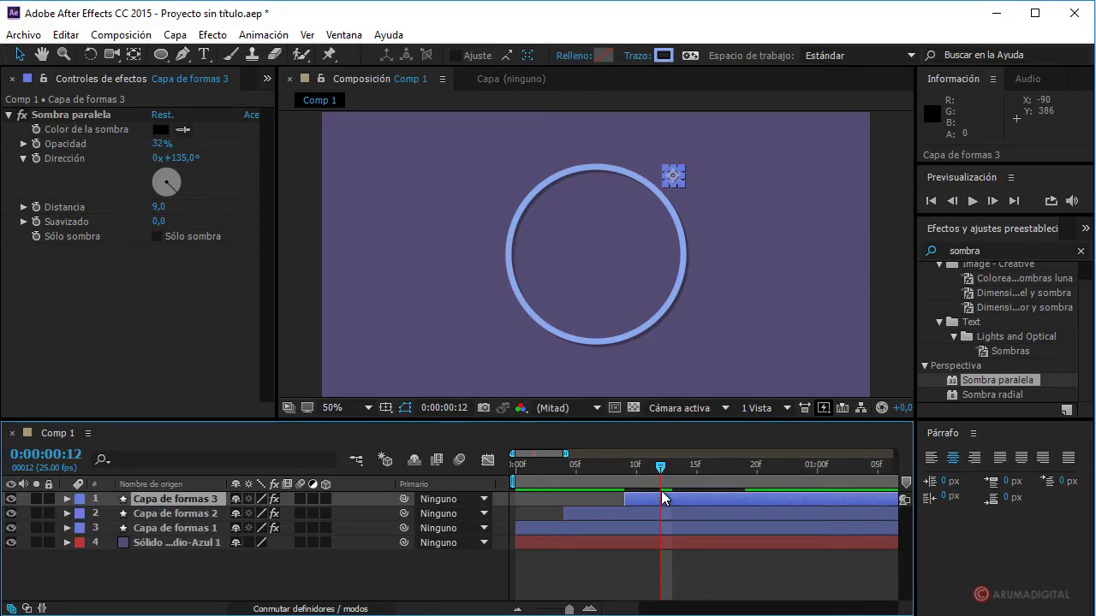
{"action": "left_click", "coordinate": [512, 472]}
{"action": "left_click_drag", "start_coordinate": [512, 472], "coordinate": [796, 485]}
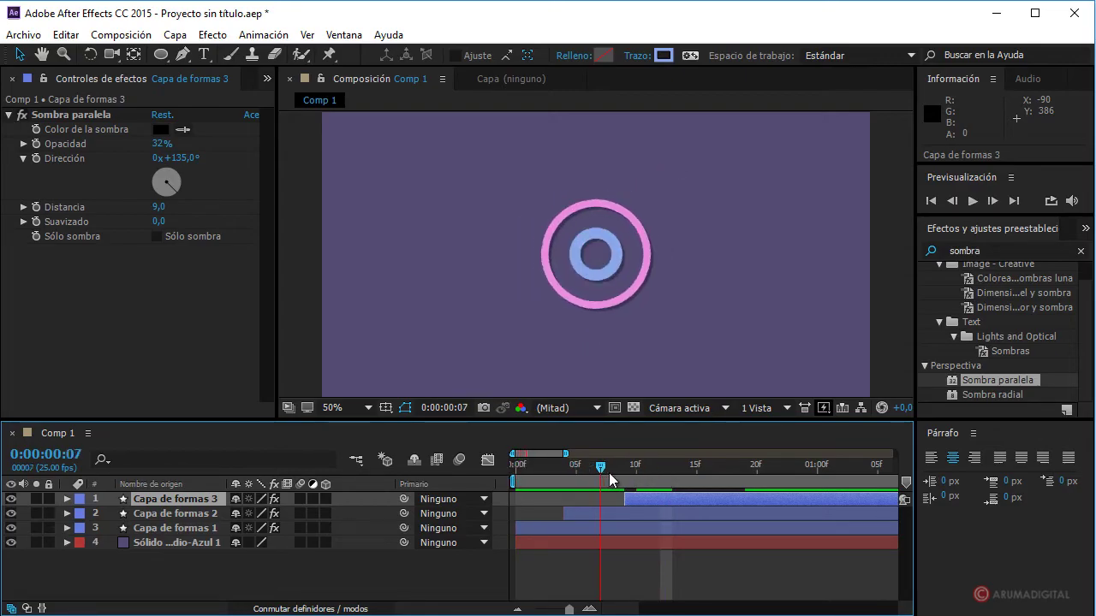
{"action": "key", "text": "space"}
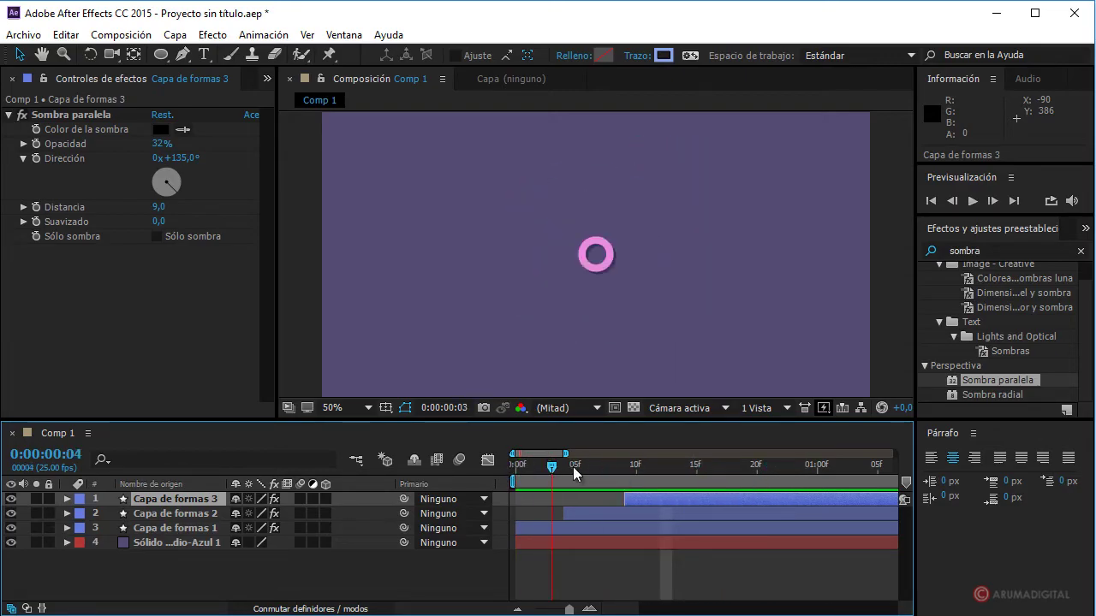
Step: Fine-tune the stagger so the second ring starts near frame 7 and the third near frame 9
{"action": "left_click_drag", "start_coordinate": [719, 497], "coordinate": [731, 496]}
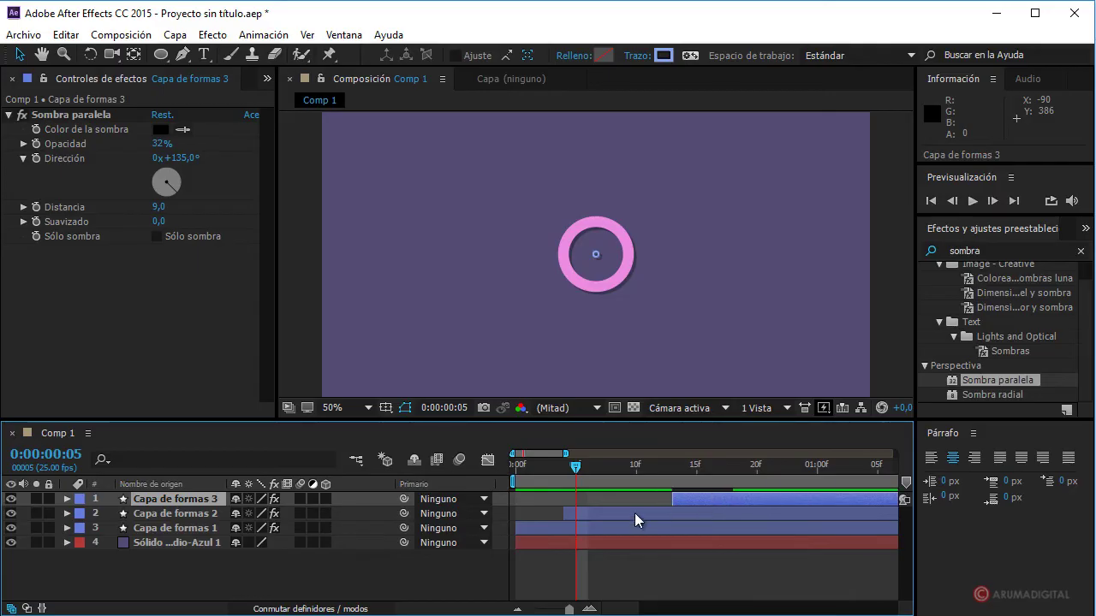
{"action": "mouse_move", "coordinate": [601, 515]}
{"action": "left_mouse_down"}
{"action": "mouse_move", "coordinate": [643, 512]}
{"action": "mouse_move", "coordinate": [625, 512]}
{"action": "left_mouse_up"}
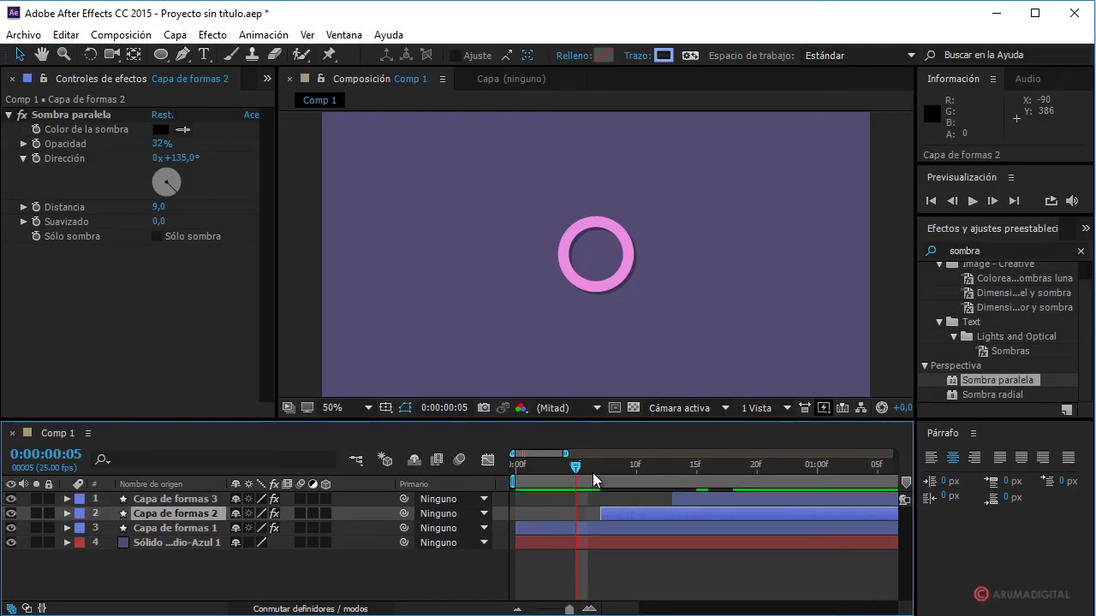
{"action": "mouse_move", "coordinate": [548, 465]}
{"action": "left_mouse_down"}
{"action": "mouse_move", "coordinate": [765, 484]}
{"action": "mouse_move", "coordinate": [539, 478]}
{"action": "mouse_move", "coordinate": [624, 469]}
{"action": "left_mouse_up"}
{"action": "mouse_move", "coordinate": [698, 502]}
{"action": "left_mouse_down"}
{"action": "mouse_move", "coordinate": [651, 501]}
{"action": "mouse_move", "coordinate": [710, 472]}
{"action": "mouse_move", "coordinate": [765, 474]}
{"action": "mouse_move", "coordinate": [654, 475]}
{"action": "mouse_move", "coordinate": [676, 471]}
{"action": "left_mouse_up"}
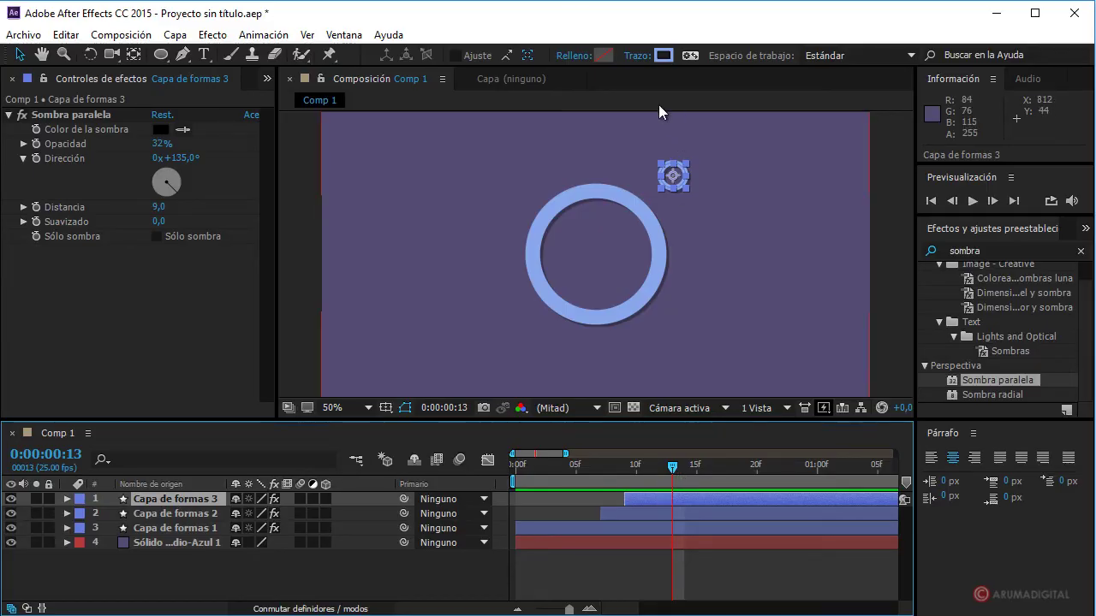
Step: Change the small third ring's stroke colour from blue to pale yellow EBDA8B and preview it
{"action": "left_click", "coordinate": [664, 55]}
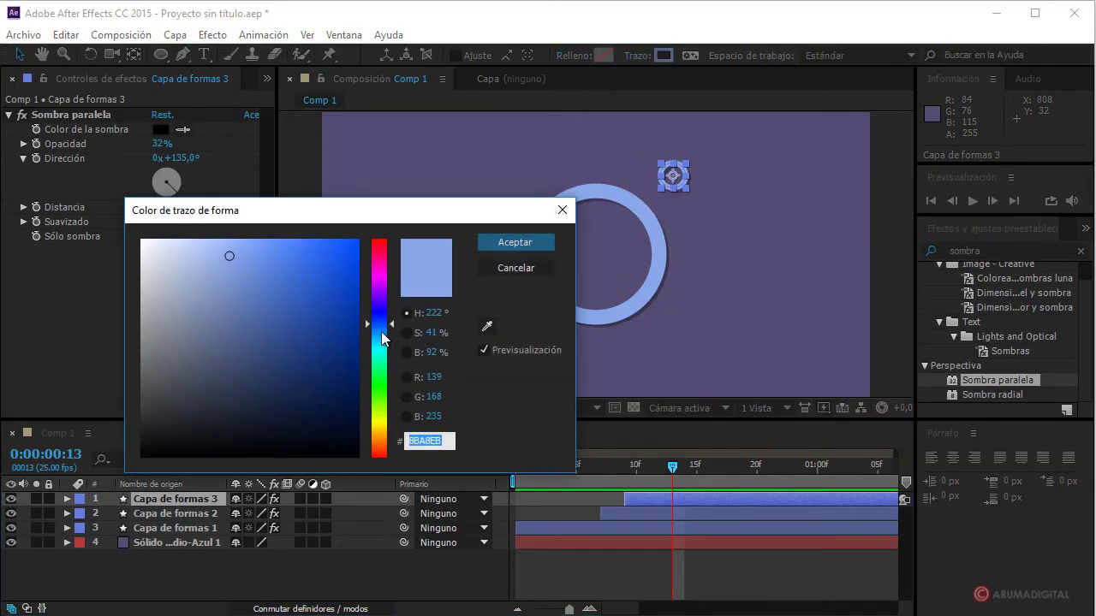
{"action": "left_click_drag", "start_coordinate": [381, 331], "coordinate": [373, 423]}
{"action": "left_click", "coordinate": [528, 264]}
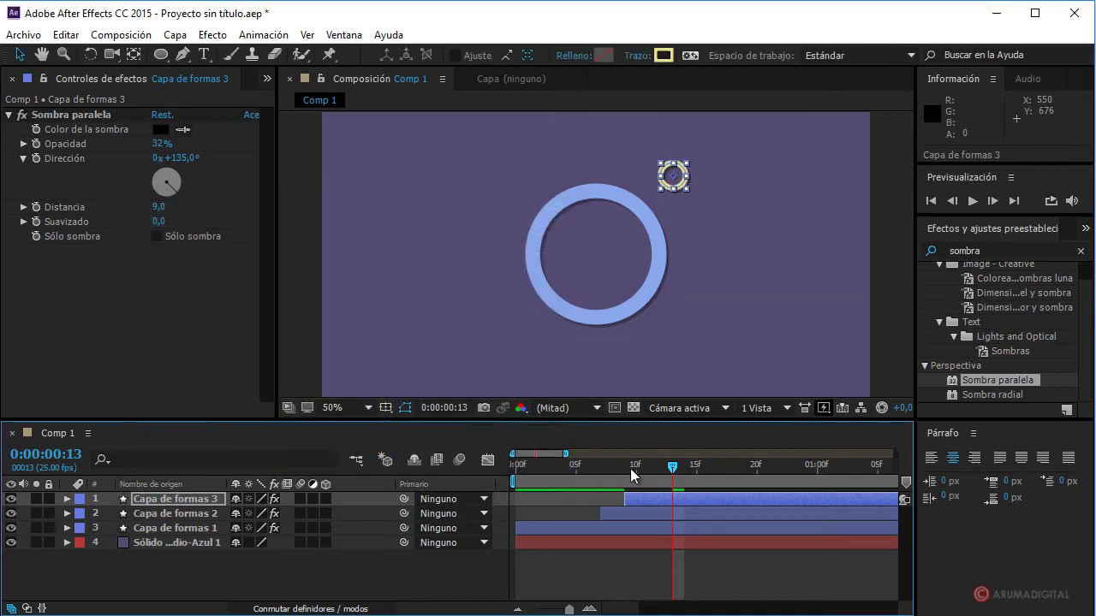
{"action": "mouse_move", "coordinate": [672, 469]}
{"action": "left_mouse_down"}
{"action": "mouse_move", "coordinate": [537, 470]}
{"action": "mouse_move", "coordinate": [745, 465]}
{"action": "mouse_move", "coordinate": [631, 470]}
{"action": "mouse_move", "coordinate": [706, 470]}
{"action": "mouse_move", "coordinate": [637, 467]}
{"action": "mouse_move", "coordinate": [672, 468]}
{"action": "left_mouse_up"}
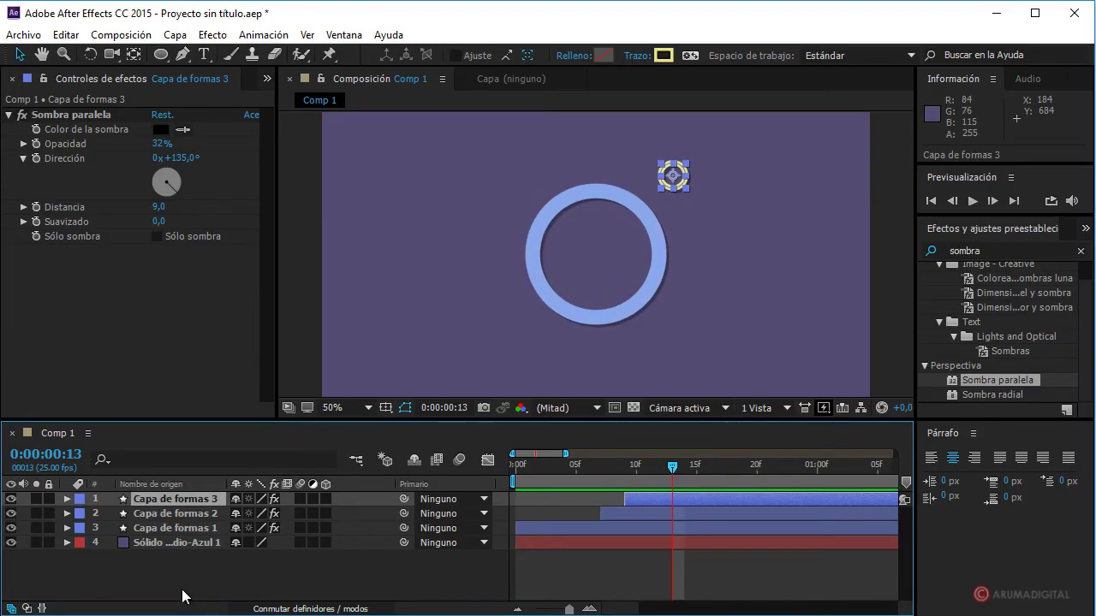
Step: Duplicate the small ring as Capa de formas 4, start it earlier, and move it over the big ring's lower right
{"action": "key", "text": "ctrl+d"}
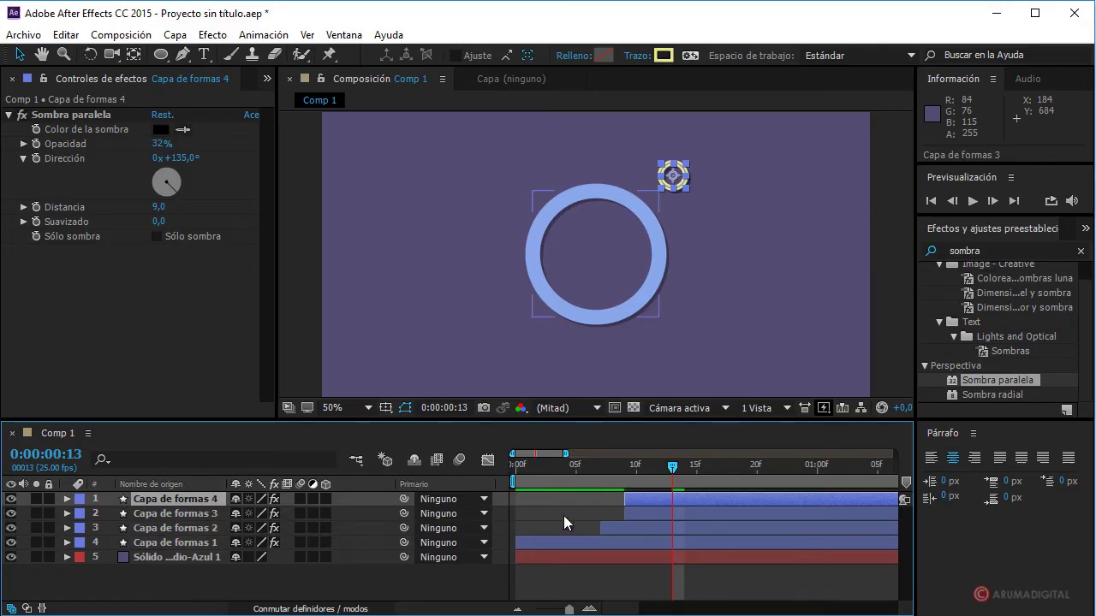
{"action": "left_click_drag", "start_coordinate": [652, 499], "coordinate": [615, 501]}
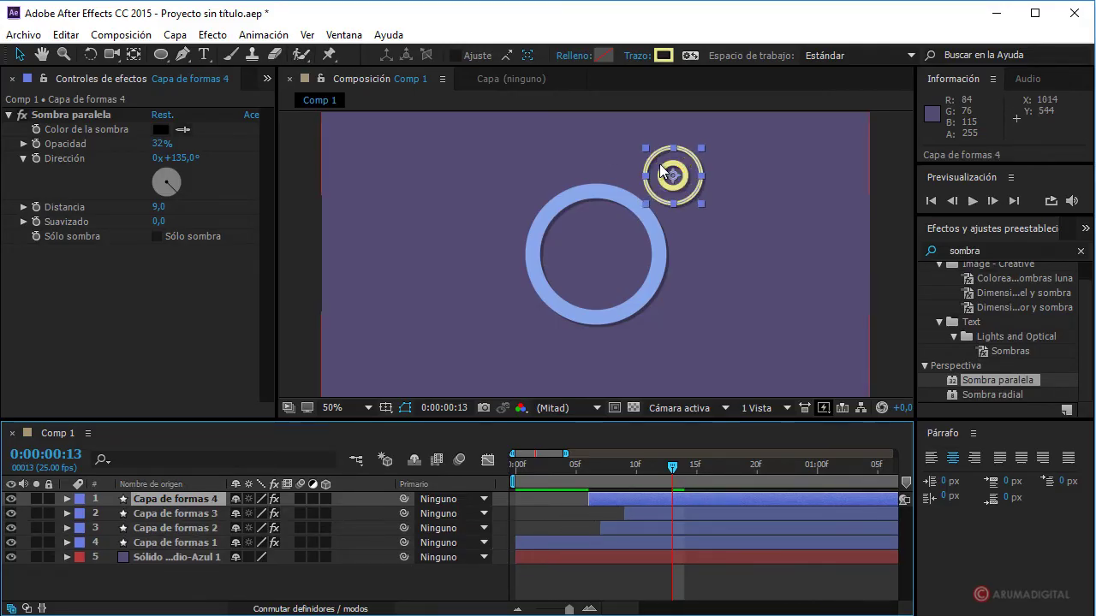
{"action": "mouse_move", "coordinate": [690, 184]}
{"action": "left_mouse_down"}
{"action": "mouse_move", "coordinate": [709, 308]}
{"action": "mouse_move", "coordinate": [697, 301]}
{"action": "left_mouse_up"}
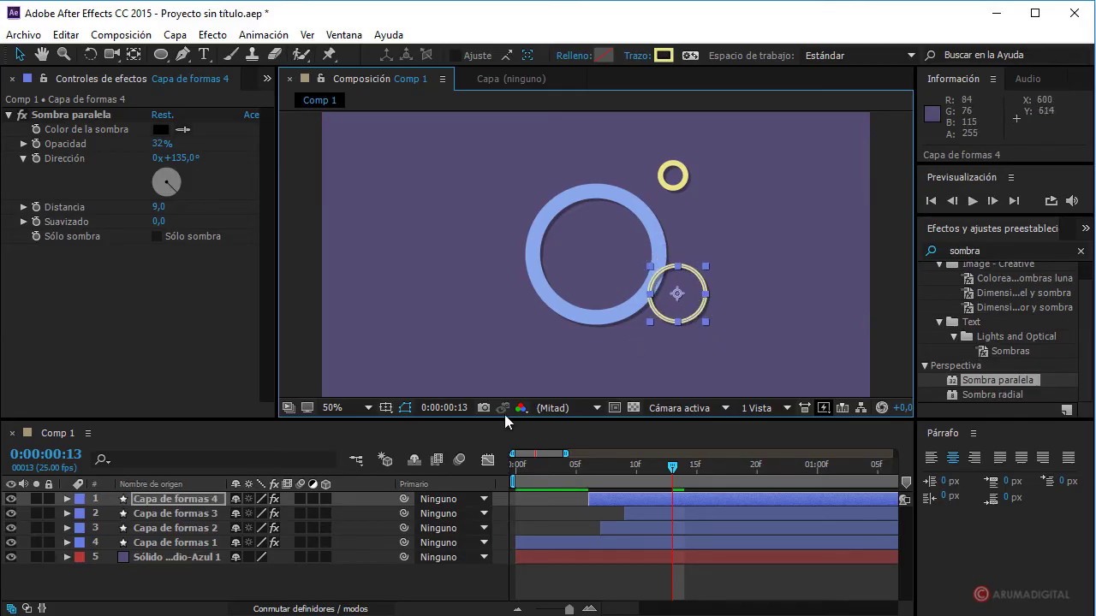
Step: Set the new ring's drop shadow distance to 28
{"action": "left_click", "coordinate": [180, 502]}
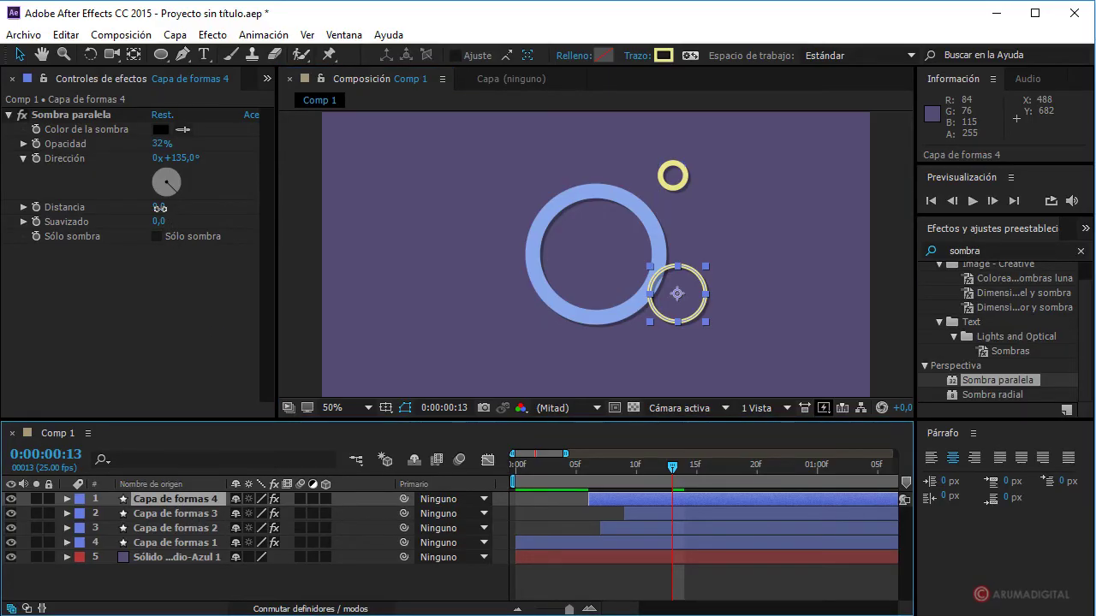
{"action": "left_click_drag", "start_coordinate": [161, 210], "coordinate": [176, 208]}
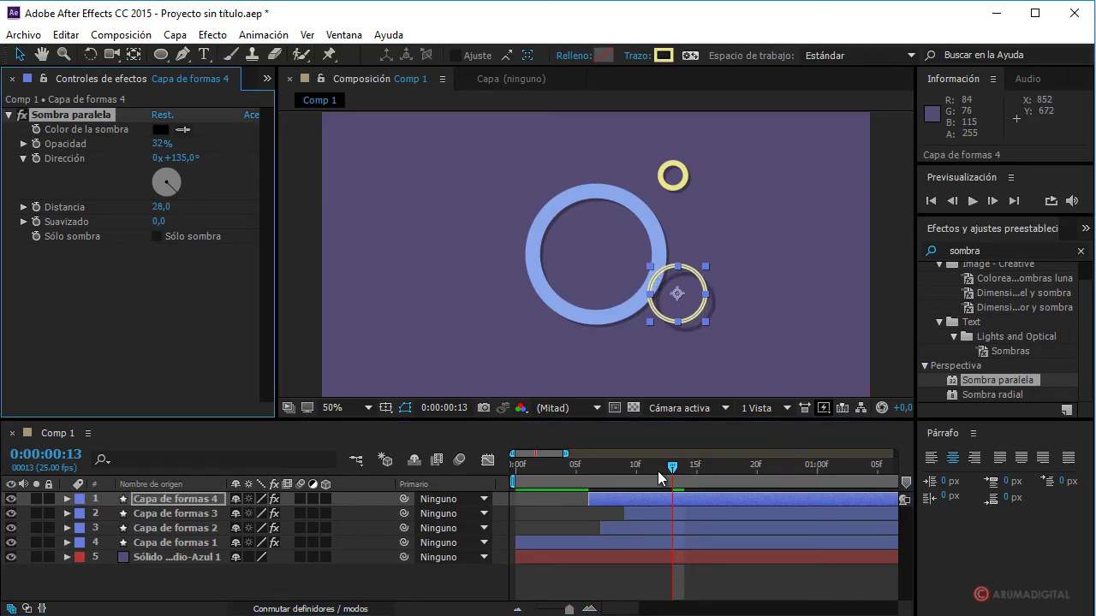
{"action": "mouse_move", "coordinate": [657, 470]}
{"action": "left_mouse_down"}
{"action": "mouse_move", "coordinate": [724, 468]}
{"action": "mouse_move", "coordinate": [672, 466]}
{"action": "left_mouse_up"}
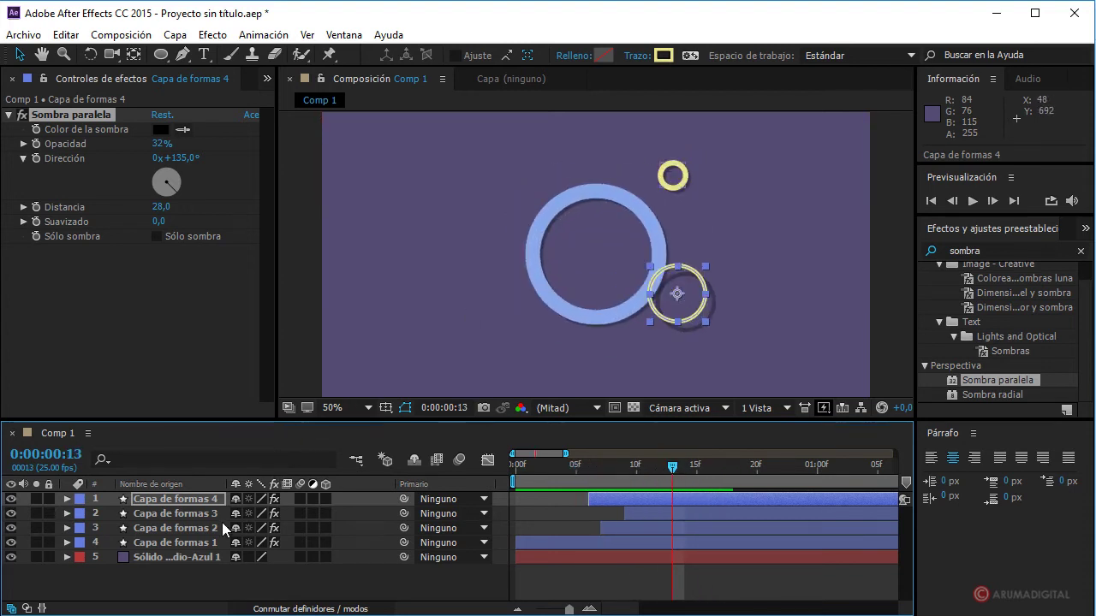
Step: Adjust the top small ring's shadow distance and preview the rings, settling on frame 14
{"action": "left_click", "coordinate": [199, 514]}
{"action": "left_click_drag", "start_coordinate": [161, 206], "coordinate": [178, 211]}
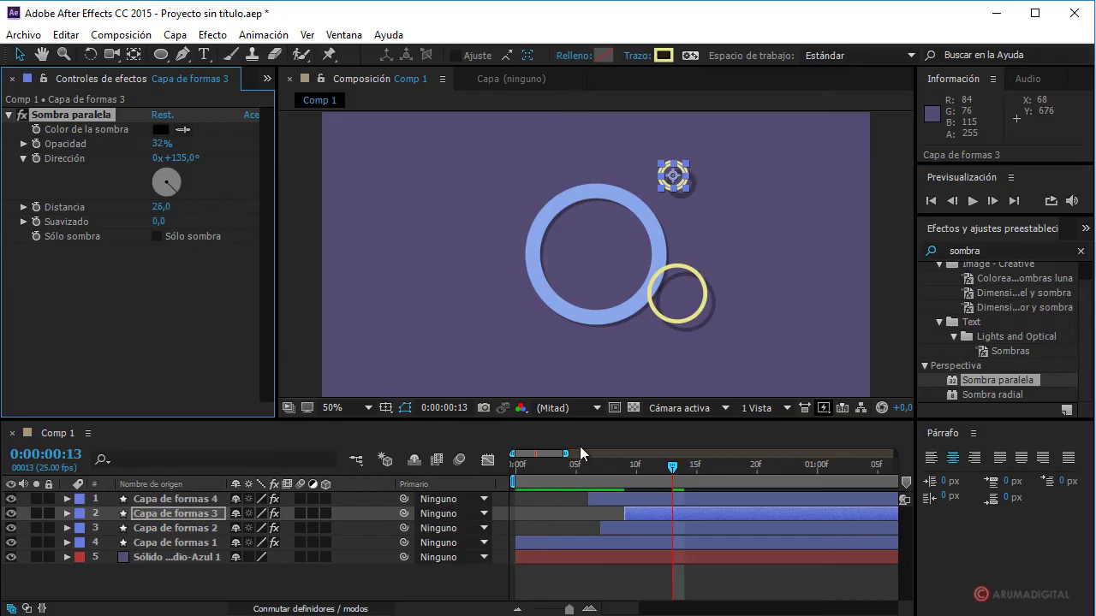
{"action": "mouse_move", "coordinate": [637, 461]}
{"action": "left_mouse_down"}
{"action": "mouse_move", "coordinate": [770, 465]}
{"action": "mouse_move", "coordinate": [684, 464]}
{"action": "left_mouse_up"}
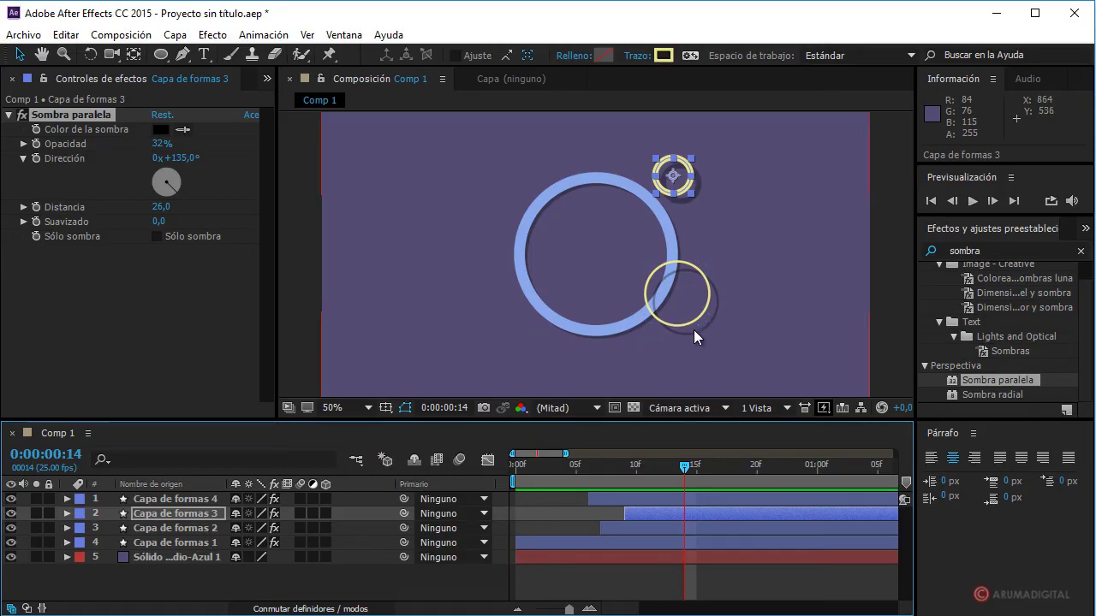
{"action": "mouse_move", "coordinate": [689, 464]}
{"action": "left_mouse_down"}
{"action": "mouse_move", "coordinate": [635, 469]}
{"action": "mouse_move", "coordinate": [700, 470]}
{"action": "left_mouse_up"}
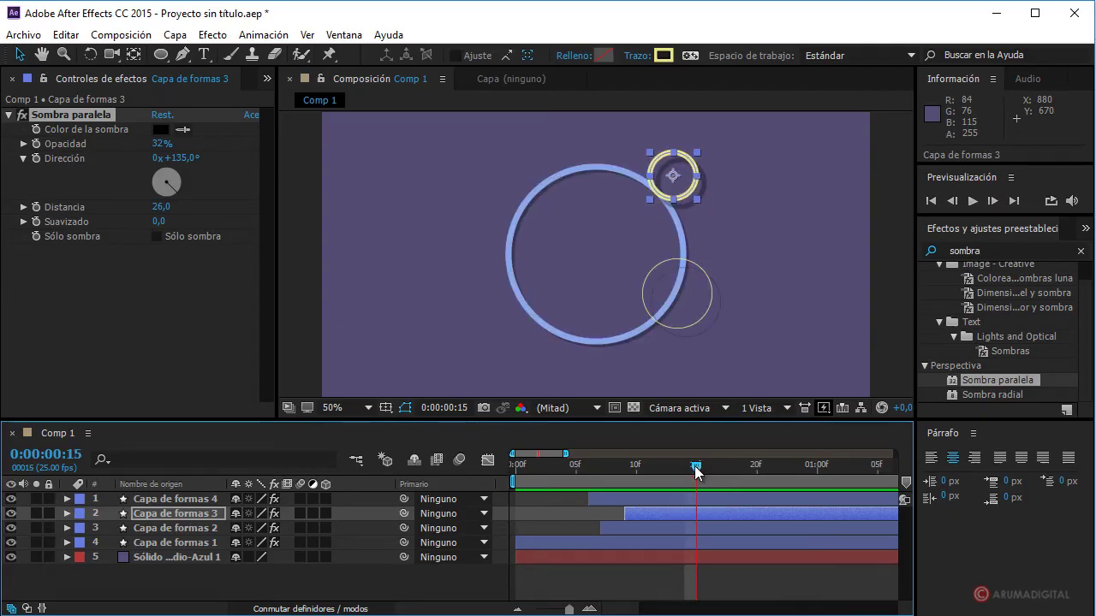
{"action": "left_click_drag", "start_coordinate": [695, 471], "coordinate": [687, 466]}
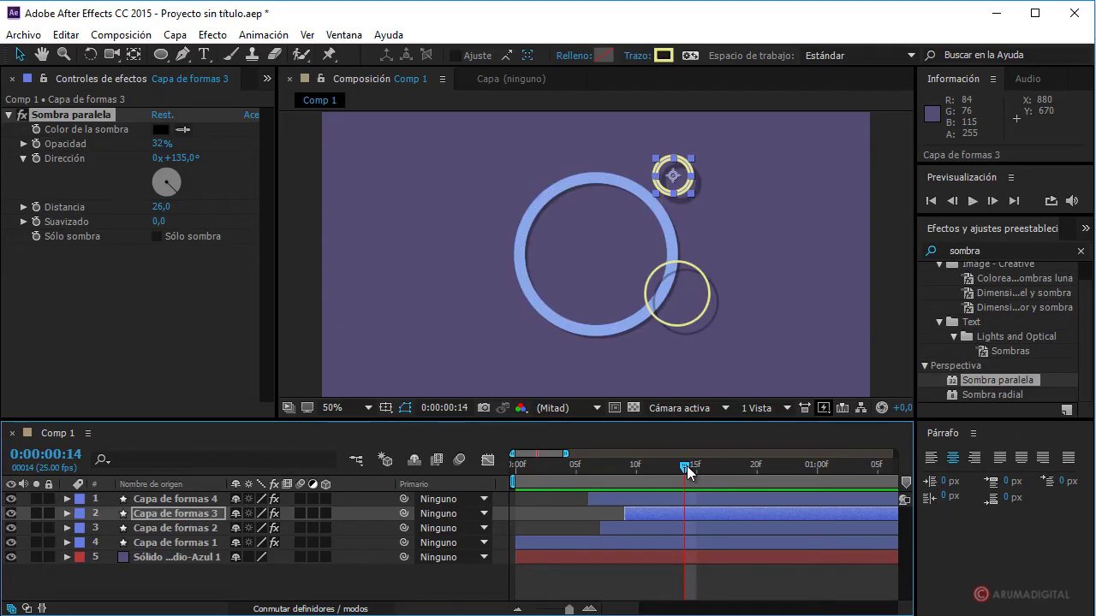
Step: Change Capa de formas 3's stroke from yellow to salmon-orange DE7B54
{"action": "left_click", "coordinate": [662, 55]}
{"action": "left_click_drag", "start_coordinate": [379, 425], "coordinate": [377, 448]}
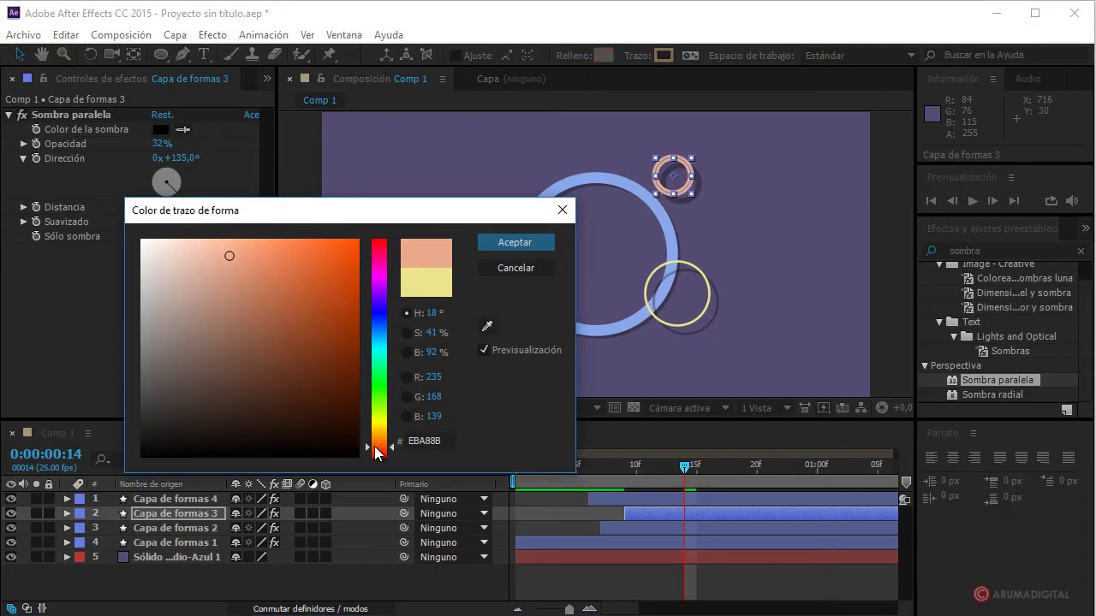
{"action": "left_click_drag", "start_coordinate": [378, 451], "coordinate": [380, 453]}
{"action": "mouse_move", "coordinate": [245, 257]}
{"action": "left_mouse_down"}
{"action": "mouse_move", "coordinate": [259, 272]}
{"action": "mouse_move", "coordinate": [277, 265]}
{"action": "left_mouse_up"}
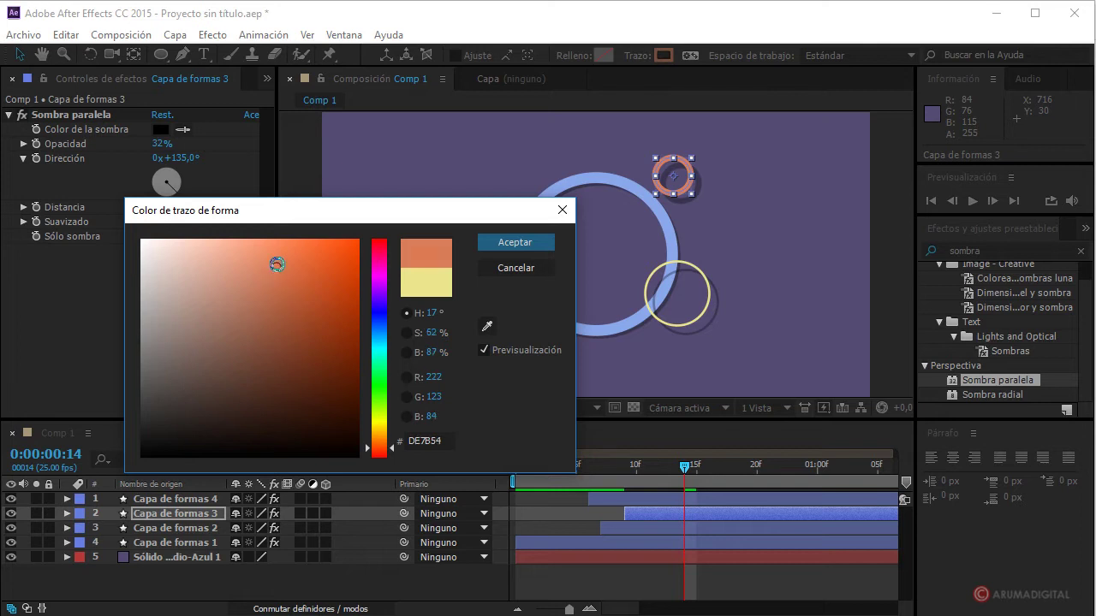
{"action": "left_click", "coordinate": [495, 240]}
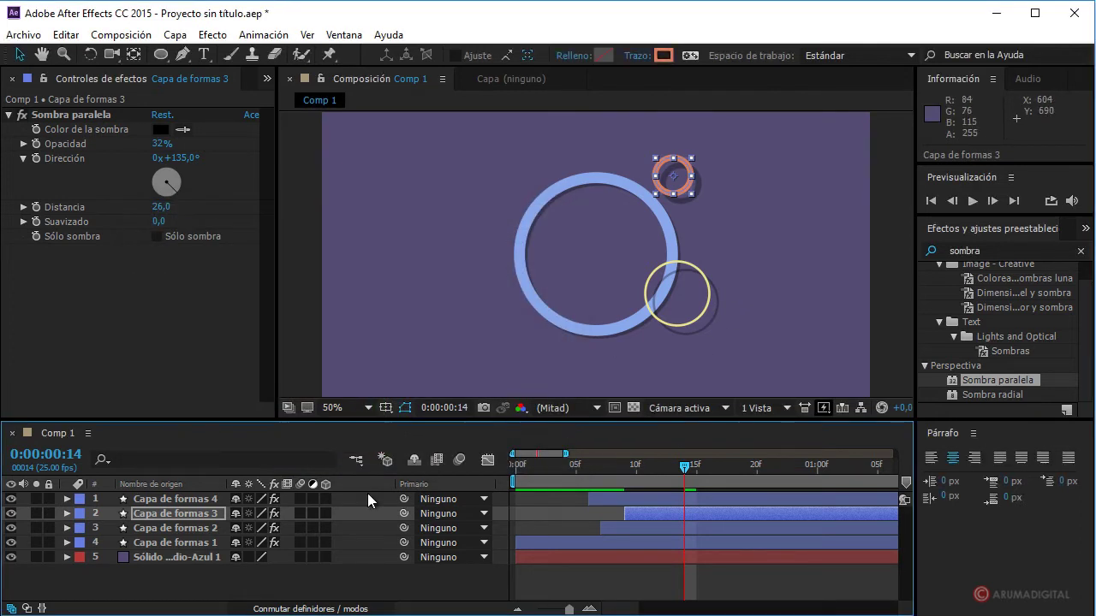
Step: Reveal the Transformar properties of Capa de formas 4's Elipse 1
{"action": "left_click", "coordinate": [172, 499]}
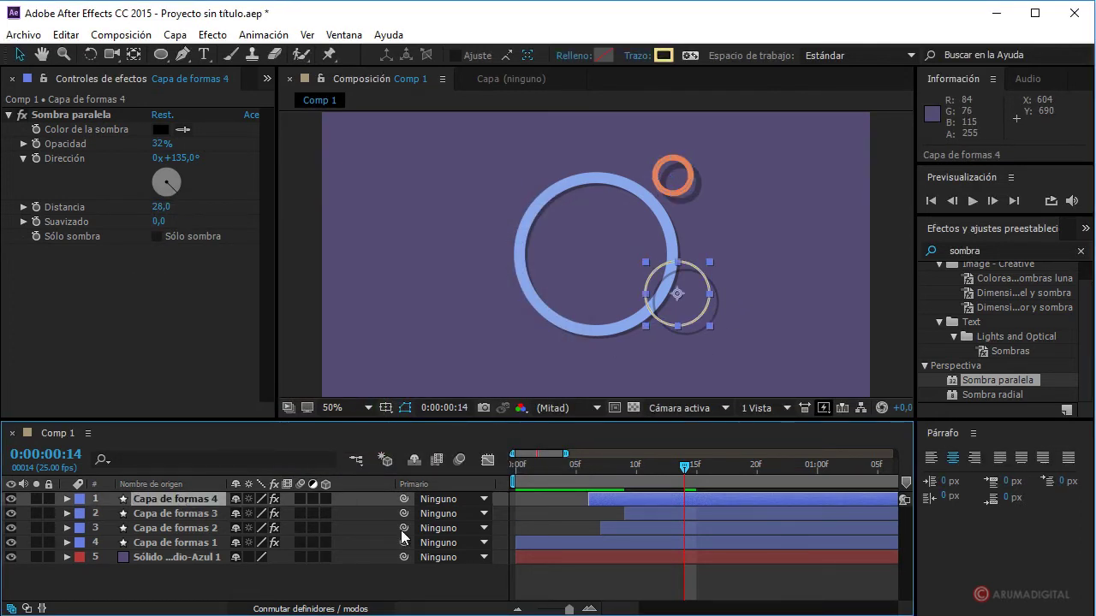
{"action": "left_click", "coordinate": [67, 500]}
{"action": "left_click", "coordinate": [81, 514]}
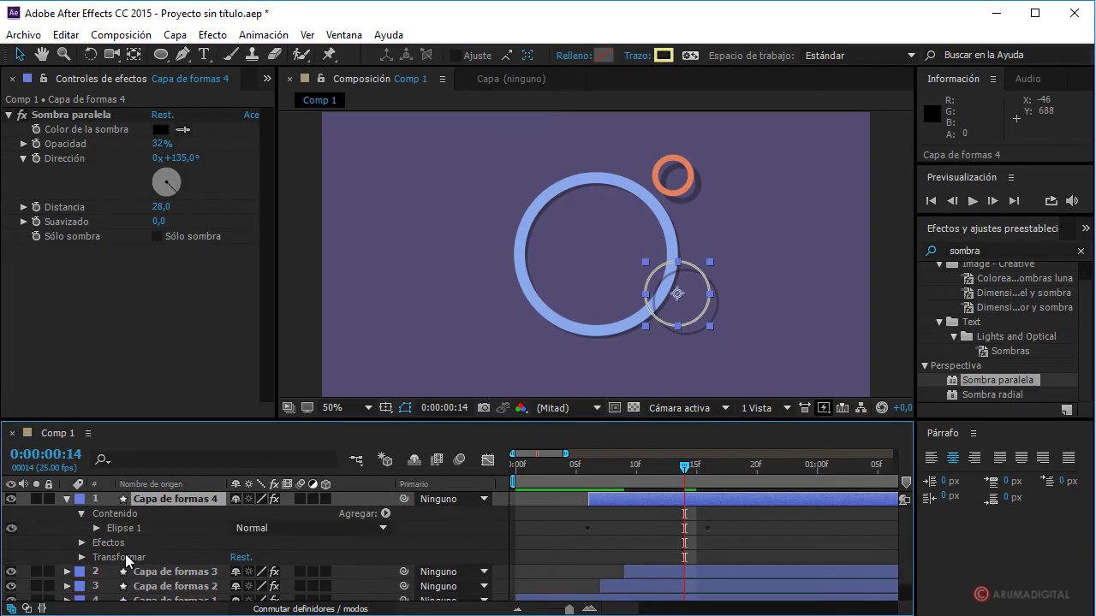
{"action": "left_click", "coordinate": [96, 528]}
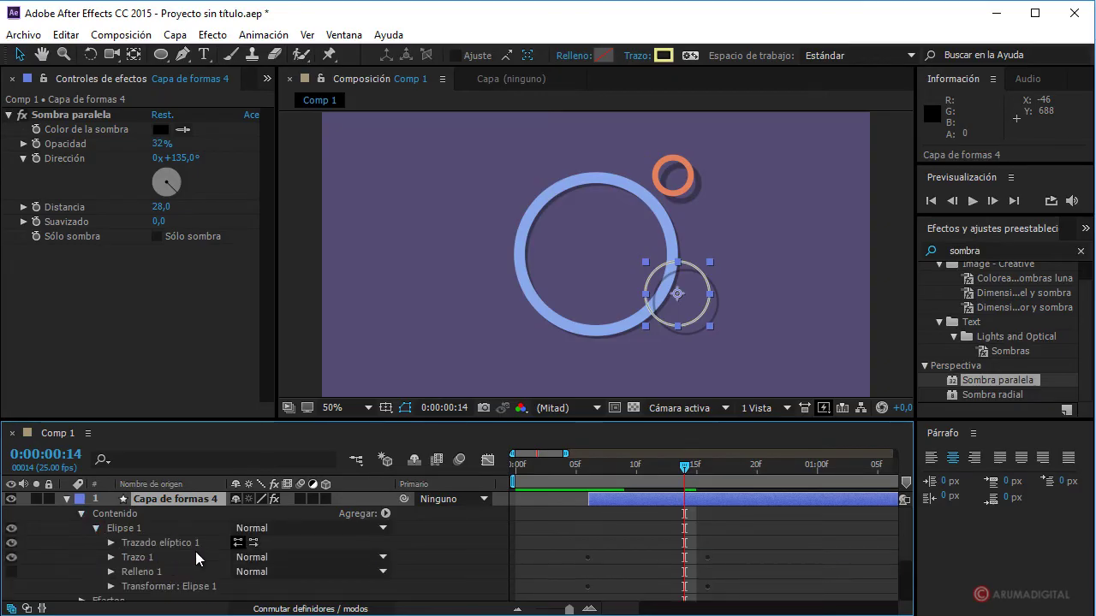
{"action": "left_click", "coordinate": [112, 587]}
{"action": "scroll", "coordinate": [199, 553], "scroll_direction": "down", "scroll_amount": 3}
{"action": "scroll", "coordinate": [330, 545], "scroll_direction": "down", "scroll_amount": 2}
{"action": "scroll", "coordinate": [341, 544], "scroll_direction": "up", "scroll_amount": 2}
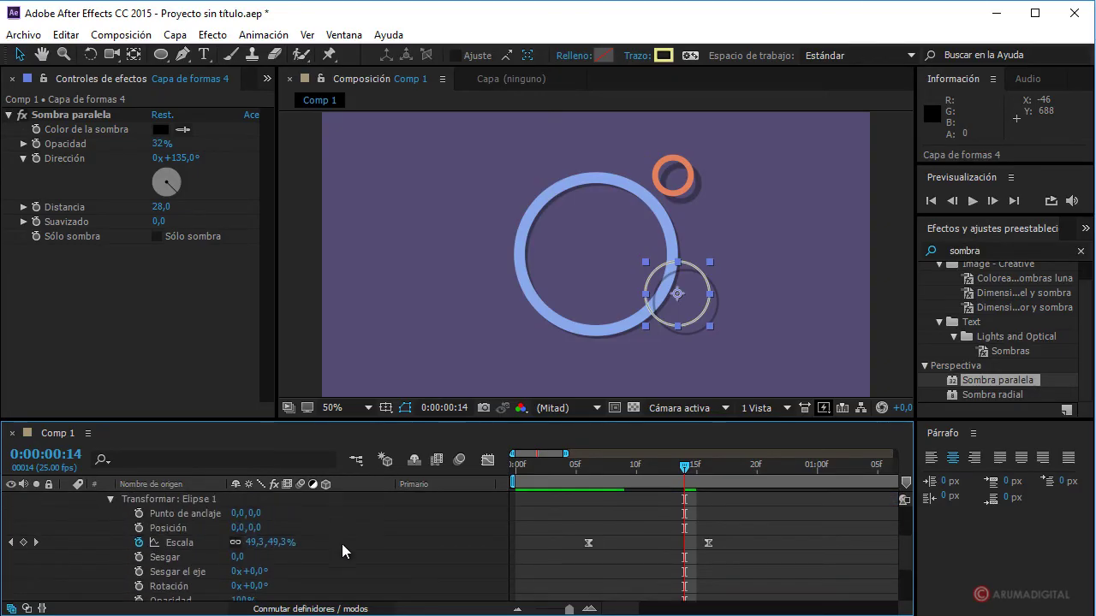
Step: Raise the frame-16 Escala keyframe to 81% and preview the ring growing from frame 6
{"action": "left_click_drag", "start_coordinate": [685, 469], "coordinate": [708, 469]}
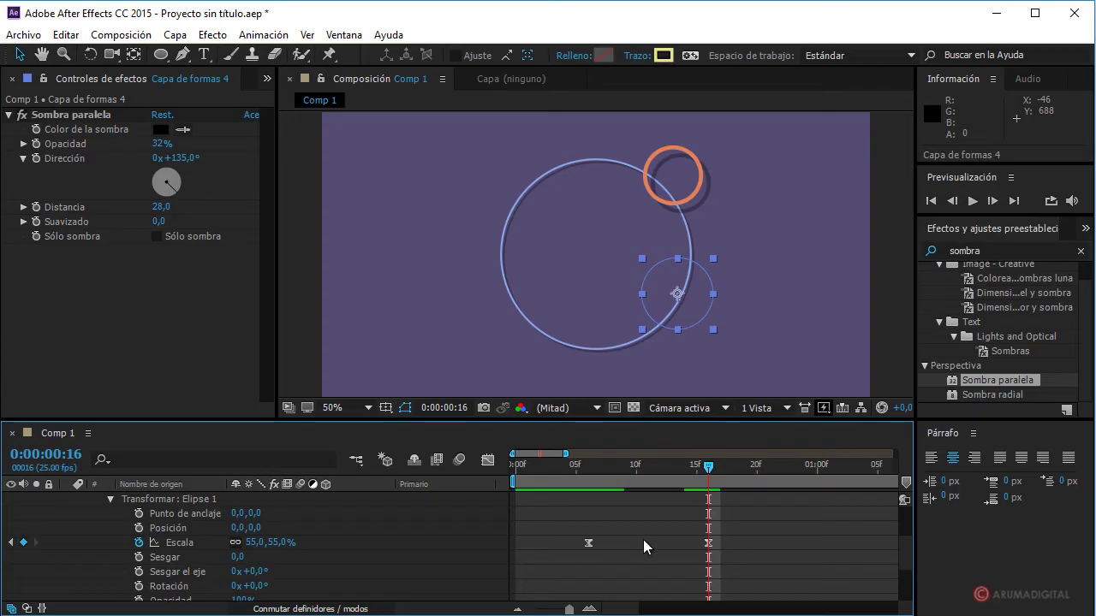
{"action": "left_click", "coordinate": [11, 542]}
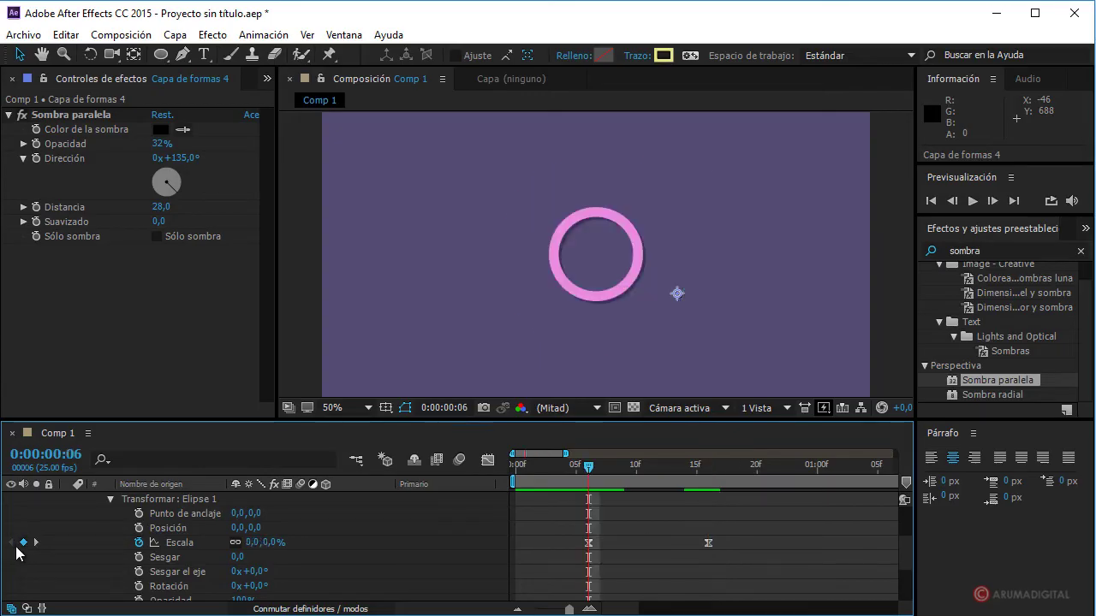
{"action": "left_click", "coordinate": [36, 543]}
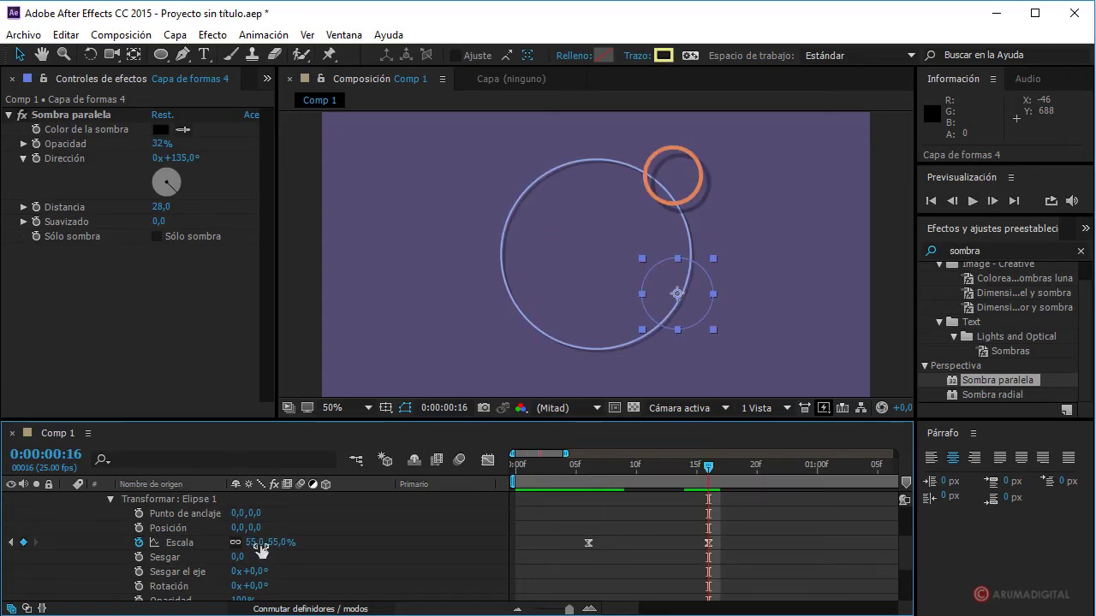
{"action": "left_click_drag", "start_coordinate": [258, 545], "coordinate": [288, 553]}
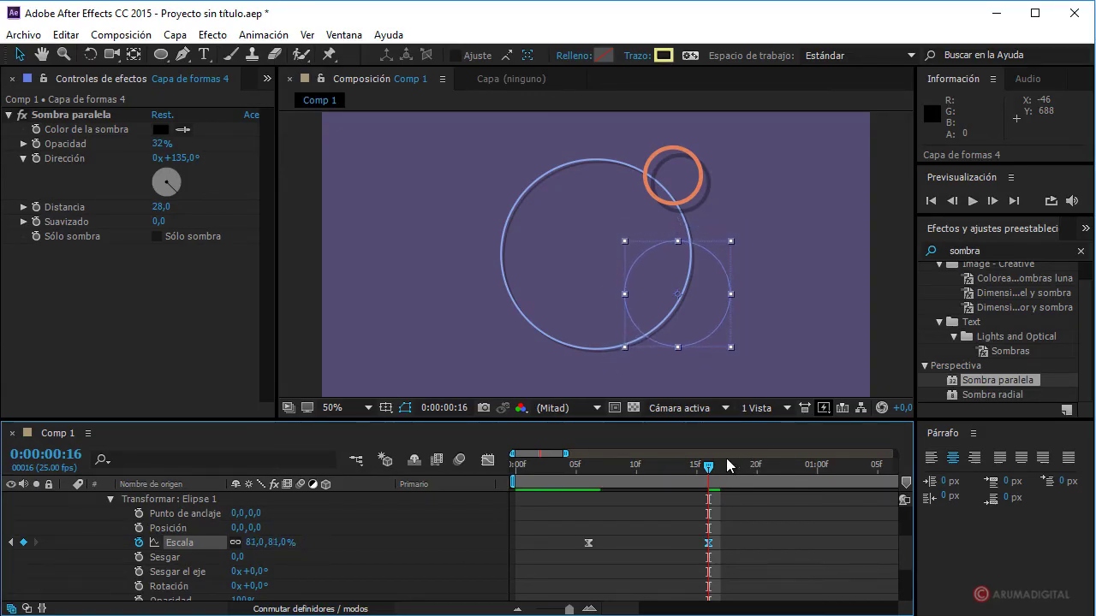
{"action": "left_click_drag", "start_coordinate": [710, 470], "coordinate": [602, 484]}
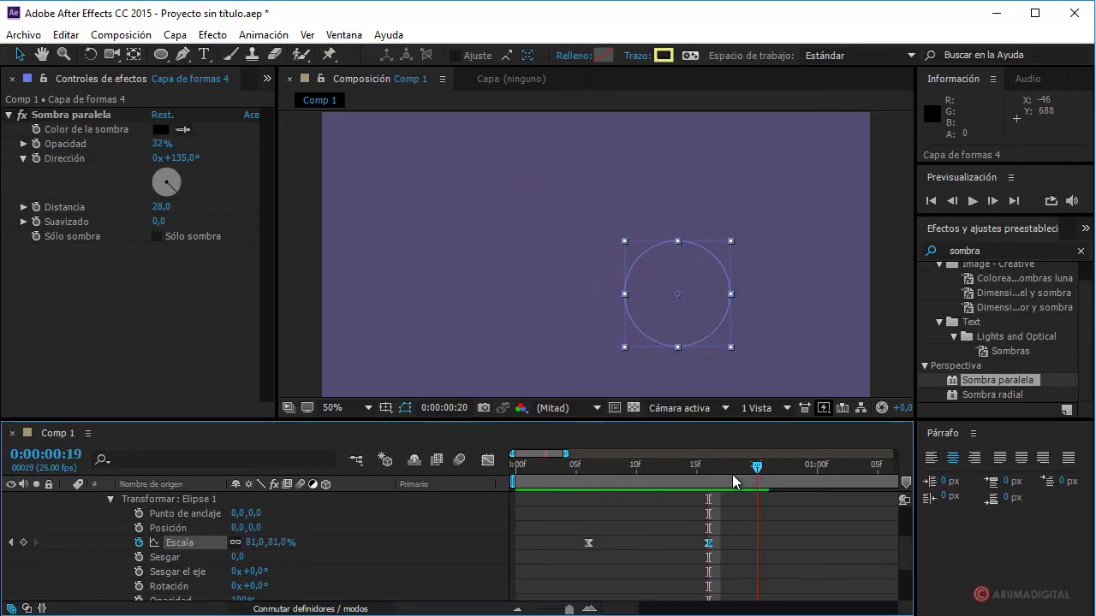
{"action": "mouse_move", "coordinate": [601, 477]}
{"action": "left_mouse_down"}
{"action": "mouse_move", "coordinate": [695, 473]}
{"action": "mouse_move", "coordinate": [621, 469]}
{"action": "left_mouse_up"}
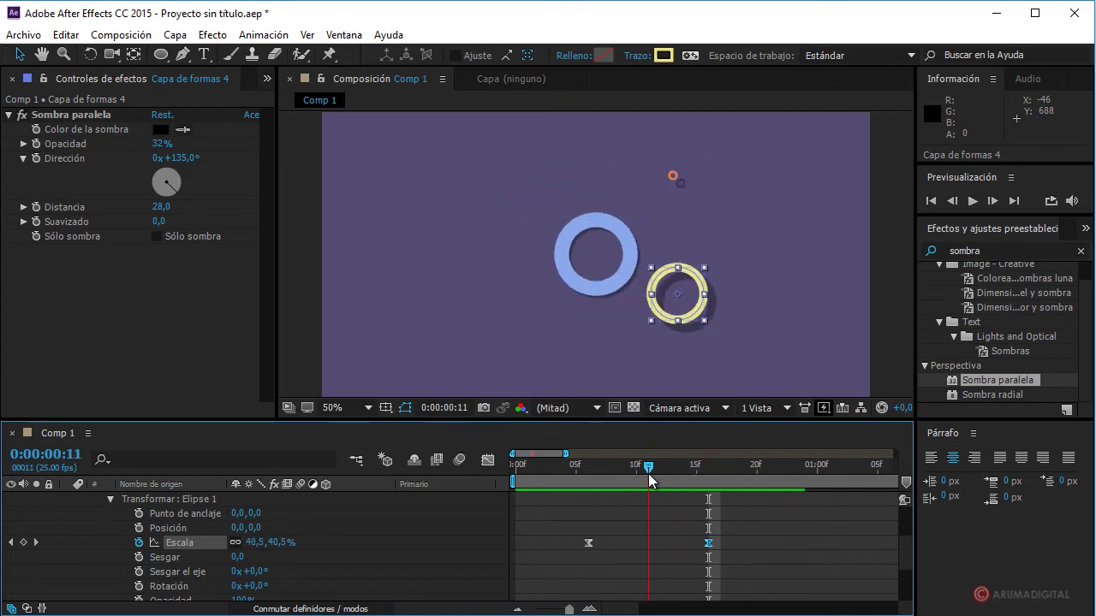
{"action": "left_click_drag", "start_coordinate": [621, 469], "coordinate": [589, 467]}
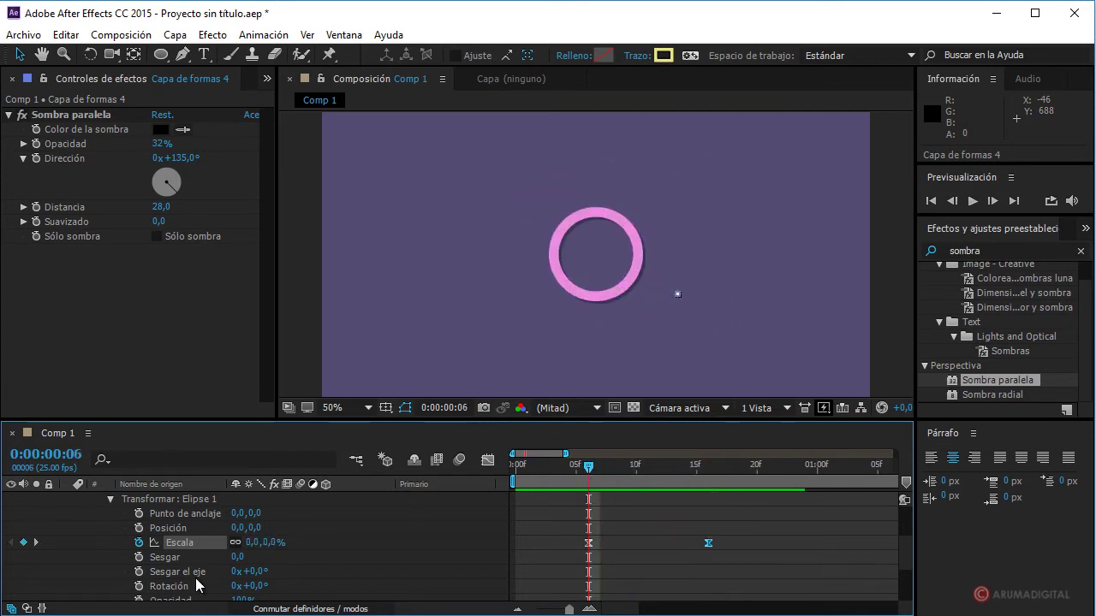
Step: Reveal the ellipse's Trazo 1 stroke settings
{"action": "scroll", "coordinate": [193, 578], "scroll_direction": "down", "scroll_amount": 2}
{"action": "scroll", "coordinate": [142, 572], "scroll_direction": "up", "scroll_amount": 2}
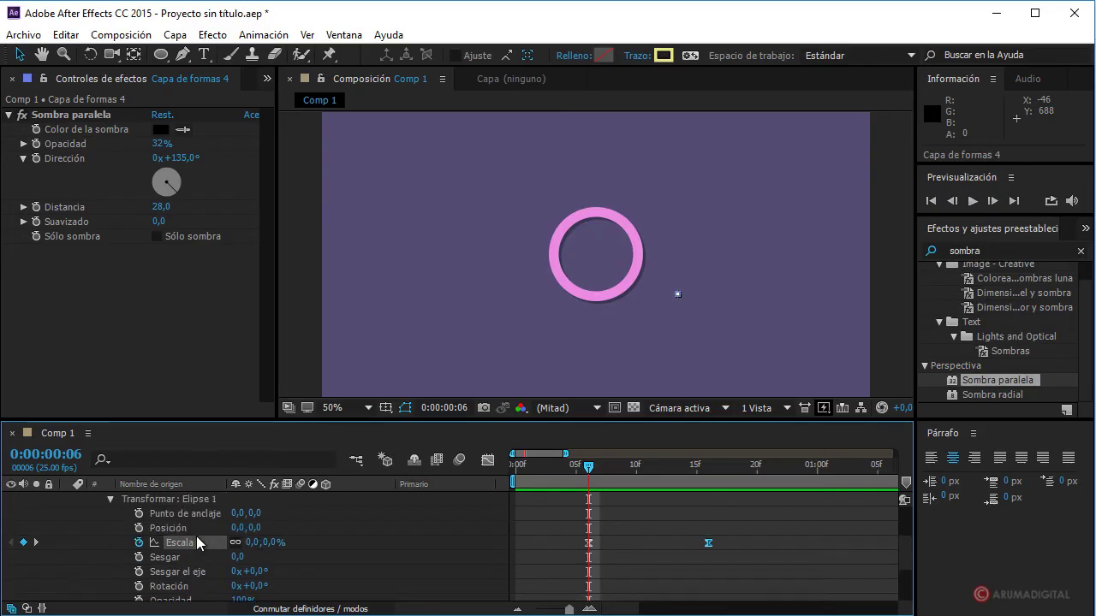
{"action": "scroll", "coordinate": [196, 540], "scroll_direction": "up", "scroll_amount": 2}
{"action": "left_click", "coordinate": [111, 513]}
{"action": "scroll", "coordinate": [112, 520], "scroll_direction": "down", "scroll_amount": 1}
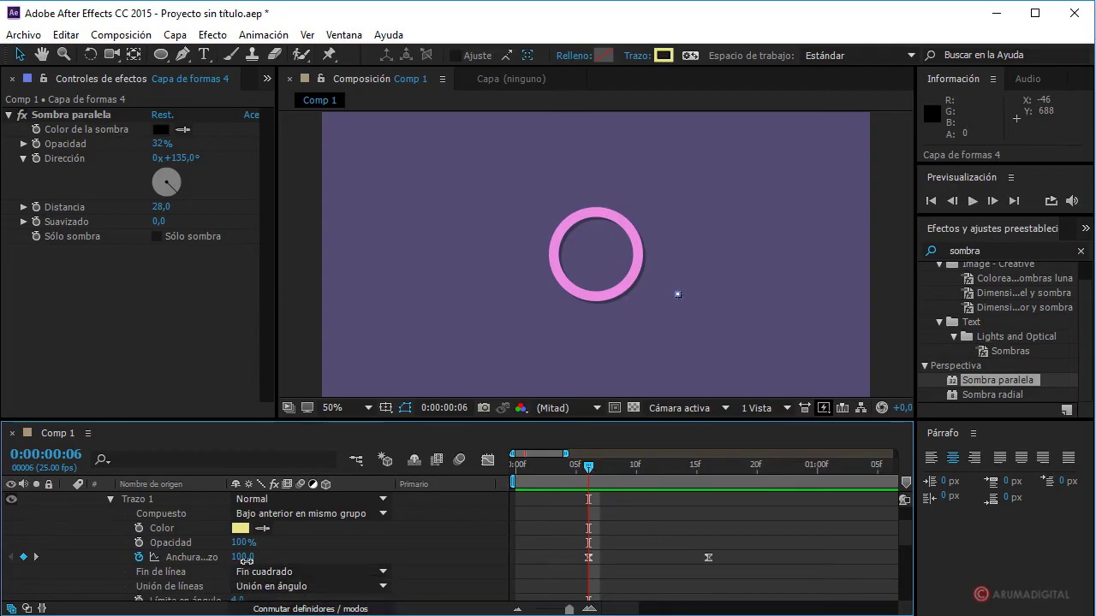
Step: Lower Capa de formas 4's starting stroke width from 100 to 70 at frame 6 and preview the result
{"action": "left_click_drag", "start_coordinate": [246, 561], "coordinate": [247, 561]}
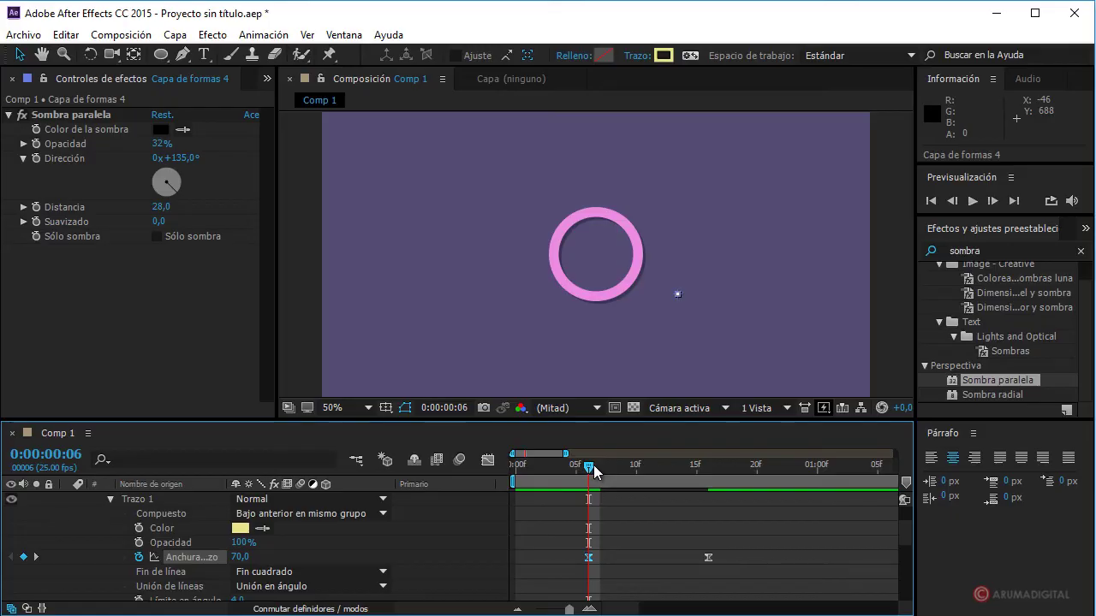
{"action": "mouse_move", "coordinate": [589, 467]}
{"action": "left_mouse_down"}
{"action": "mouse_move", "coordinate": [750, 478]}
{"action": "mouse_move", "coordinate": [573, 476]}
{"action": "mouse_move", "coordinate": [752, 484]}
{"action": "mouse_move", "coordinate": [575, 487]}
{"action": "left_mouse_up"}
{"action": "scroll", "coordinate": [196, 522], "scroll_direction": "up", "scroll_amount": 2}
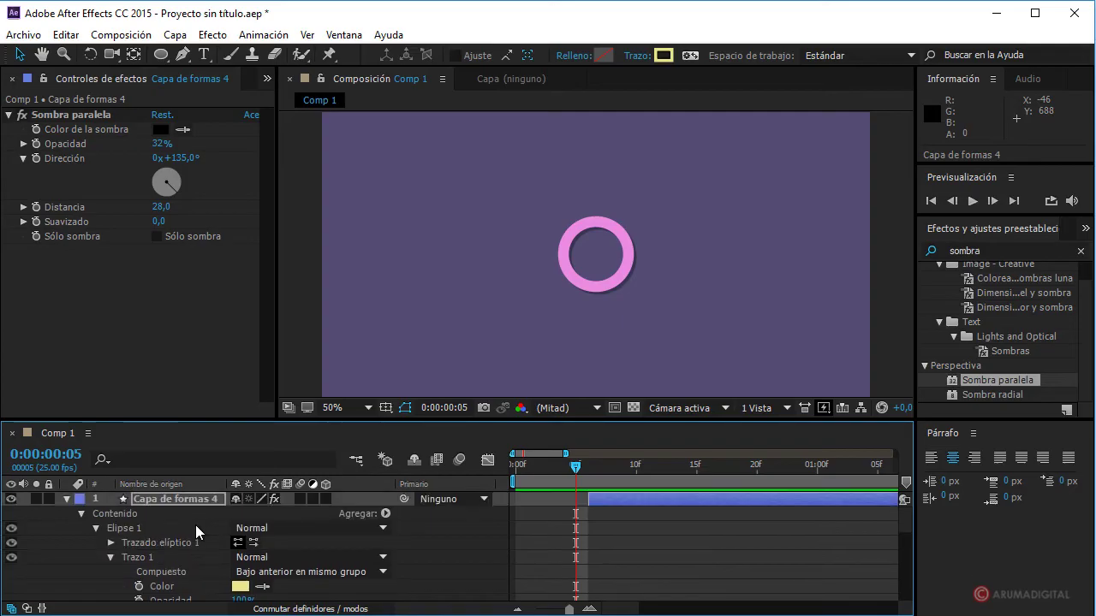
{"action": "left_click", "coordinate": [68, 500]}
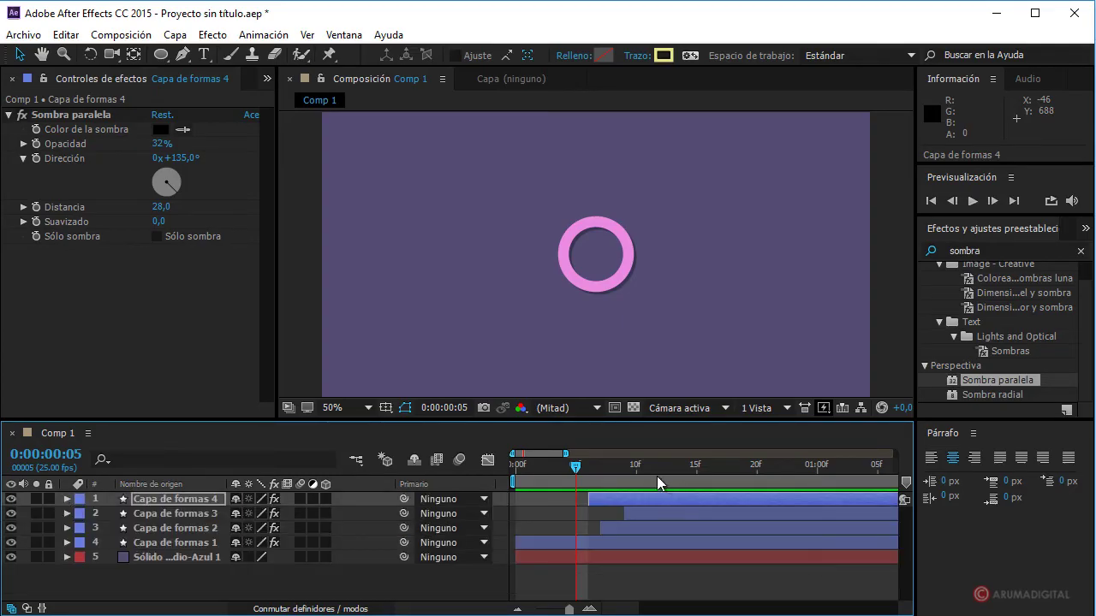
{"action": "mouse_move", "coordinate": [581, 463]}
{"action": "left_mouse_down"}
{"action": "mouse_move", "coordinate": [536, 464]}
{"action": "mouse_move", "coordinate": [758, 464]}
{"action": "mouse_move", "coordinate": [533, 471]}
{"action": "mouse_move", "coordinate": [705, 480]}
{"action": "mouse_move", "coordinate": [593, 481]}
{"action": "left_mouse_up"}
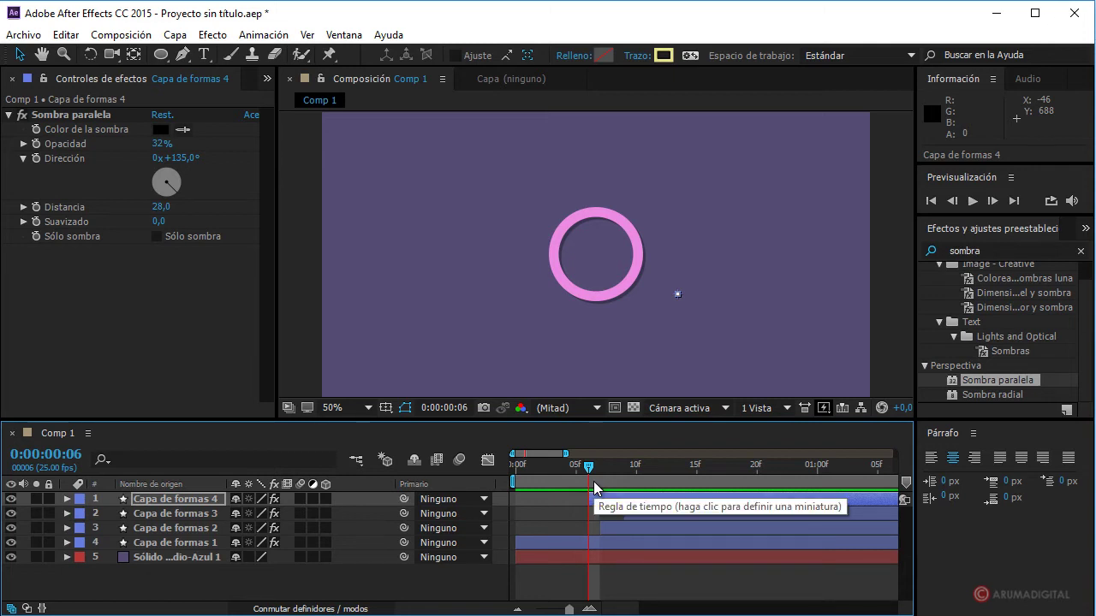
Step: Create a two-line text layer reading ARUMA / DIGITAL and centre it over the rings
{"action": "left_click", "coordinate": [203, 54]}
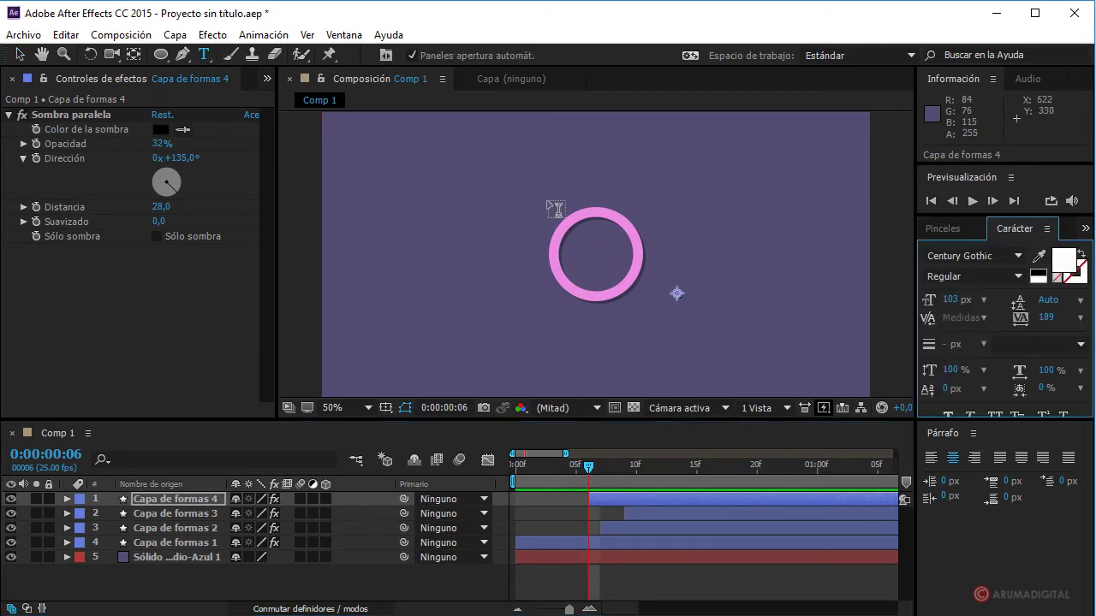
{"action": "left_click", "coordinate": [471, 235]}
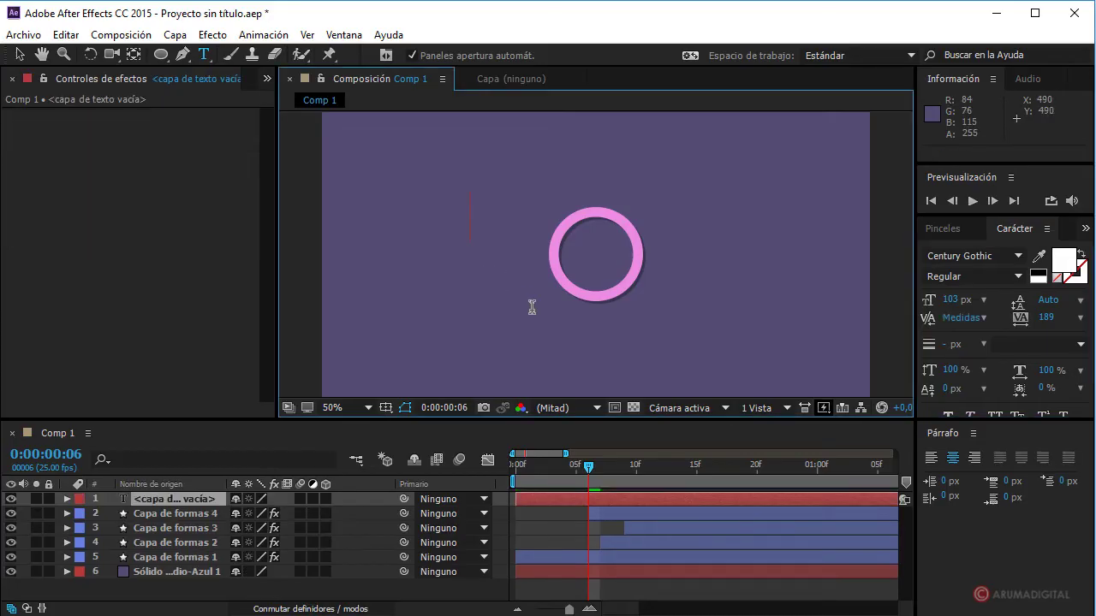
{"action": "type", "text": "ARUMA"}
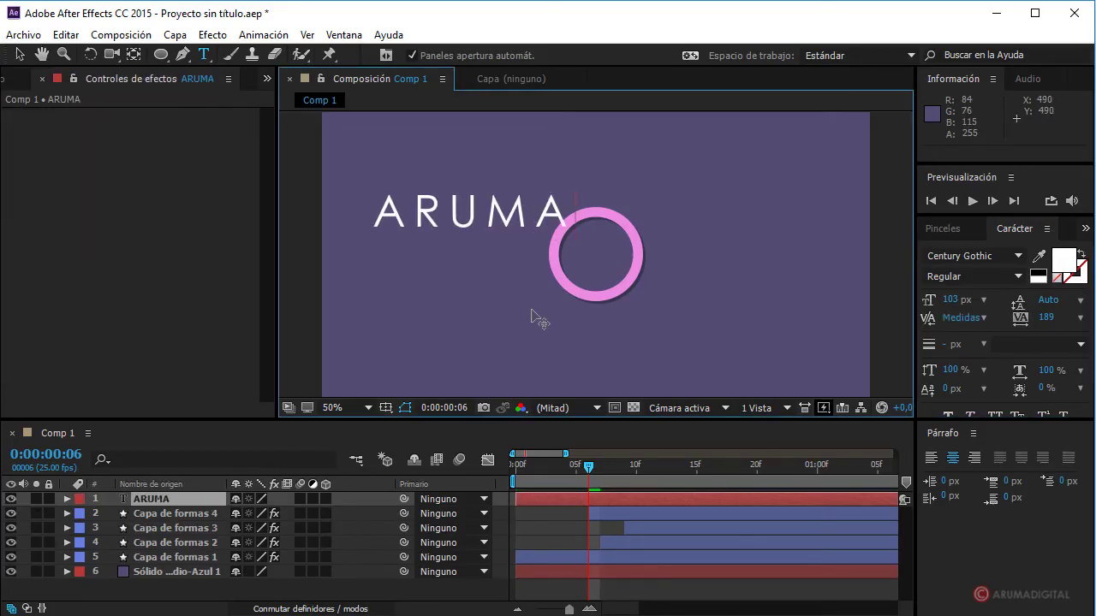
{"action": "key", "text": "Return"}
{"action": "type", "text": "DIGI"}
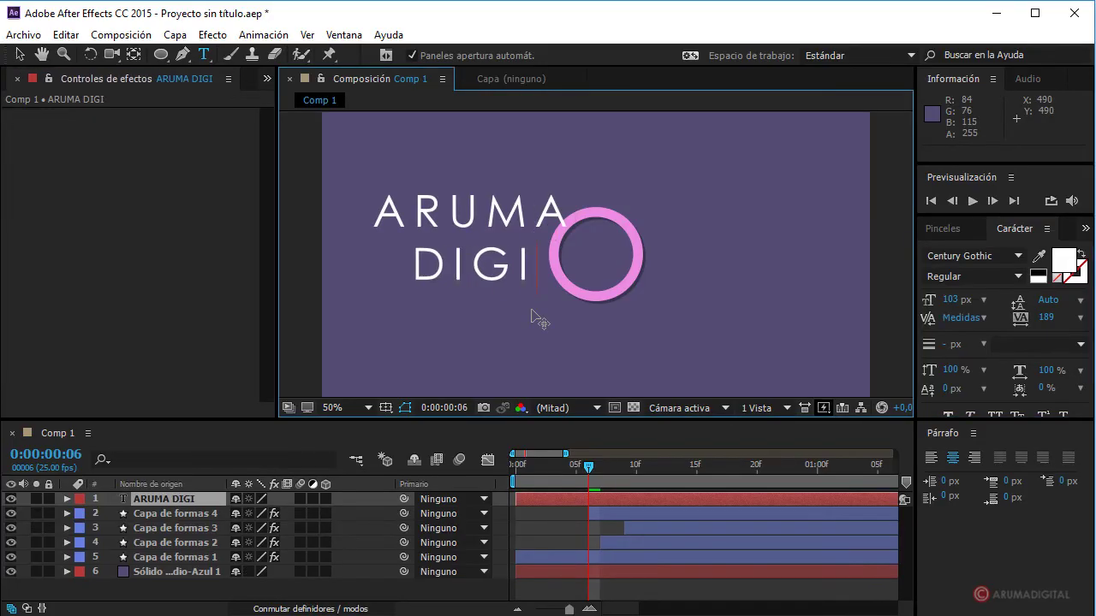
{"action": "type", "text": "TAL"}
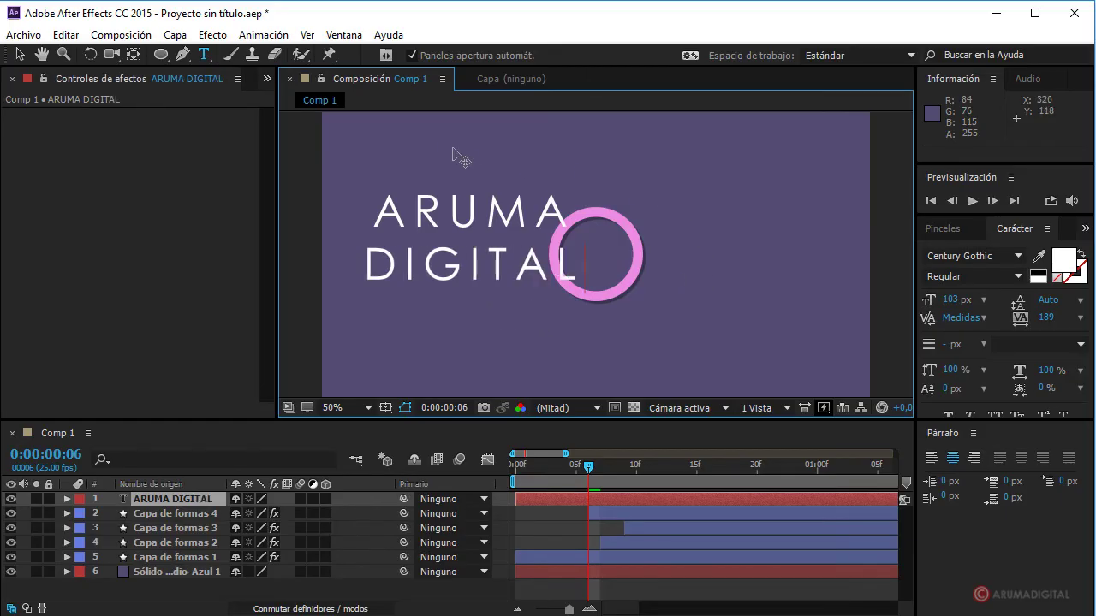
{"action": "key", "text": "Escape"}
{"action": "key", "text": "ctrl+alt+Home"}
{"action": "key", "text": "ctrl+Home"}
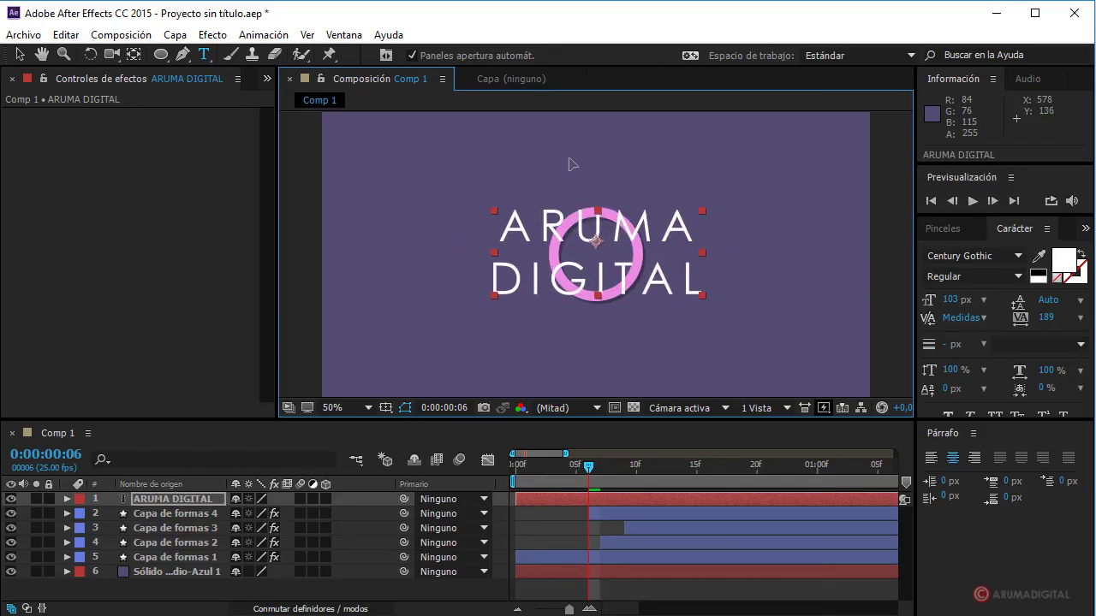
Step: Enlarge the ARUMA DIGITAL font size from 103 to 118 px
{"action": "left_click", "coordinate": [542, 239]}
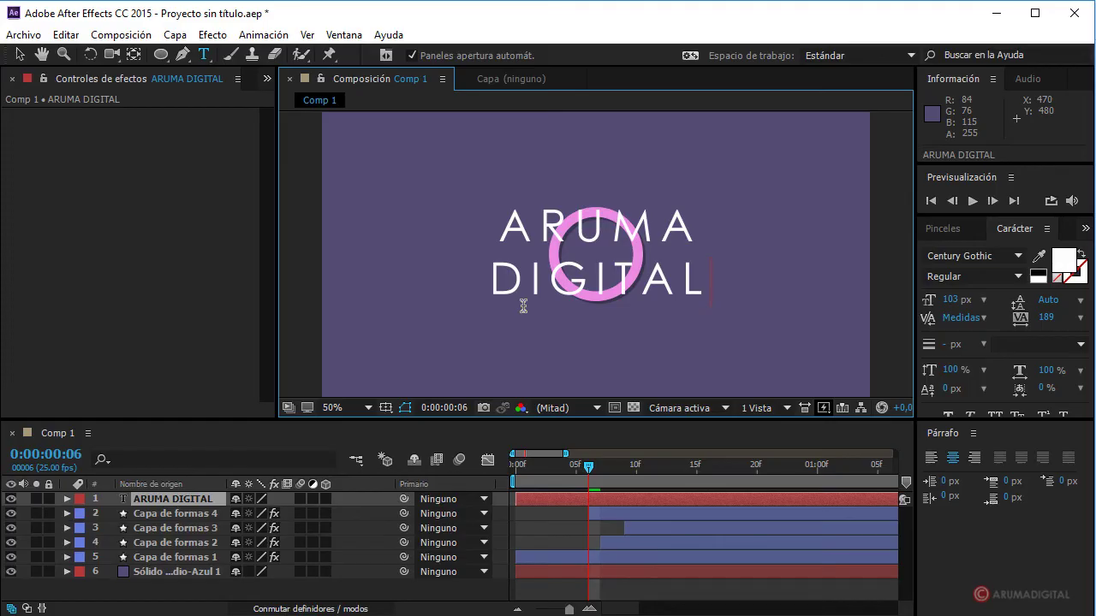
{"action": "left_click", "coordinate": [154, 504]}
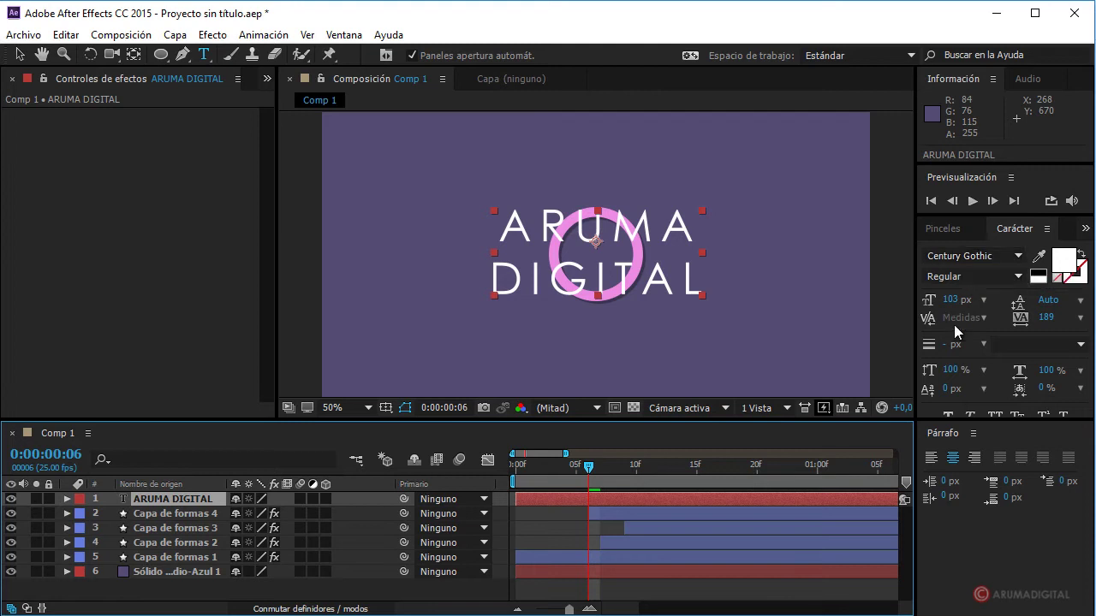
{"action": "left_click_drag", "start_coordinate": [952, 302], "coordinate": [963, 299]}
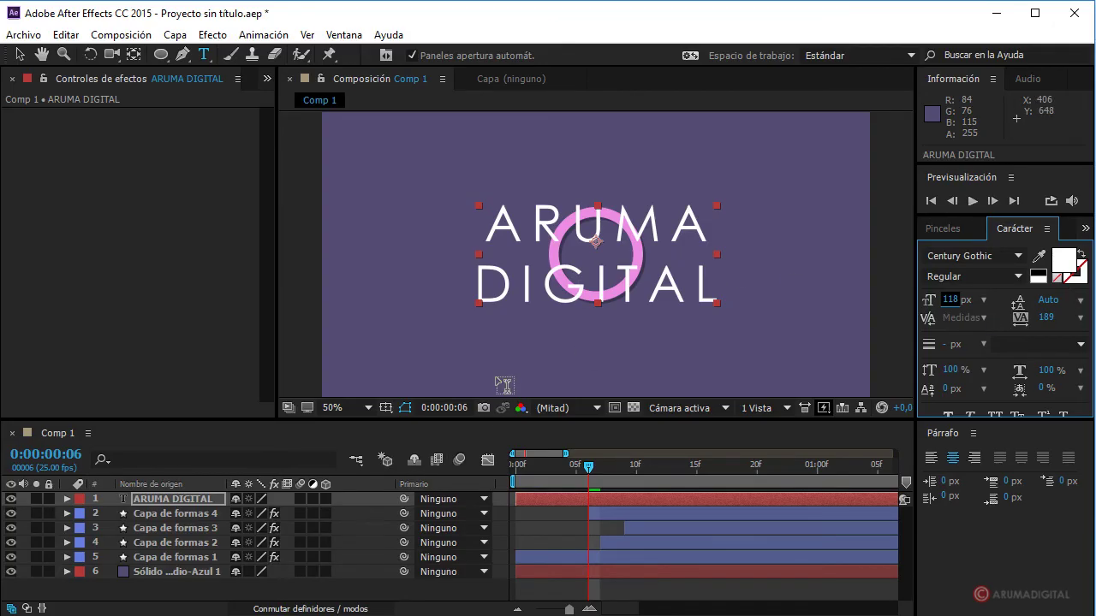
{"action": "left_click", "coordinate": [144, 500]}
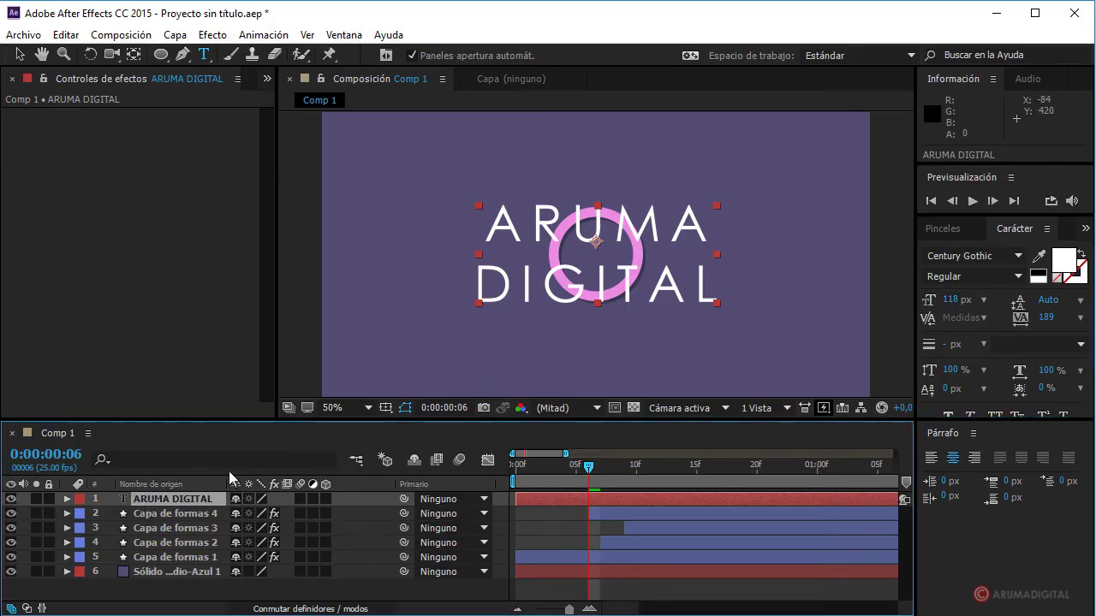
Step: Add an Escala animator to the ARUMA DIGITAL text and keyframe its 100% scale at frame 0
{"action": "left_click", "coordinate": [67, 499]}
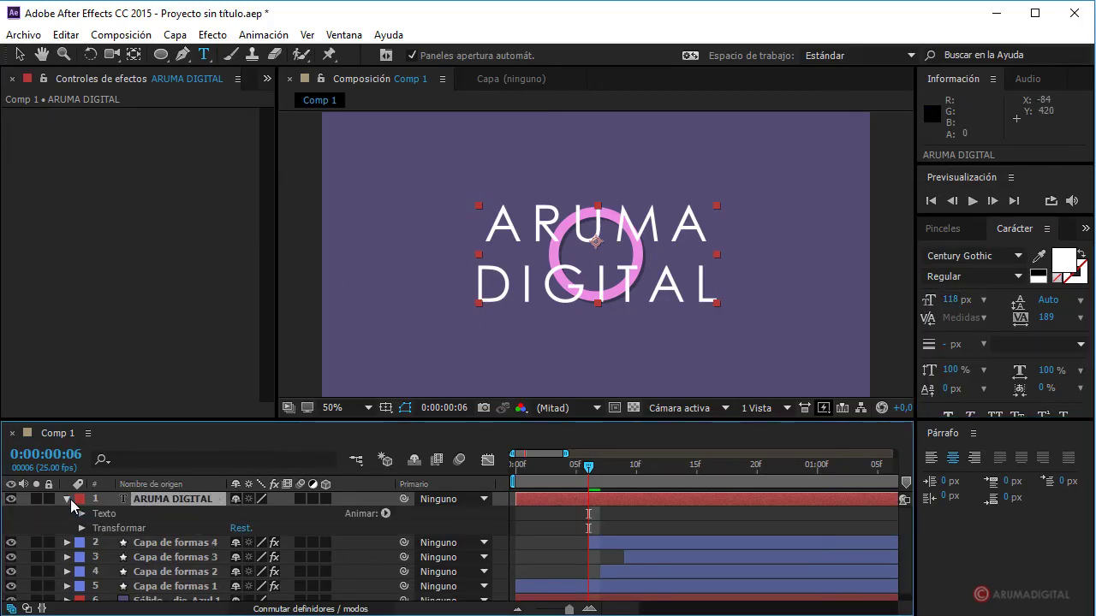
{"action": "left_click", "coordinate": [385, 514]}
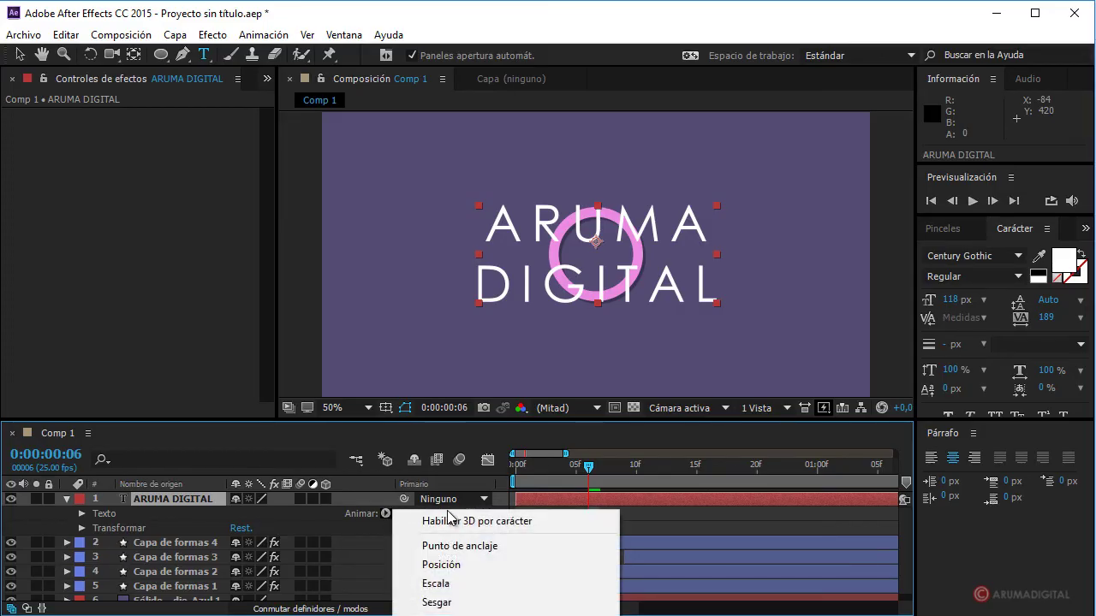
{"action": "left_click", "coordinate": [437, 584]}
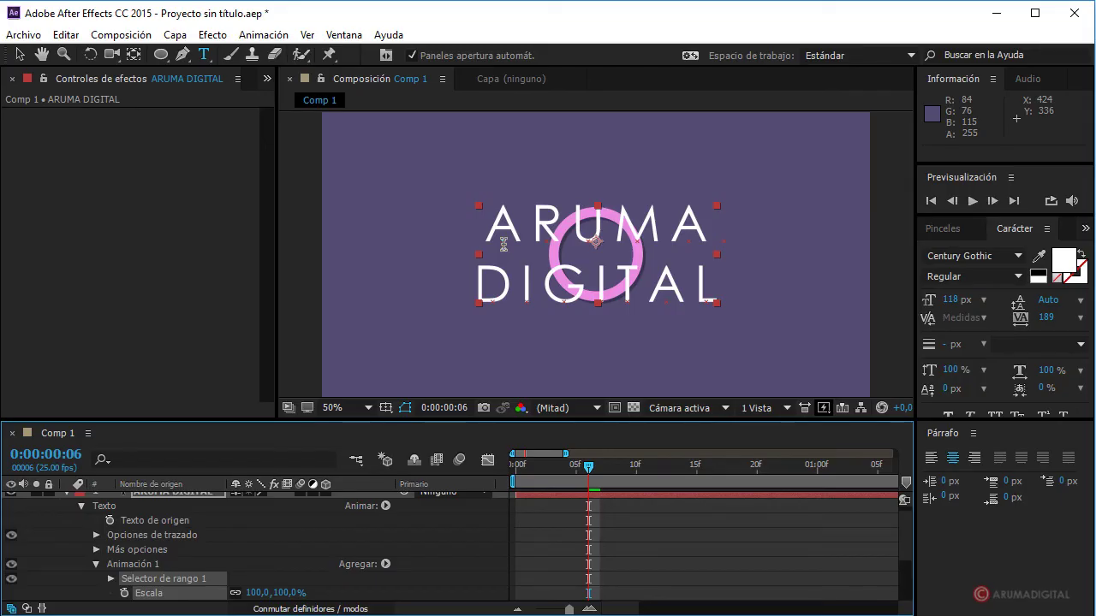
{"action": "scroll", "coordinate": [631, 517], "scroll_direction": "up", "scroll_amount": 1}
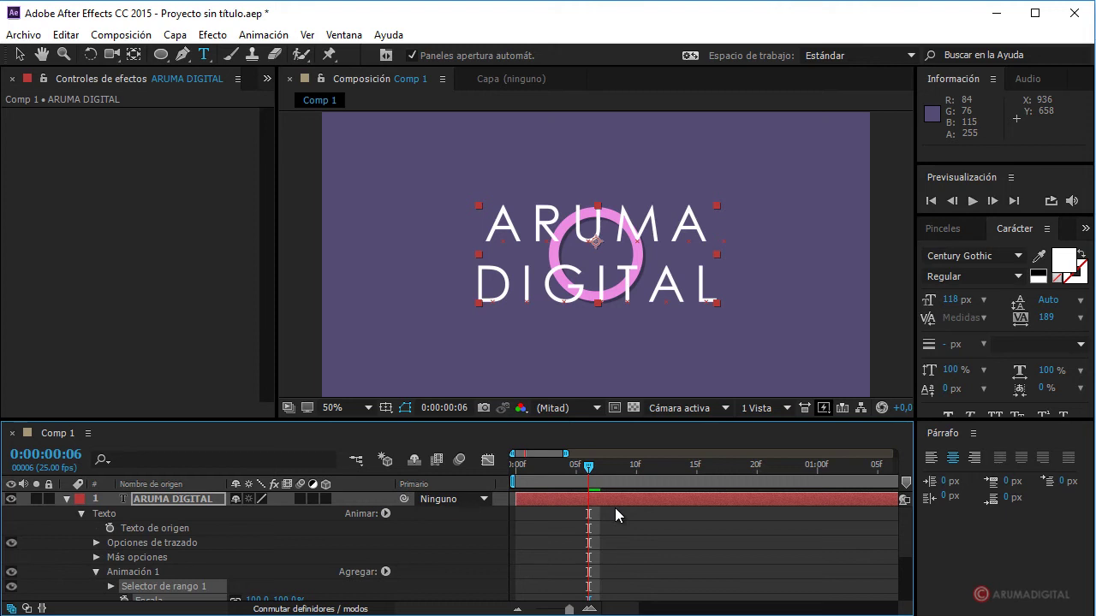
{"action": "scroll", "coordinate": [220, 585], "scroll_direction": "down", "scroll_amount": 3}
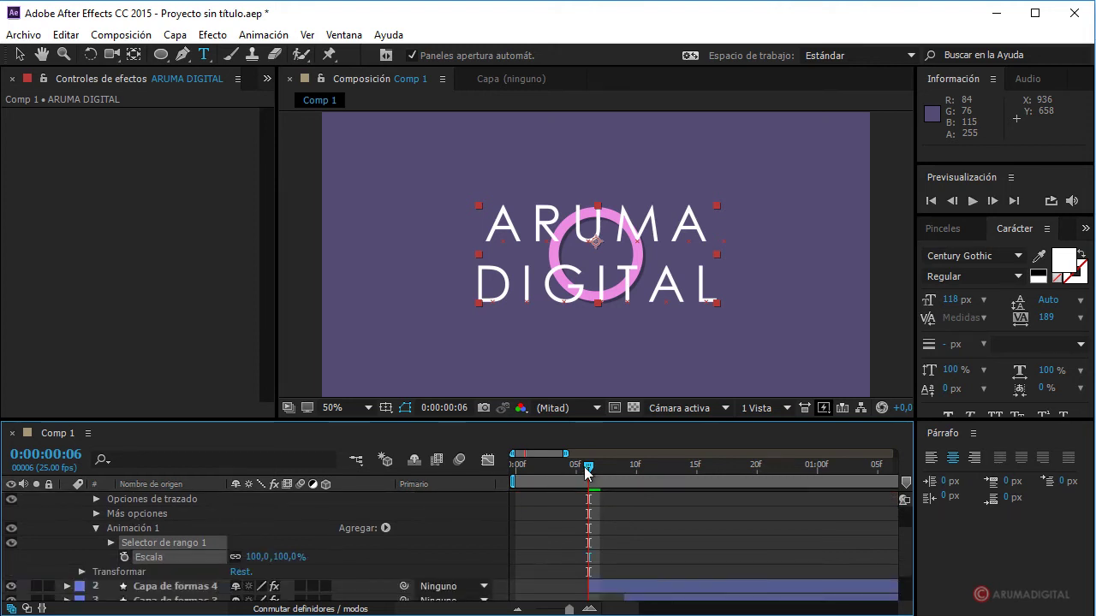
{"action": "left_click_drag", "start_coordinate": [587, 473], "coordinate": [519, 473]}
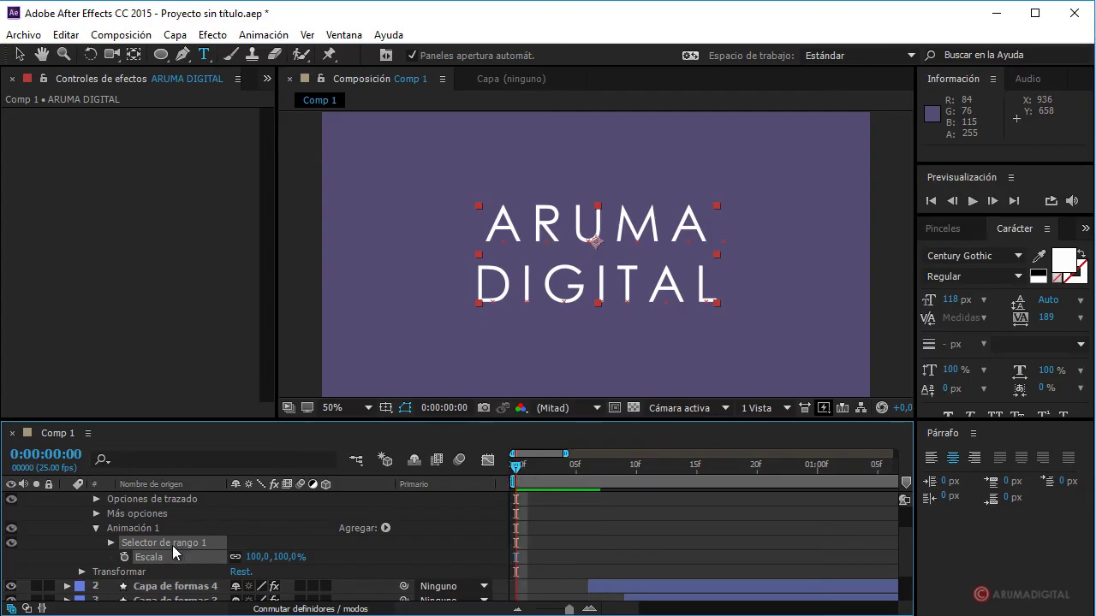
{"action": "left_click", "coordinate": [124, 557]}
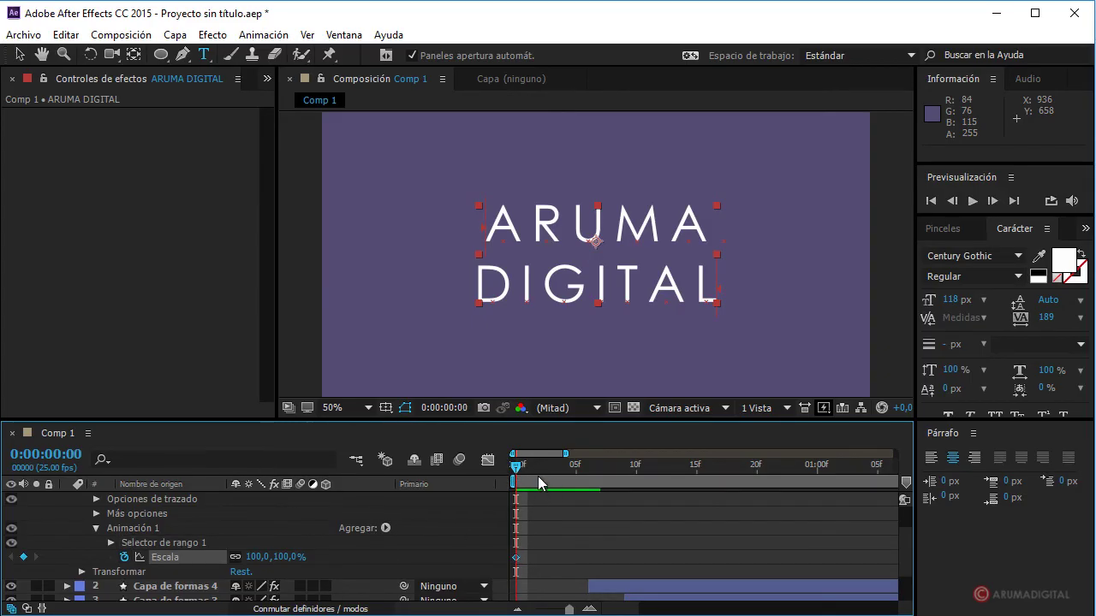
Step: Add text scale keyframes of about 180% at frame 10 and about 145% at frame 15
{"action": "left_click_drag", "start_coordinate": [516, 468], "coordinate": [635, 468]}
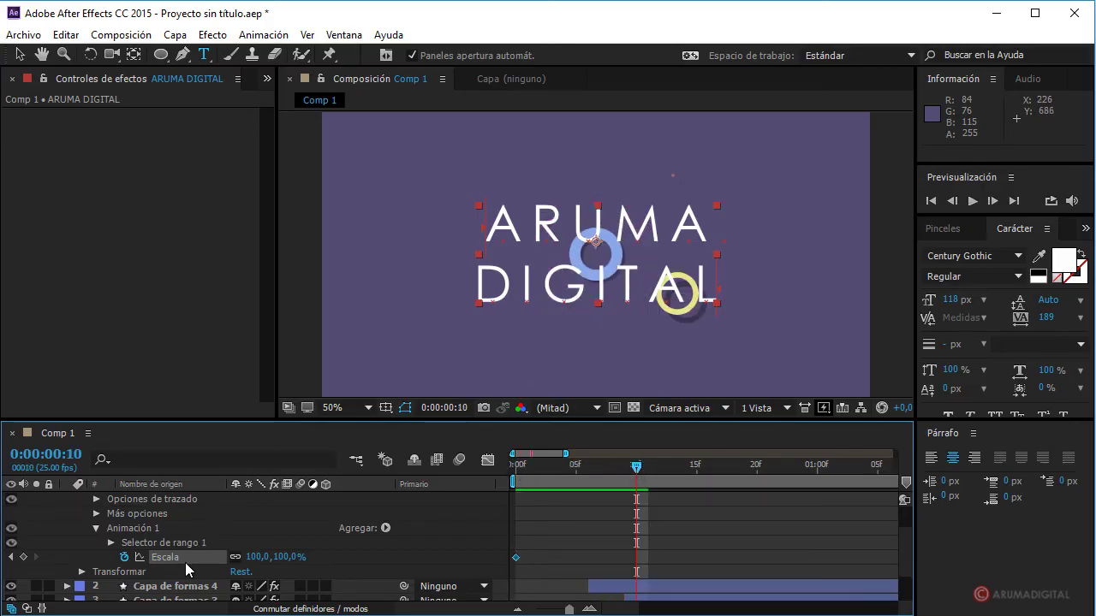
{"action": "left_click_drag", "start_coordinate": [264, 557], "coordinate": [327, 556]}
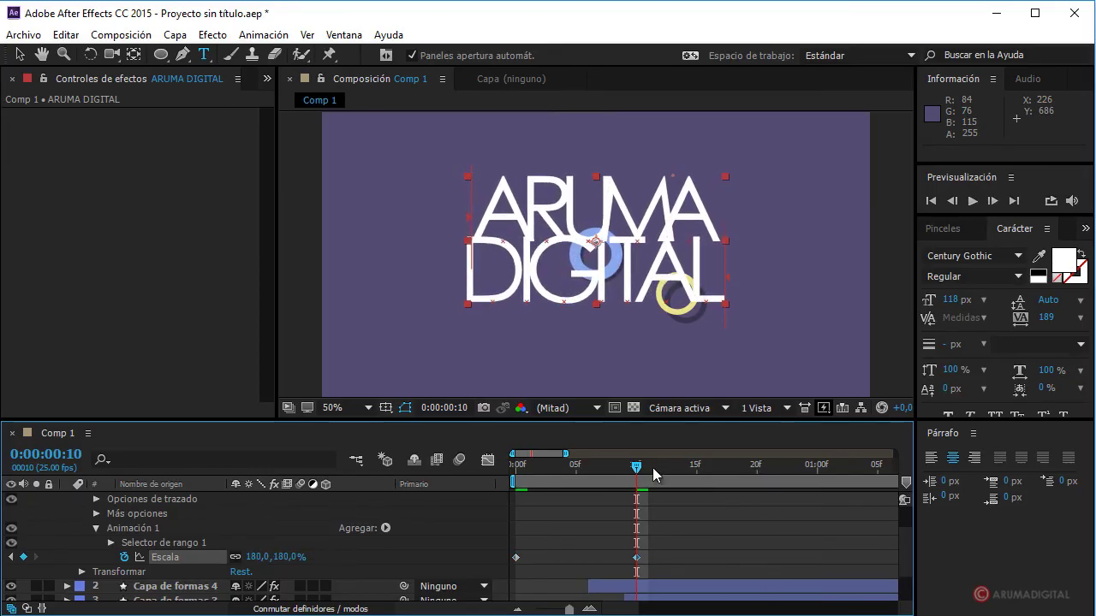
{"action": "left_click_drag", "start_coordinate": [638, 470], "coordinate": [696, 469]}
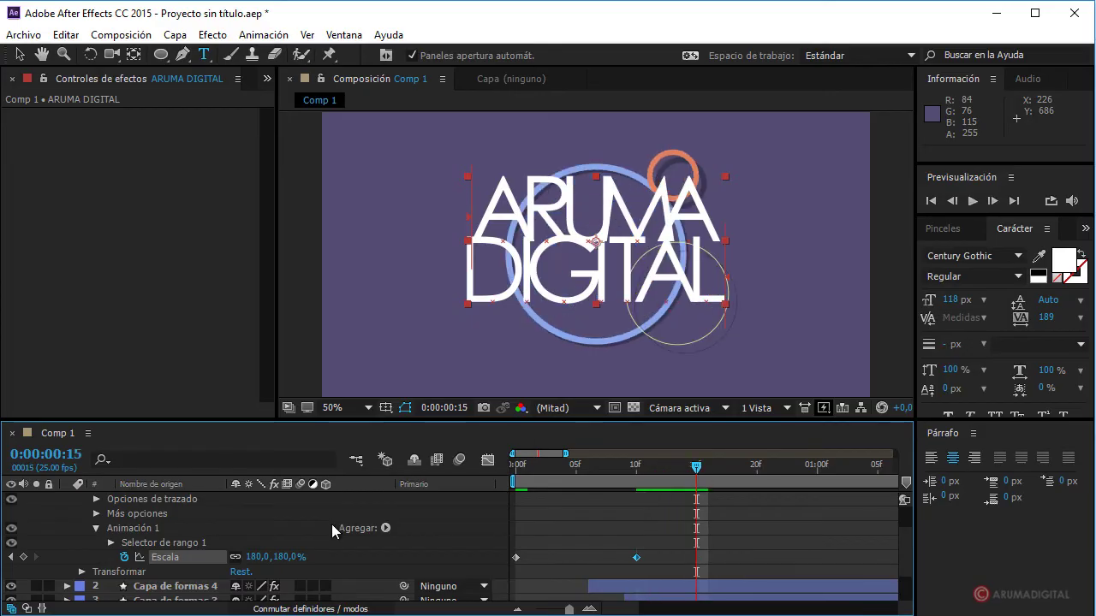
{"action": "left_click_drag", "start_coordinate": [252, 560], "coordinate": [227, 561]}
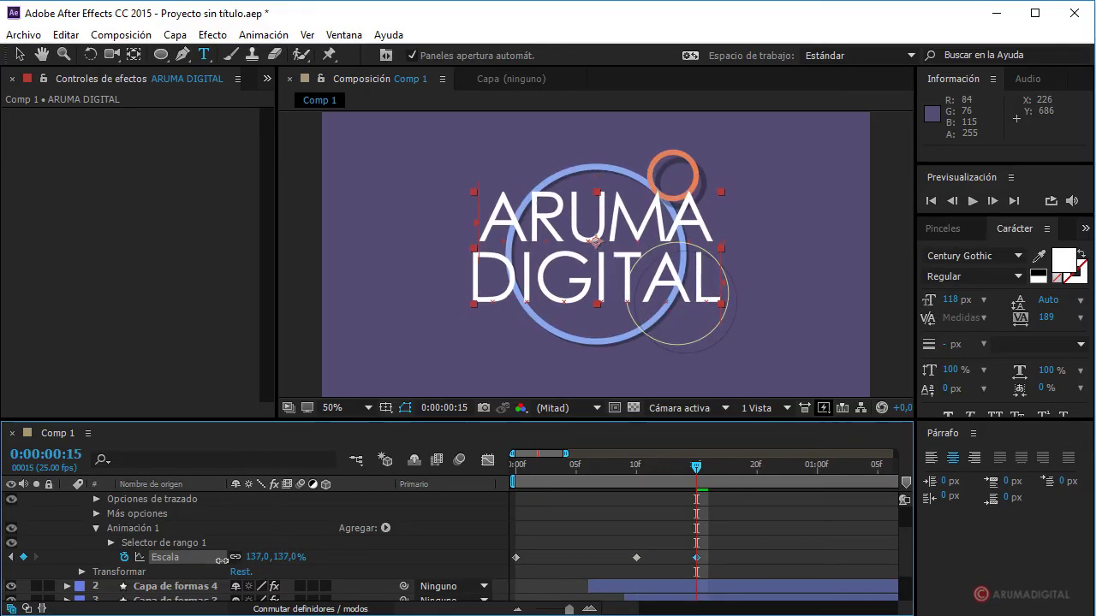
{"action": "left_click_drag", "start_coordinate": [227, 561], "coordinate": [589, 286]}
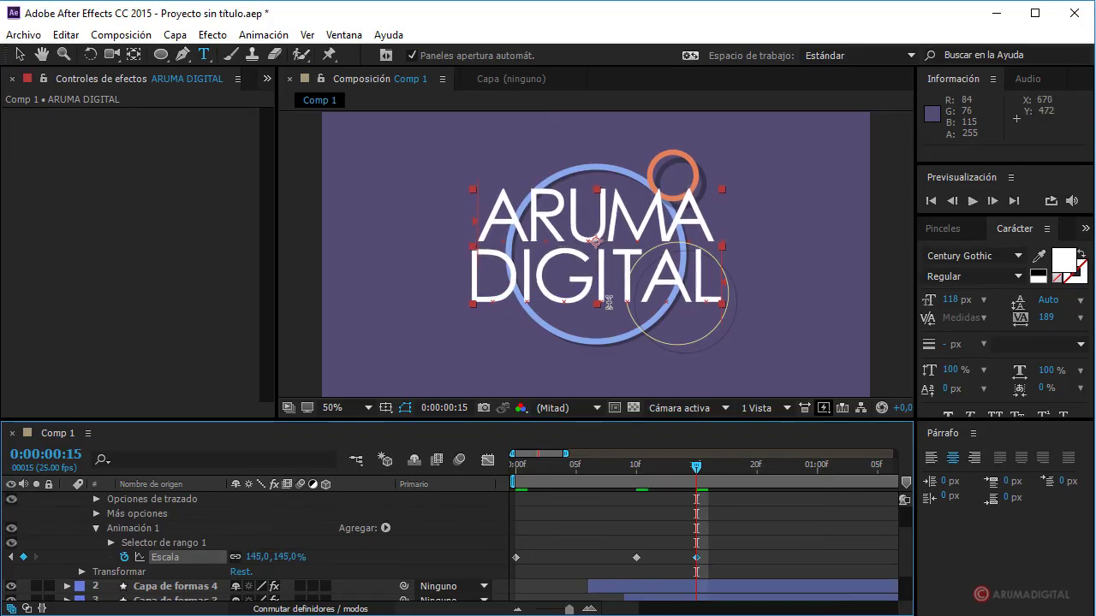
Step: Set the frame-0 scale keyframe to 0% and preview the text scaling in
{"action": "left_click_drag", "start_coordinate": [694, 466], "coordinate": [488, 478]}
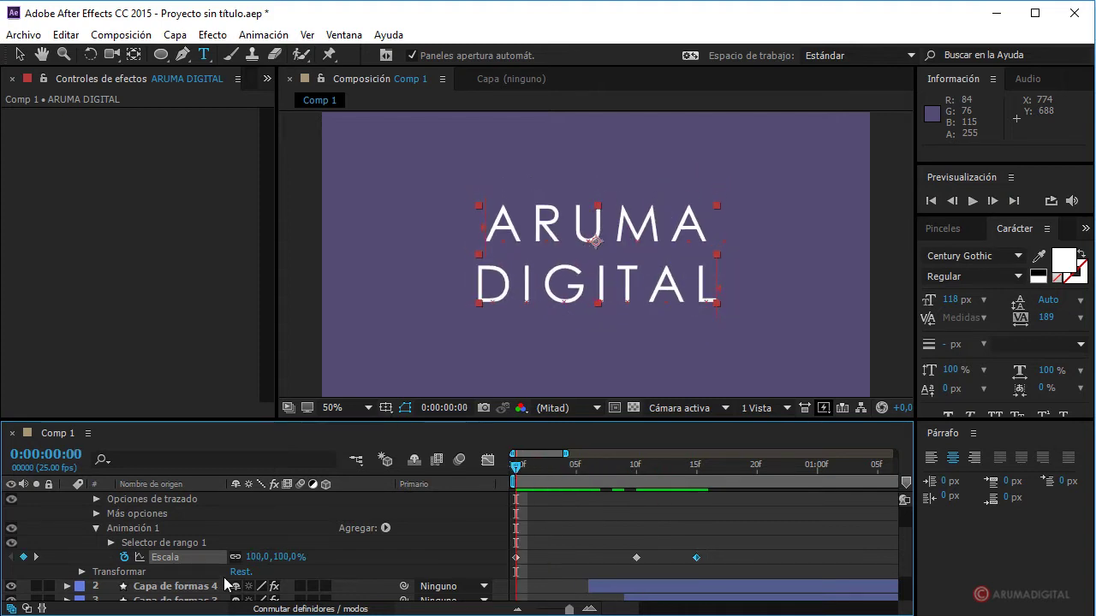
{"action": "left_click", "coordinate": [254, 556]}
{"action": "type", "text": "0"}
{"action": "key", "text": "Return"}
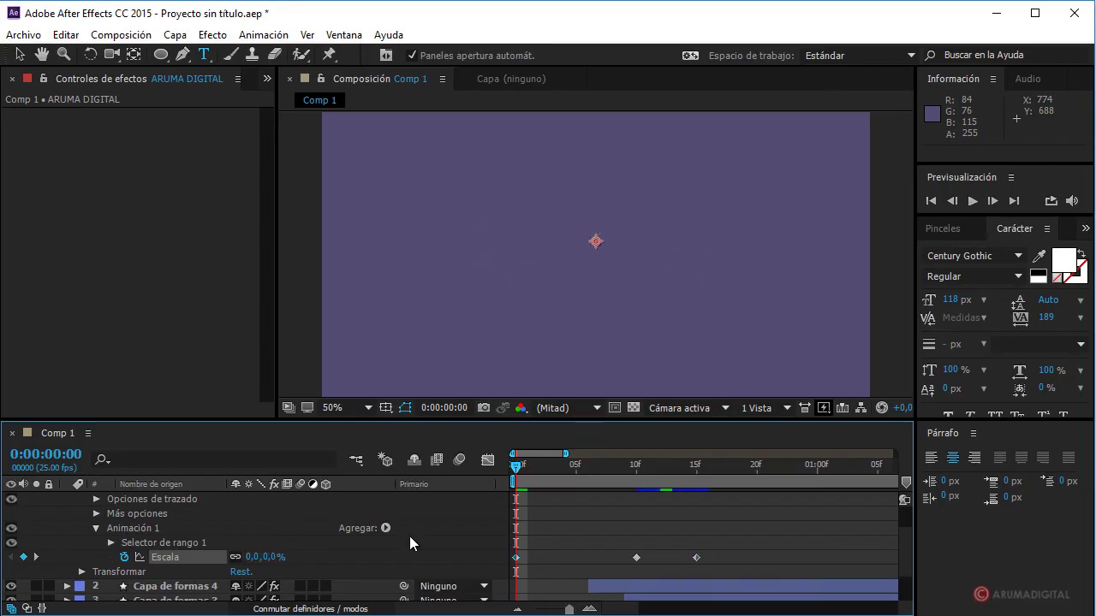
{"action": "mouse_move", "coordinate": [542, 467]}
{"action": "left_mouse_down"}
{"action": "mouse_move", "coordinate": [703, 485]}
{"action": "mouse_move", "coordinate": [528, 486]}
{"action": "left_mouse_up"}
Step: Apply Desacelerac./Acelerac. suave easing to all the scale keyframes and preview
{"action": "left_click_drag", "start_coordinate": [722, 549], "coordinate": [515, 560]}
{"action": "left_click", "coordinate": [263, 35]}
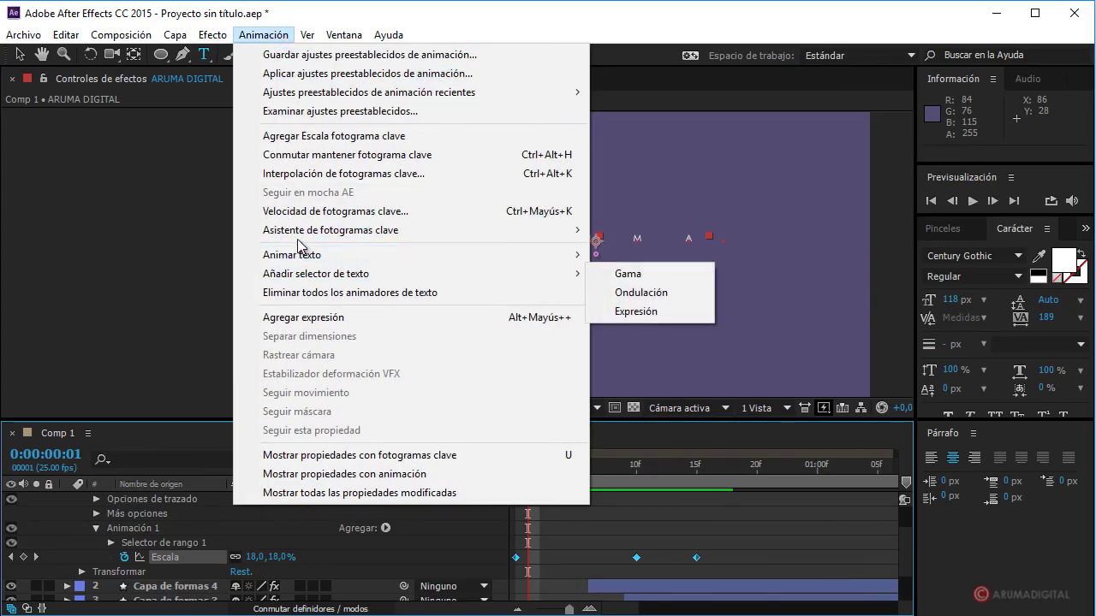
{"action": "mouse_move", "coordinate": [357, 238]}
{"action": "left_click", "coordinate": [660, 305]}
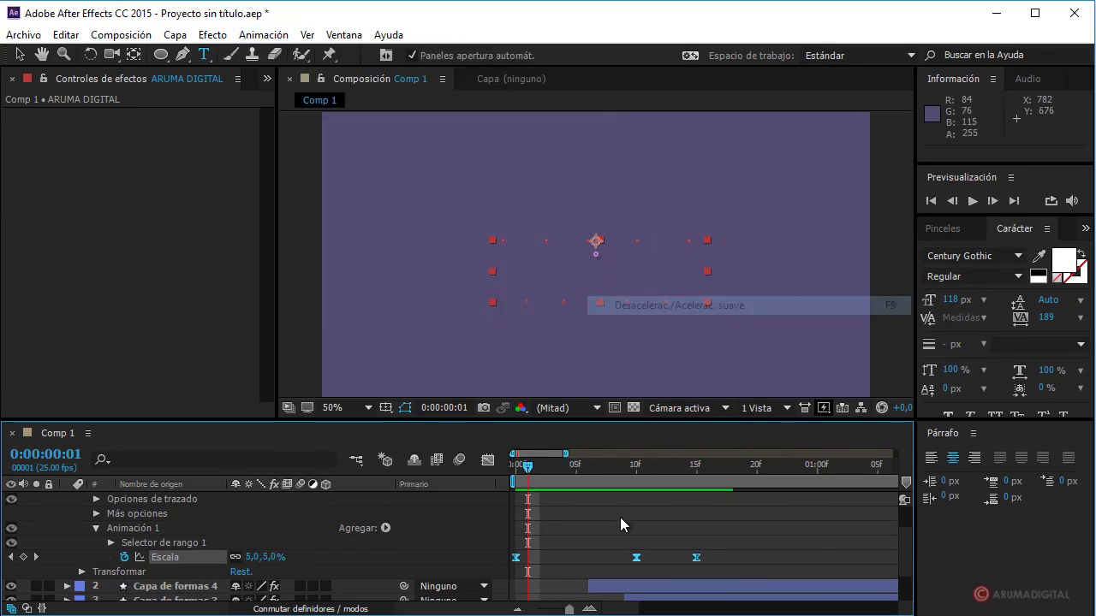
{"action": "mouse_move", "coordinate": [536, 469]}
{"action": "left_mouse_down"}
{"action": "mouse_move", "coordinate": [732, 469]}
{"action": "mouse_move", "coordinate": [511, 474]}
{"action": "mouse_move", "coordinate": [698, 477]}
{"action": "mouse_move", "coordinate": [672, 482]}
{"action": "left_mouse_up"}
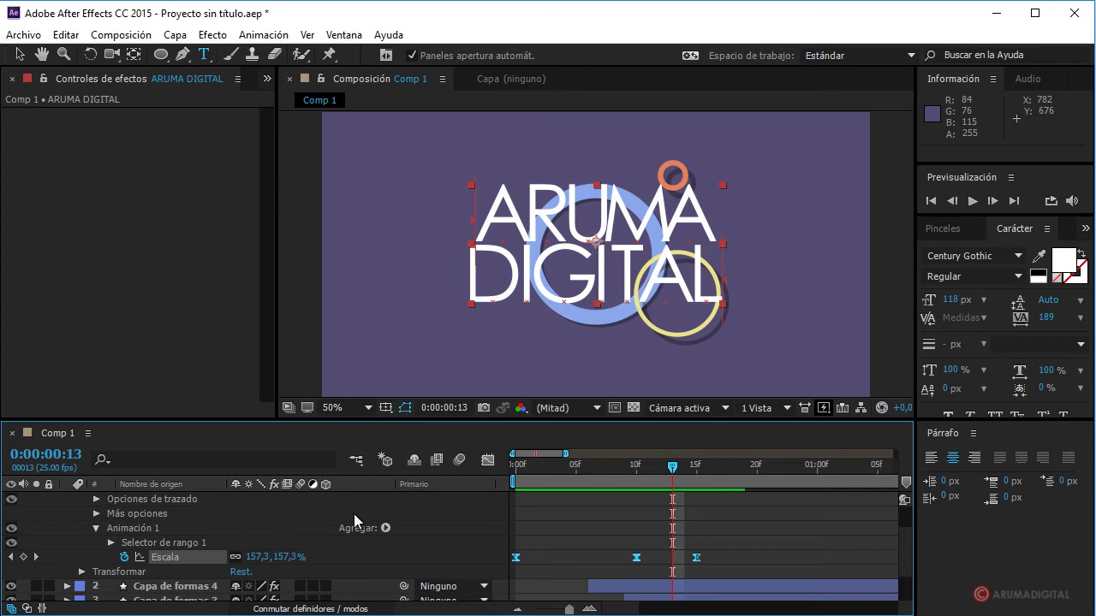
{"action": "scroll", "coordinate": [354, 519], "scroll_direction": "up", "scroll_amount": 2}
Step: Apply the Sombra paralela effect from Effects & Presets to the ARUMA DIGITAL text
{"action": "left_click", "coordinate": [67, 500]}
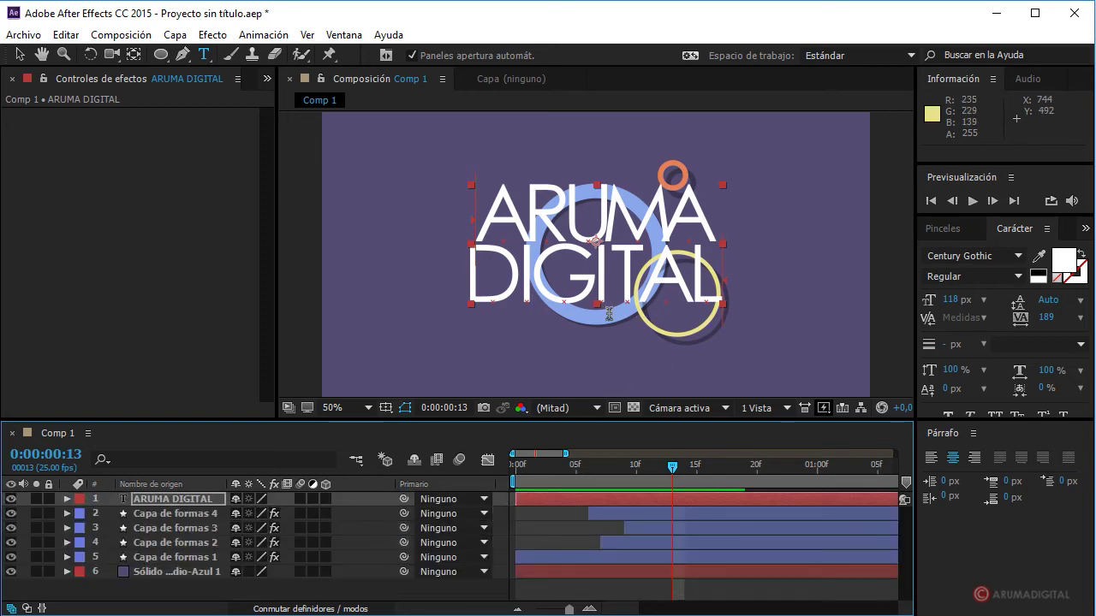
{"action": "left_click_drag", "start_coordinate": [673, 470], "coordinate": [613, 471]}
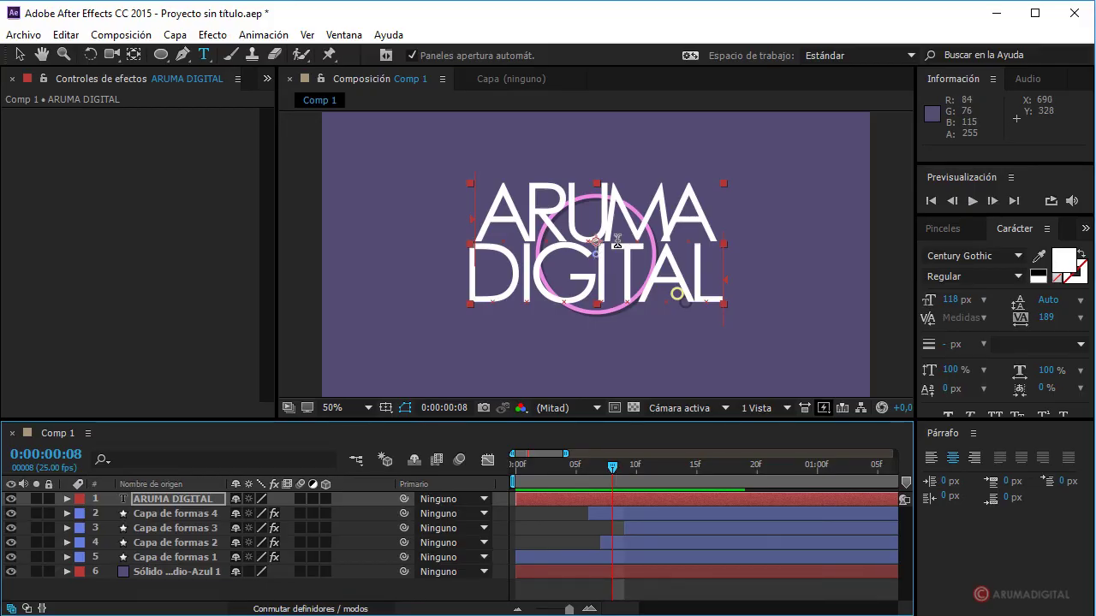
{"action": "left_click", "coordinate": [1086, 228]}
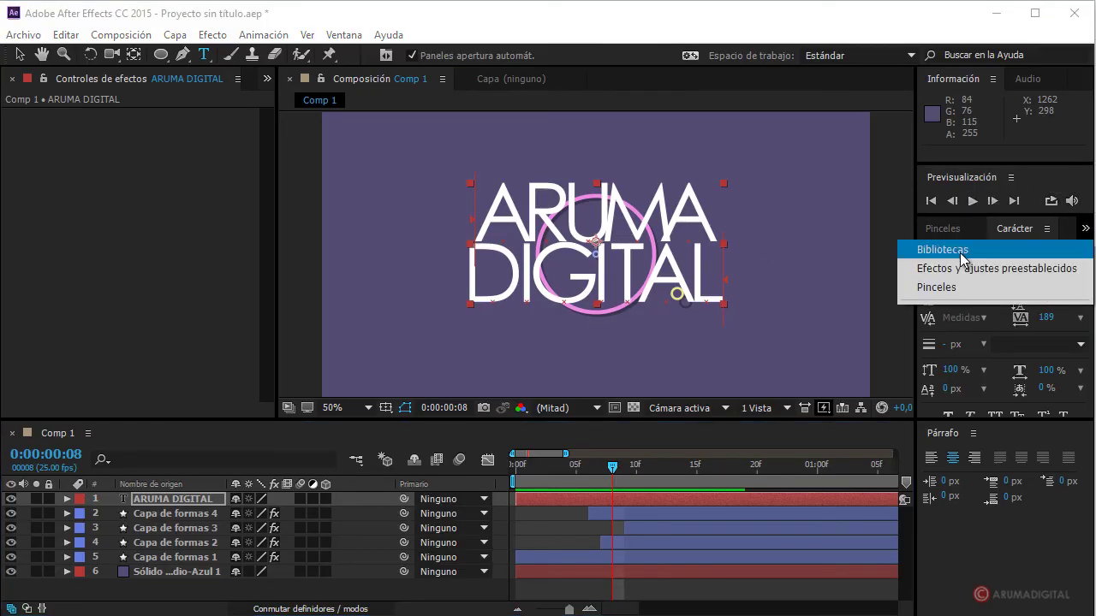
{"action": "left_click", "coordinate": [993, 266]}
{"action": "left_click_drag", "start_coordinate": [997, 380], "coordinate": [178, 503]}
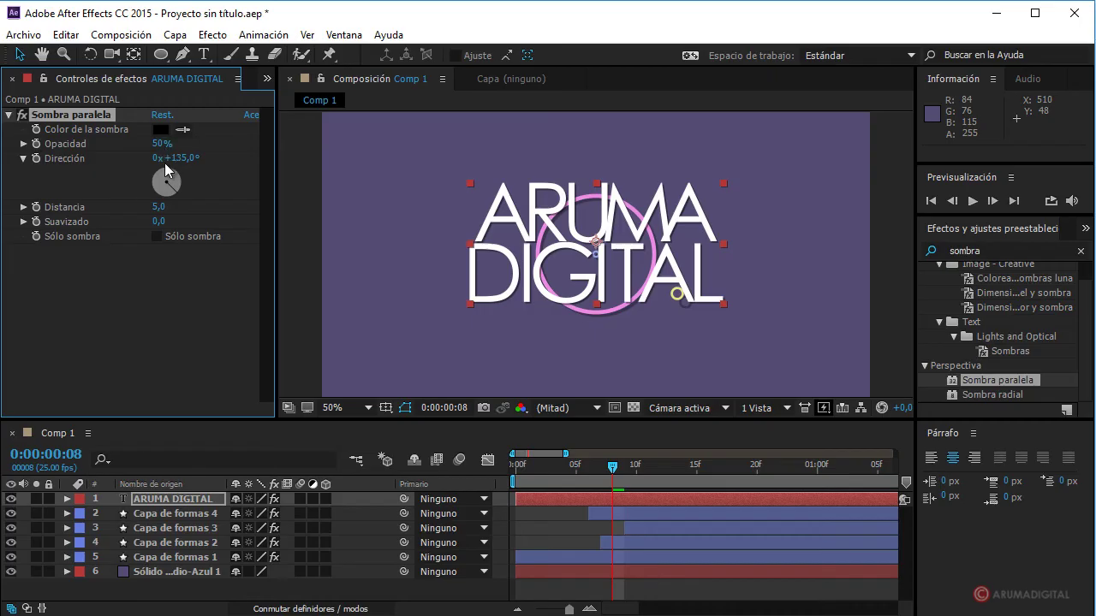
Step: Set the drop shadow's distance to 32 and opacity to 18%
{"action": "left_click_drag", "start_coordinate": [161, 207], "coordinate": [184, 208]}
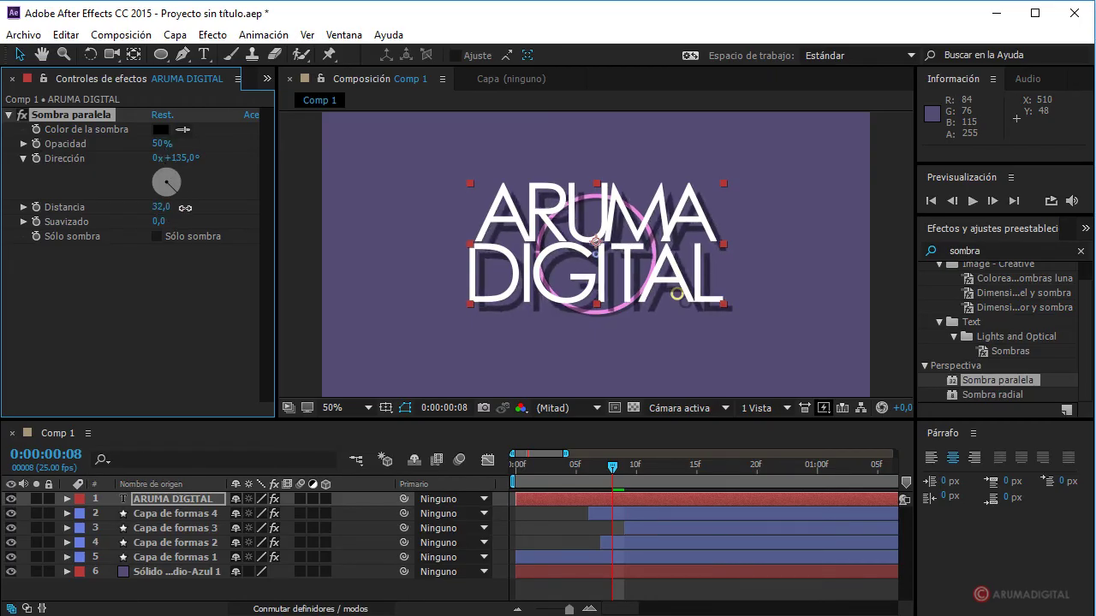
{"action": "left_click_drag", "start_coordinate": [160, 143], "coordinate": [110, 145]}
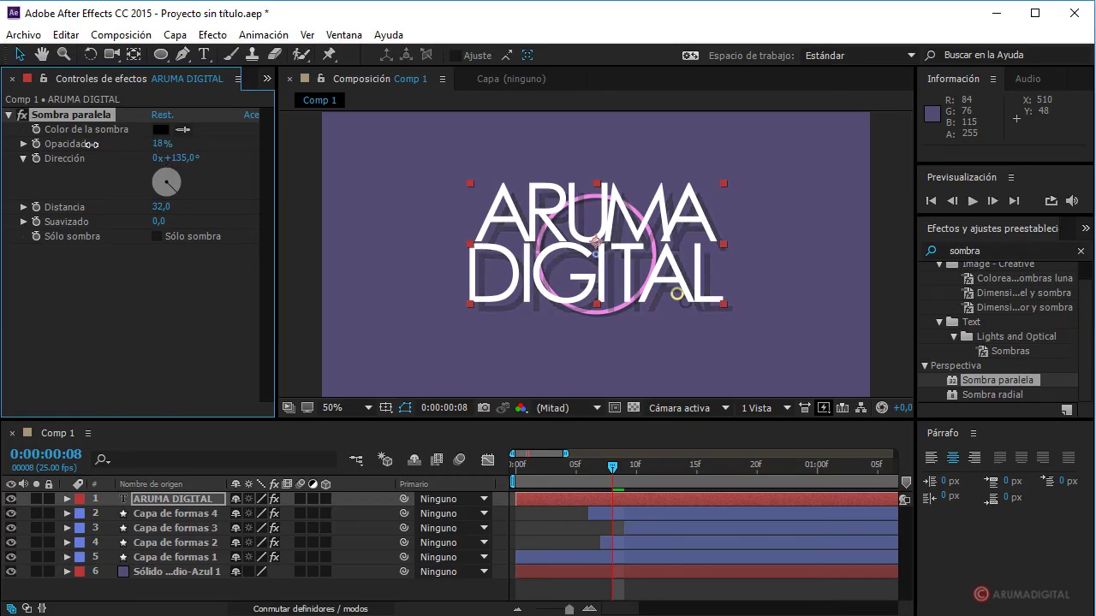
{"action": "mouse_move", "coordinate": [604, 468]}
{"action": "left_mouse_down"}
{"action": "mouse_move", "coordinate": [559, 461]}
{"action": "mouse_move", "coordinate": [636, 467]}
{"action": "mouse_move", "coordinate": [538, 462]}
{"action": "left_mouse_up"}
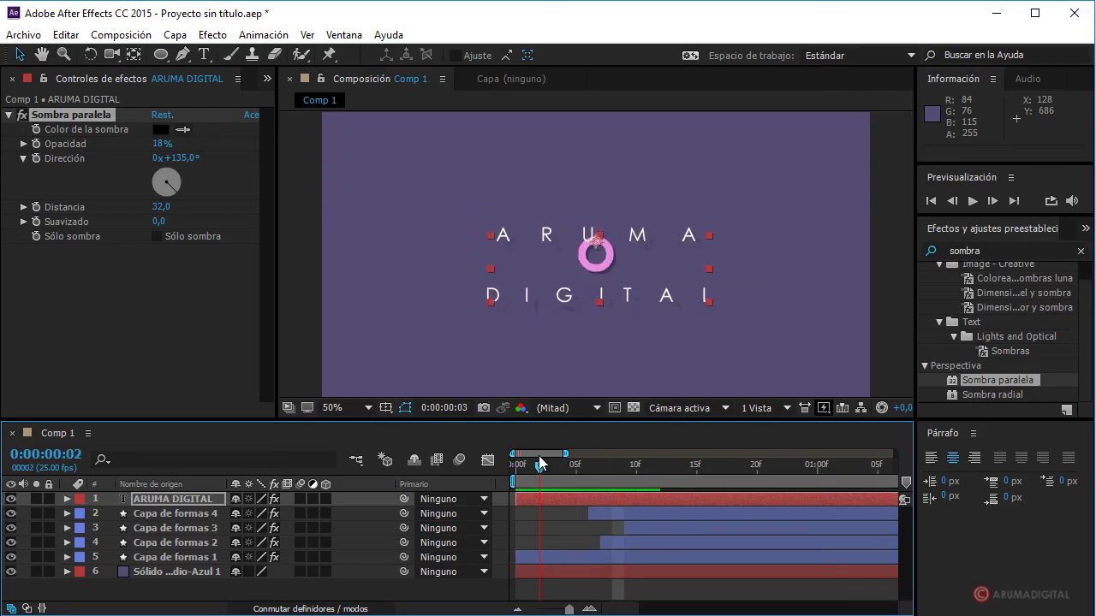
Step: Delay the ARUMA DIGITAL text layer to start around frame 10, scrubbing to check the timing
{"action": "mouse_move", "coordinate": [526, 501]}
{"action": "left_mouse_down"}
{"action": "mouse_move", "coordinate": [554, 499]}
{"action": "mouse_move", "coordinate": [598, 468]}
{"action": "mouse_move", "coordinate": [563, 469]}
{"action": "left_mouse_up"}
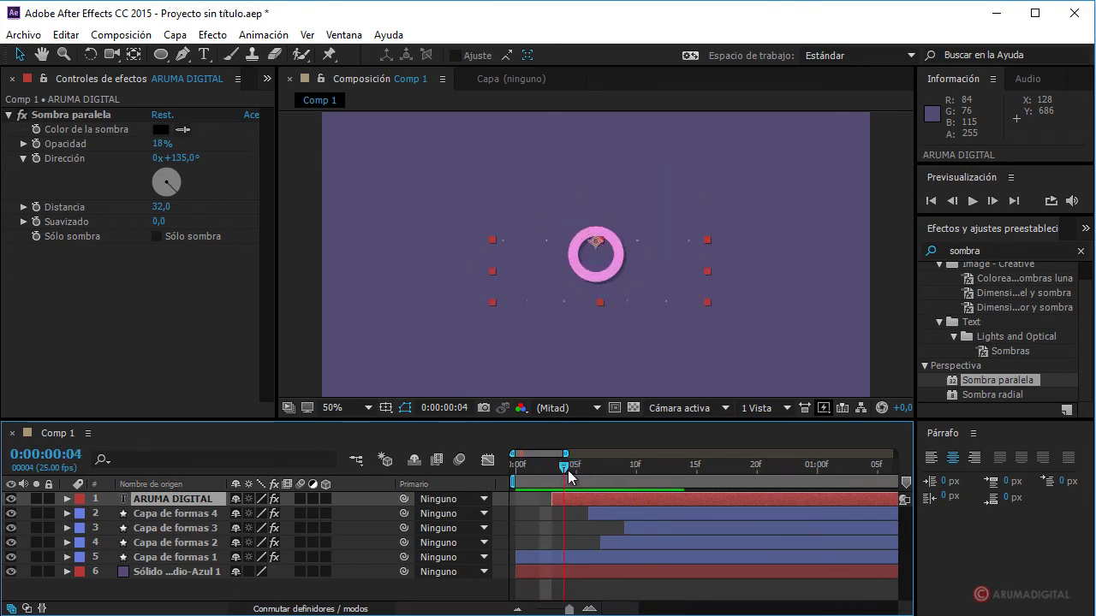
{"action": "left_click_drag", "start_coordinate": [597, 500], "coordinate": [651, 501]}
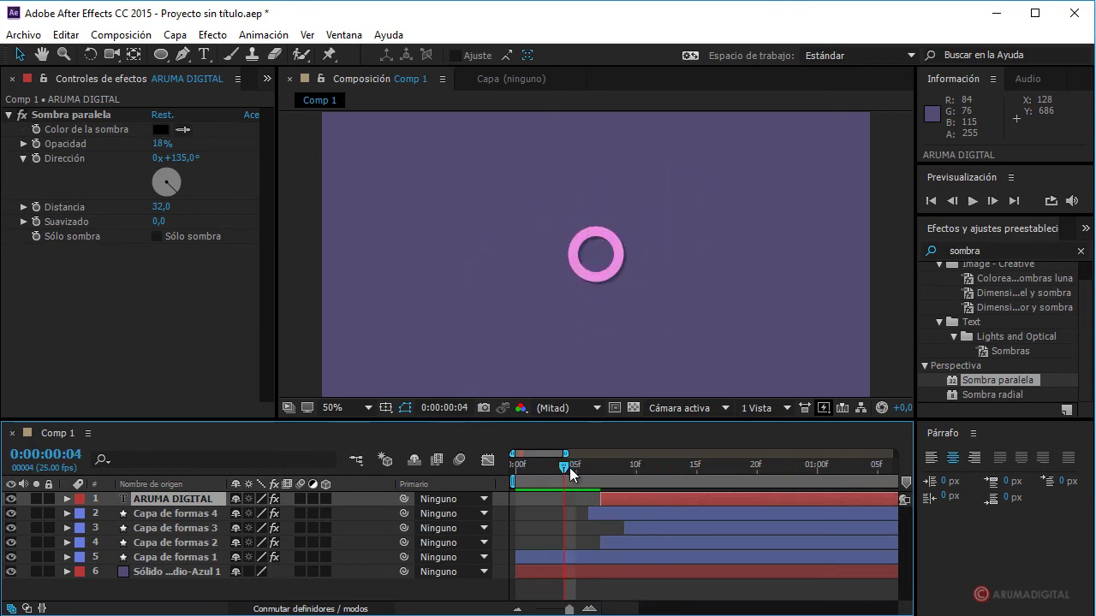
{"action": "mouse_move", "coordinate": [569, 467]}
{"action": "left_mouse_down"}
{"action": "mouse_move", "coordinate": [705, 484]}
{"action": "mouse_move", "coordinate": [621, 499]}
{"action": "mouse_move", "coordinate": [654, 497]}
{"action": "left_mouse_up"}
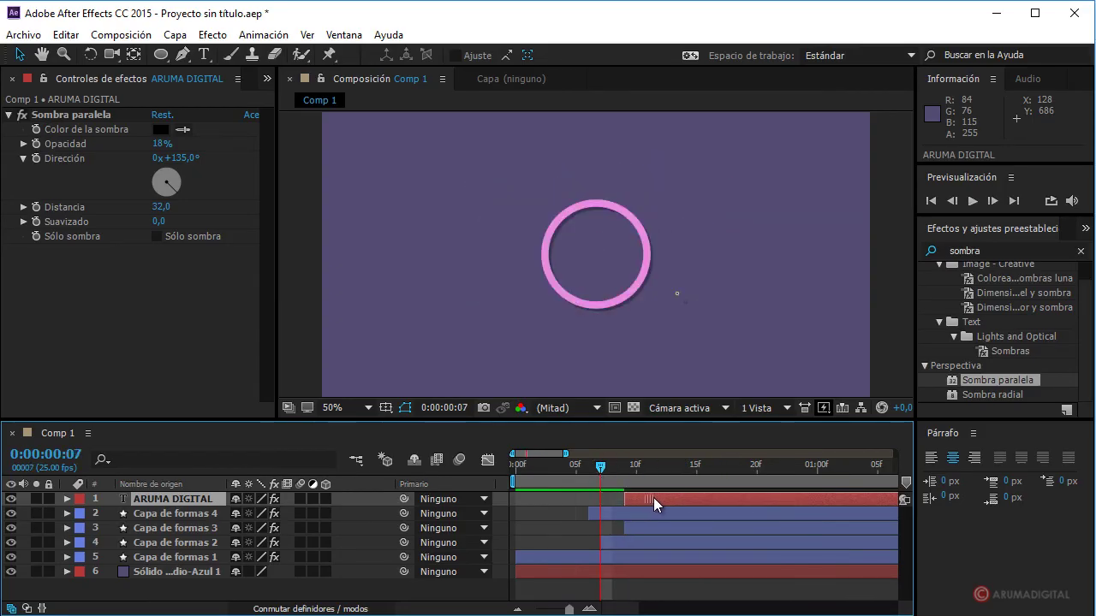
{"action": "mouse_move", "coordinate": [602, 468]}
{"action": "left_mouse_down"}
{"action": "mouse_move", "coordinate": [664, 468]}
{"action": "mouse_move", "coordinate": [583, 466]}
{"action": "mouse_move", "coordinate": [687, 469]}
{"action": "mouse_move", "coordinate": [642, 471]}
{"action": "left_mouse_up"}
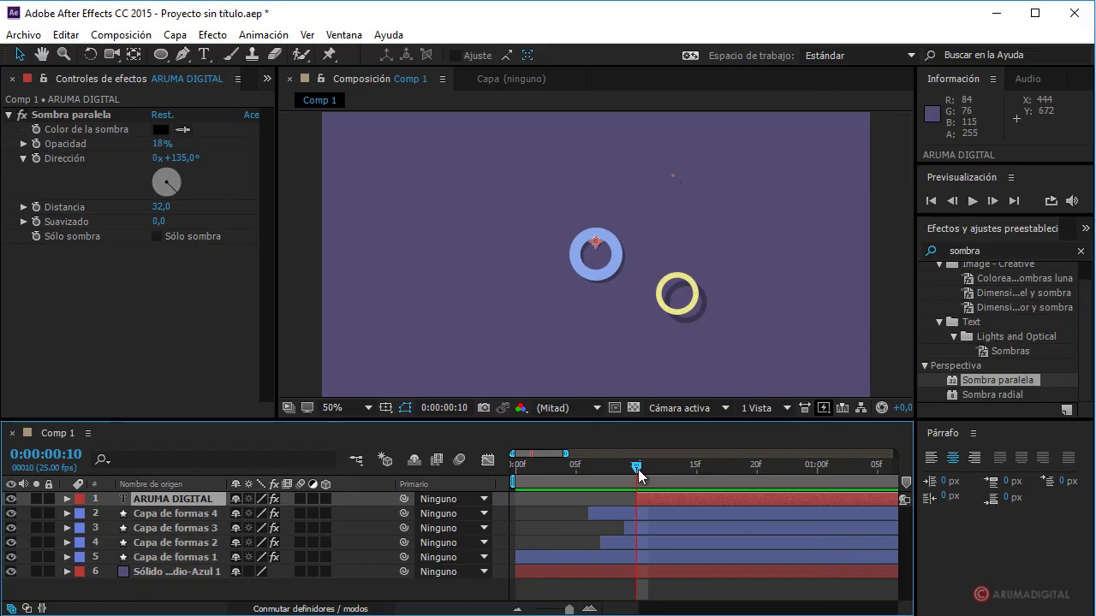
{"action": "mouse_move", "coordinate": [638, 469]}
{"action": "left_mouse_down"}
{"action": "mouse_move", "coordinate": [719, 474]}
{"action": "mouse_move", "coordinate": [672, 481]}
{"action": "left_mouse_up"}
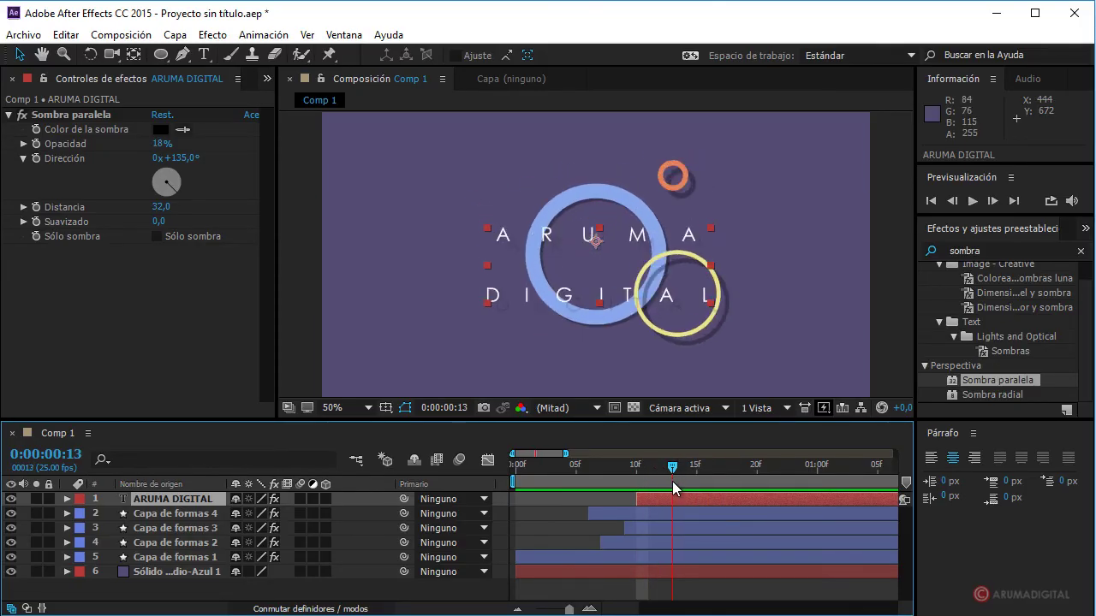
{"action": "left_click_drag", "start_coordinate": [672, 481], "coordinate": [708, 481]}
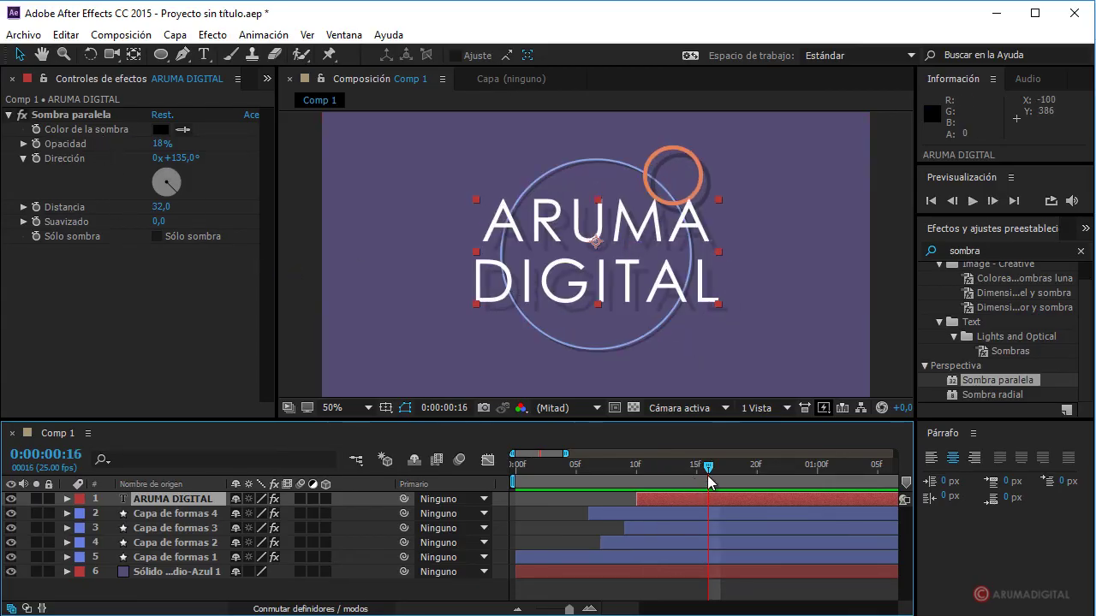
{"action": "left_click_drag", "start_coordinate": [709, 470], "coordinate": [636, 471]}
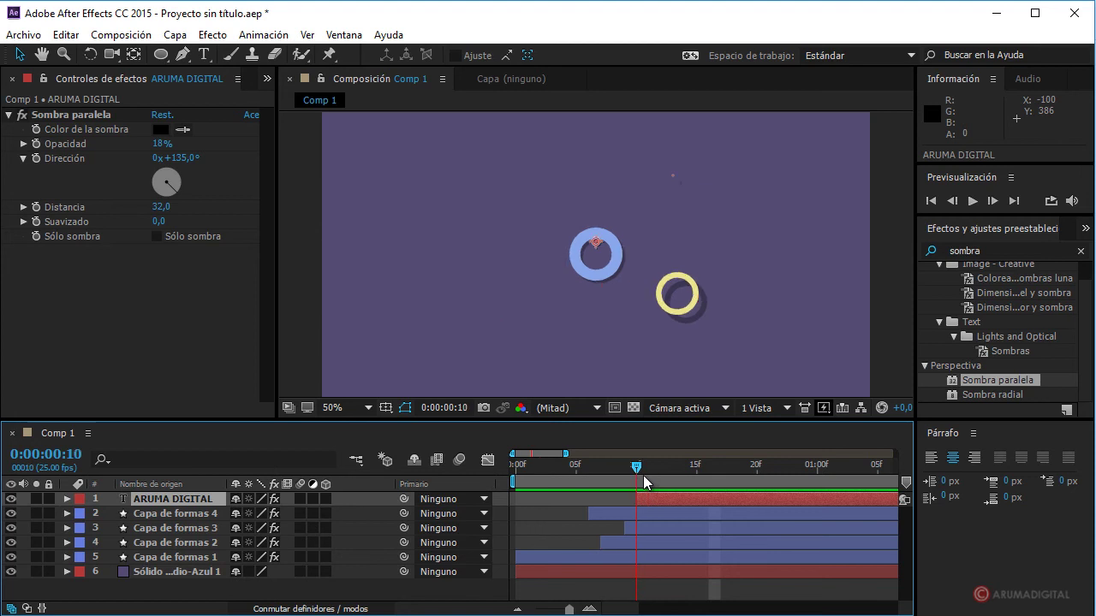
Step: Keyframe the Distancia drop shadow value: 0 at frame 10, 48 at frame 20, 28 at 1:00
{"action": "left_click", "coordinate": [37, 208]}
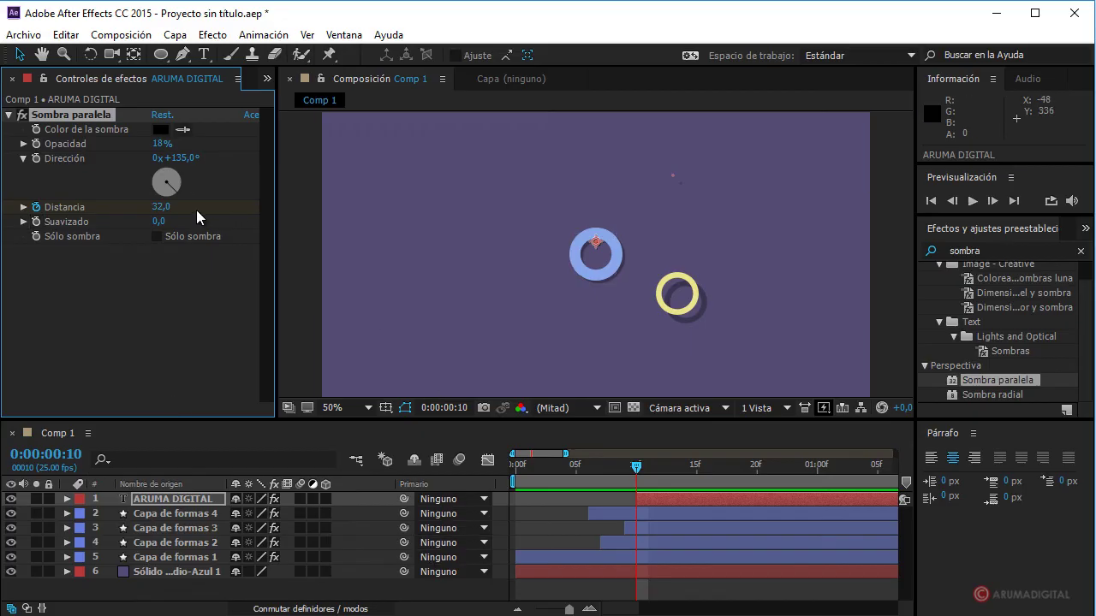
{"action": "left_click", "coordinate": [160, 208]}
{"action": "type", "text": "0"}
{"action": "key", "text": "Return"}
{"action": "left_click_drag", "start_coordinate": [639, 467], "coordinate": [761, 470]}
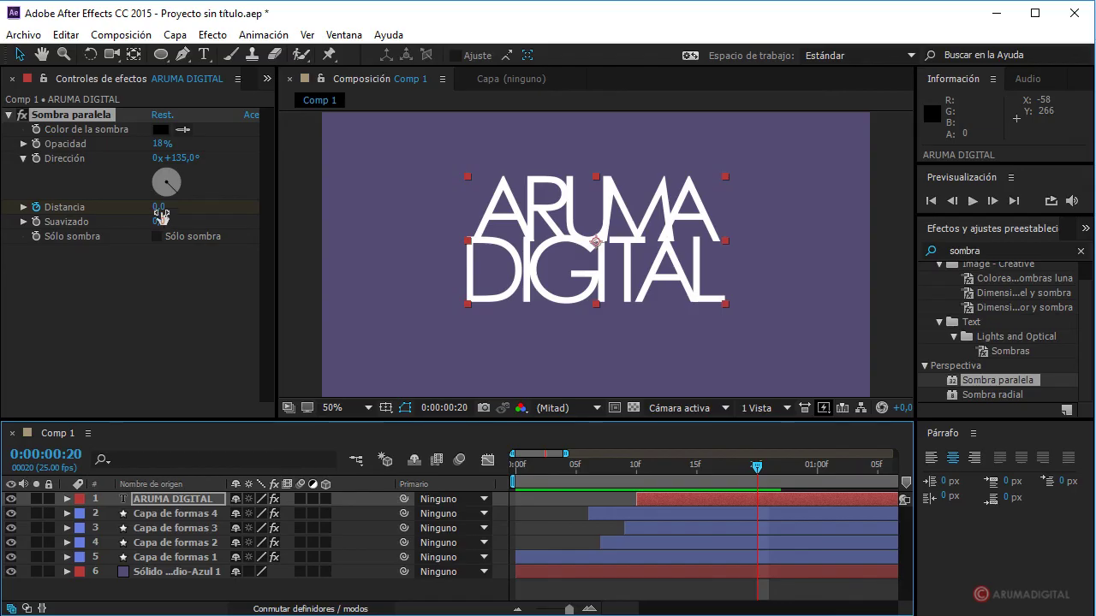
{"action": "left_click_drag", "start_coordinate": [158, 208], "coordinate": [200, 210]}
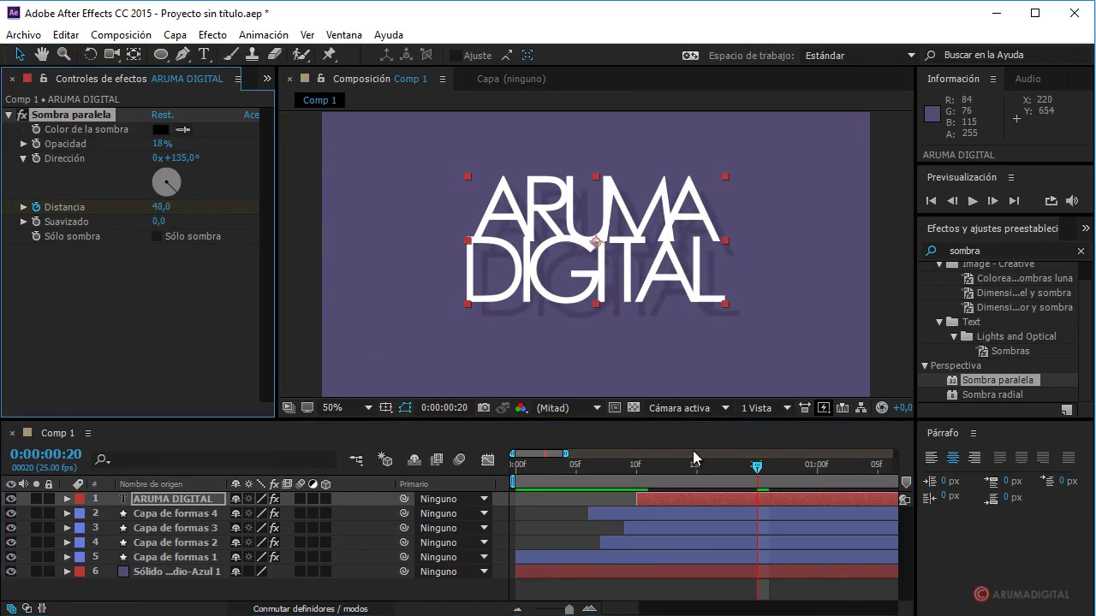
{"action": "mouse_move", "coordinate": [760, 476]}
{"action": "left_mouse_down"}
{"action": "mouse_move", "coordinate": [833, 478]}
{"action": "mouse_move", "coordinate": [818, 477]}
{"action": "left_mouse_up"}
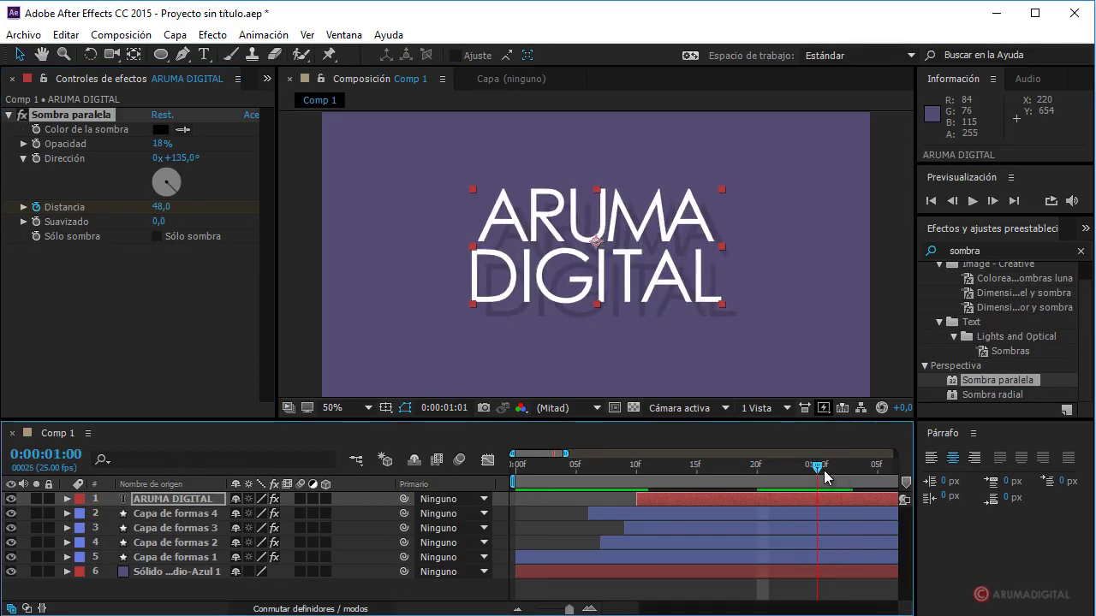
{"action": "left_click_drag", "start_coordinate": [165, 206], "coordinate": [147, 209]}
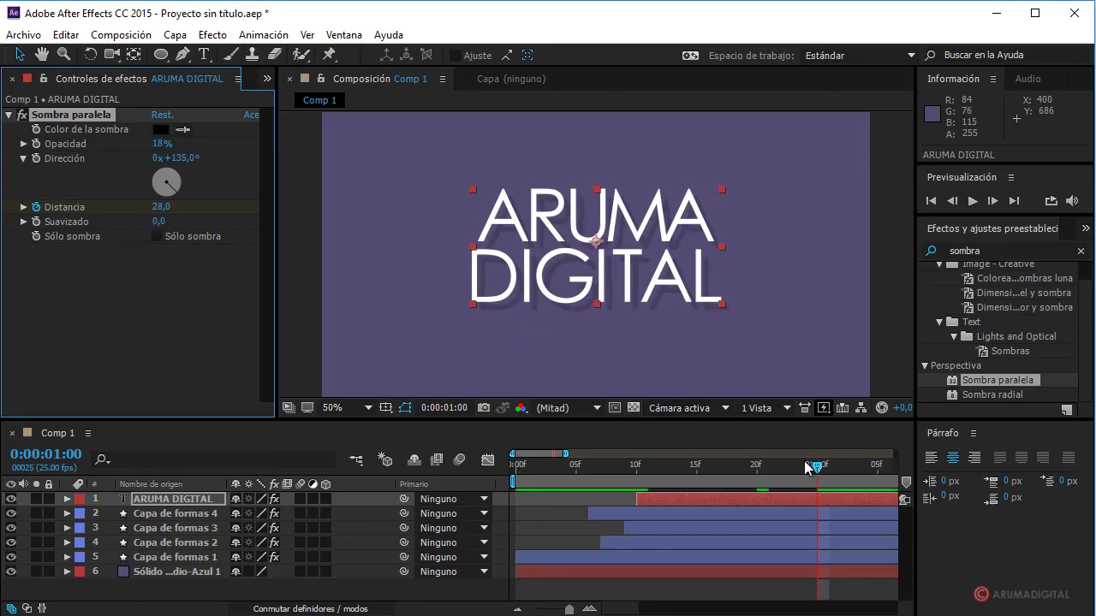
Step: Preview the shadow animation from the start, then return the time to around frame 20
{"action": "left_click_drag", "start_coordinate": [709, 466], "coordinate": [514, 470]}
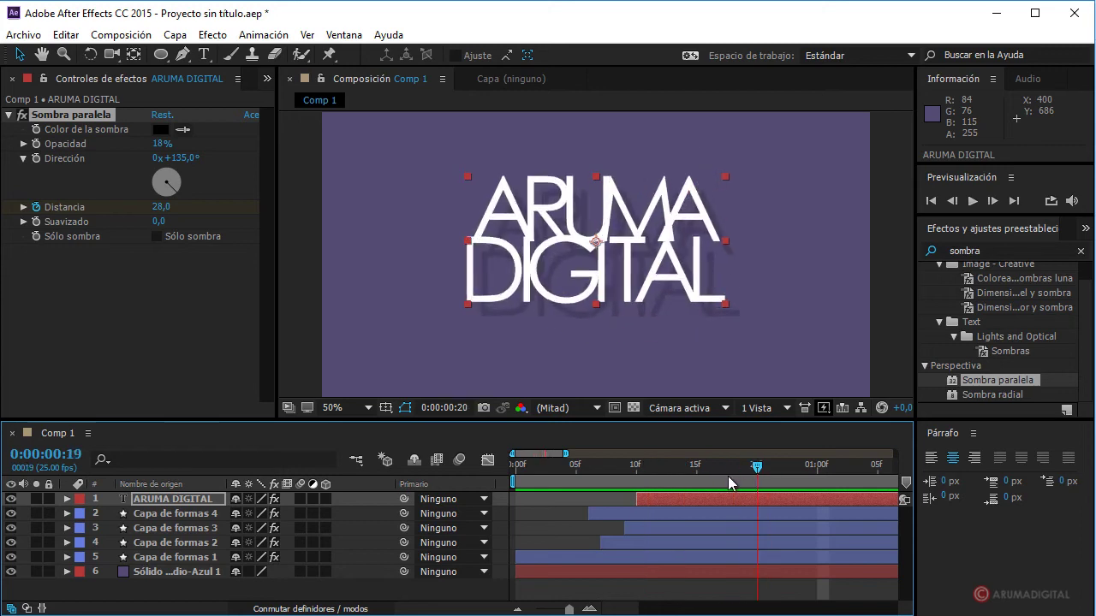
{"action": "left_click", "coordinate": [972, 202]}
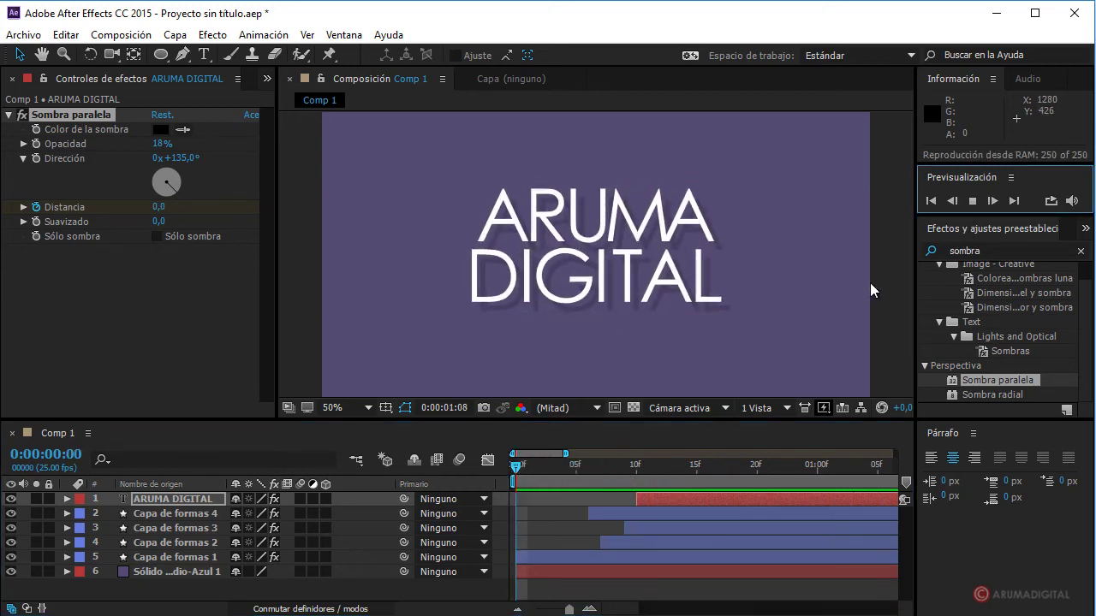
{"action": "left_click", "coordinate": [975, 201]}
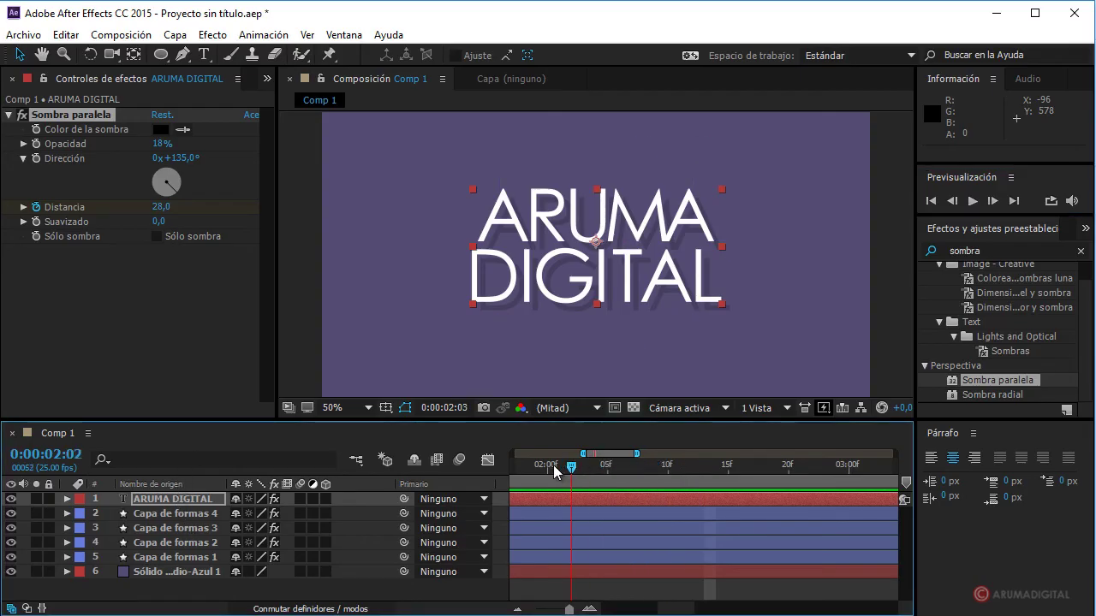
{"action": "left_click_drag", "start_coordinate": [552, 471], "coordinate": [762, 483]}
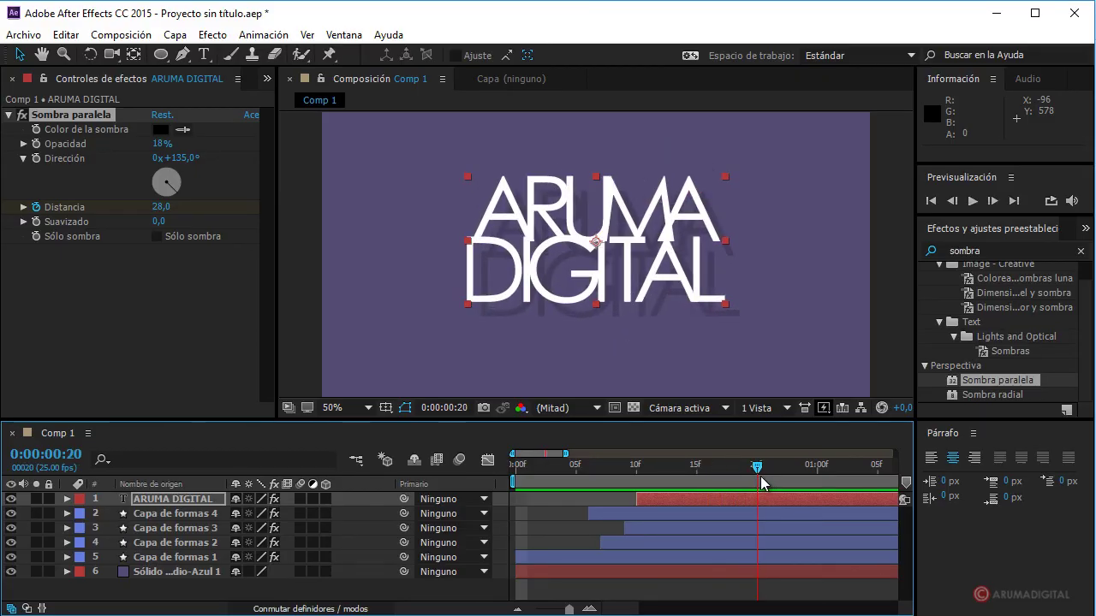
{"action": "left_click", "coordinate": [190, 517]}
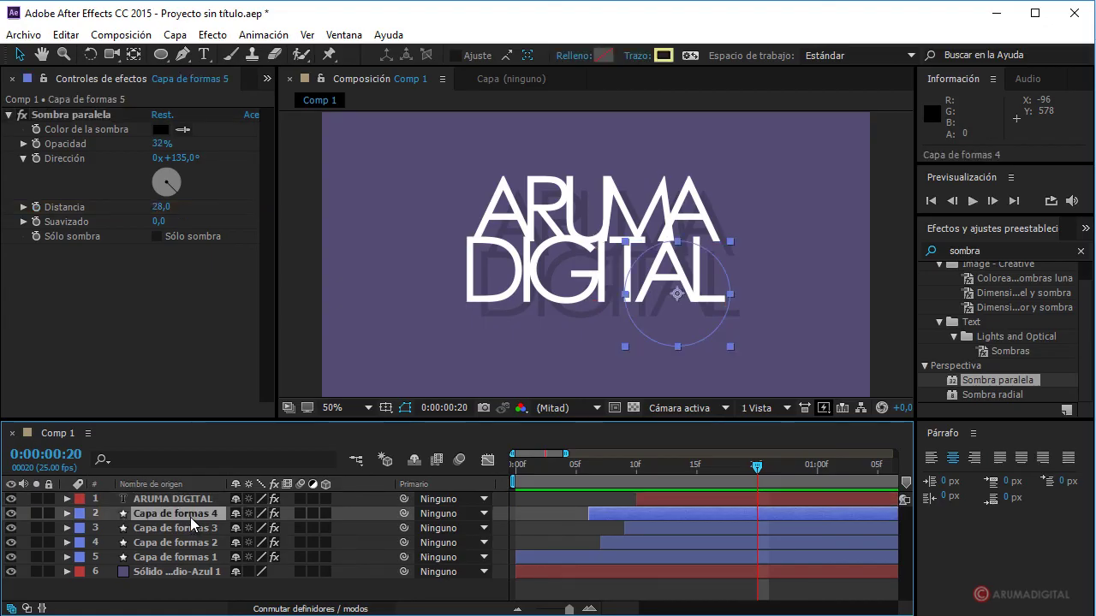
Step: Duplicate Capa de formas 4 as Capa de formas 5 and shift it to start around frame 20
{"action": "key", "text": "ctrl+d"}
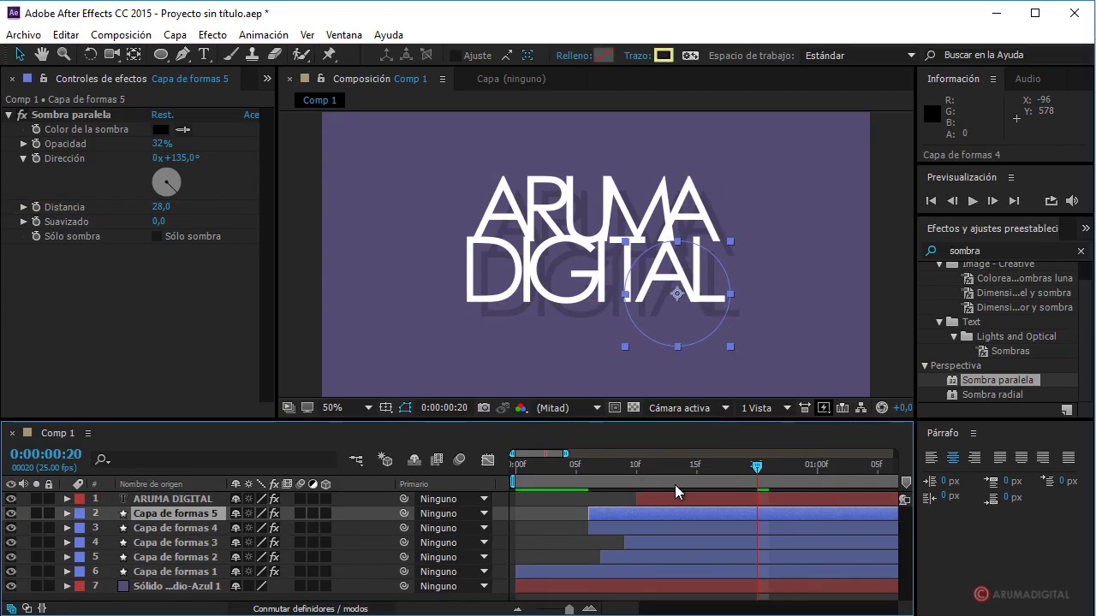
{"action": "left_click_drag", "start_coordinate": [625, 512], "coordinate": [585, 511]}
{"action": "left_click_drag", "start_coordinate": [655, 513], "coordinate": [696, 513]}
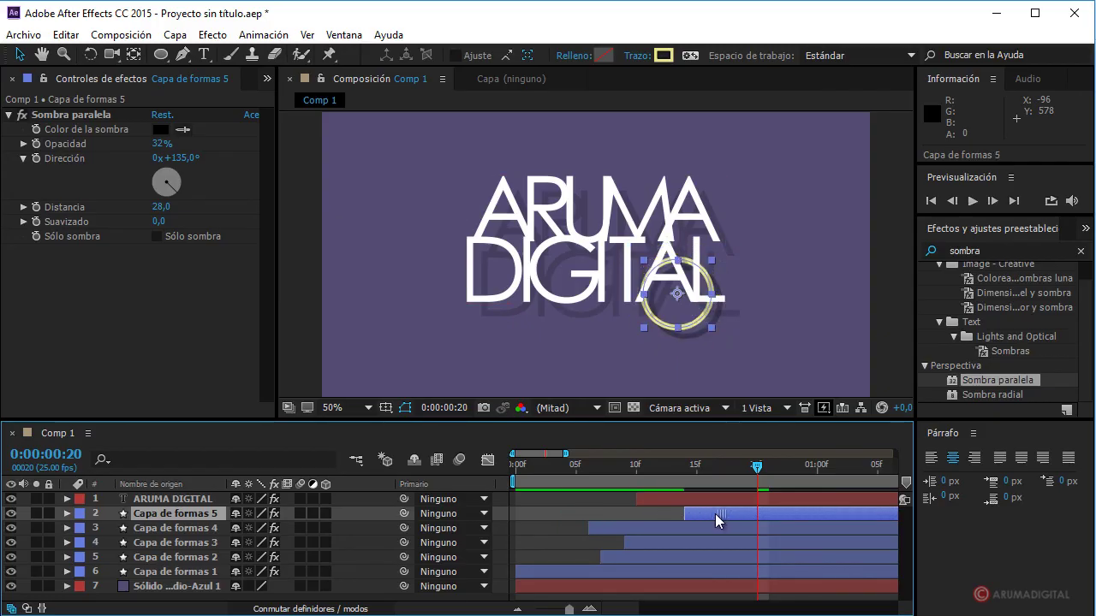
{"action": "left_click_drag", "start_coordinate": [734, 513], "coordinate": [764, 511]}
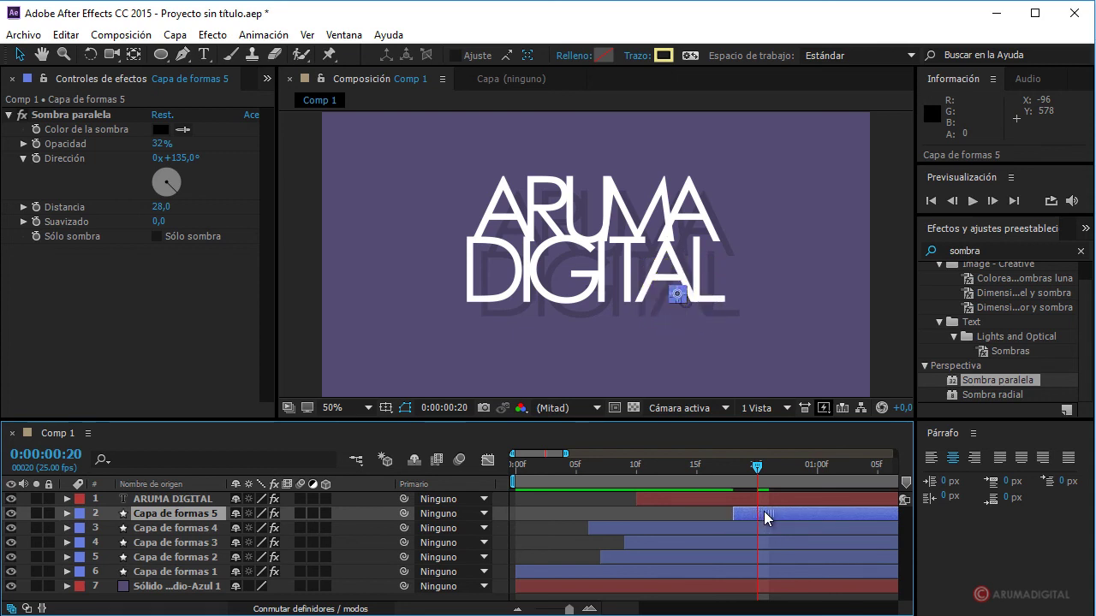
{"action": "mouse_move", "coordinate": [757, 468]}
{"action": "left_mouse_down"}
{"action": "mouse_move", "coordinate": [711, 470]}
{"action": "mouse_move", "coordinate": [757, 476]}
{"action": "left_mouse_up"}
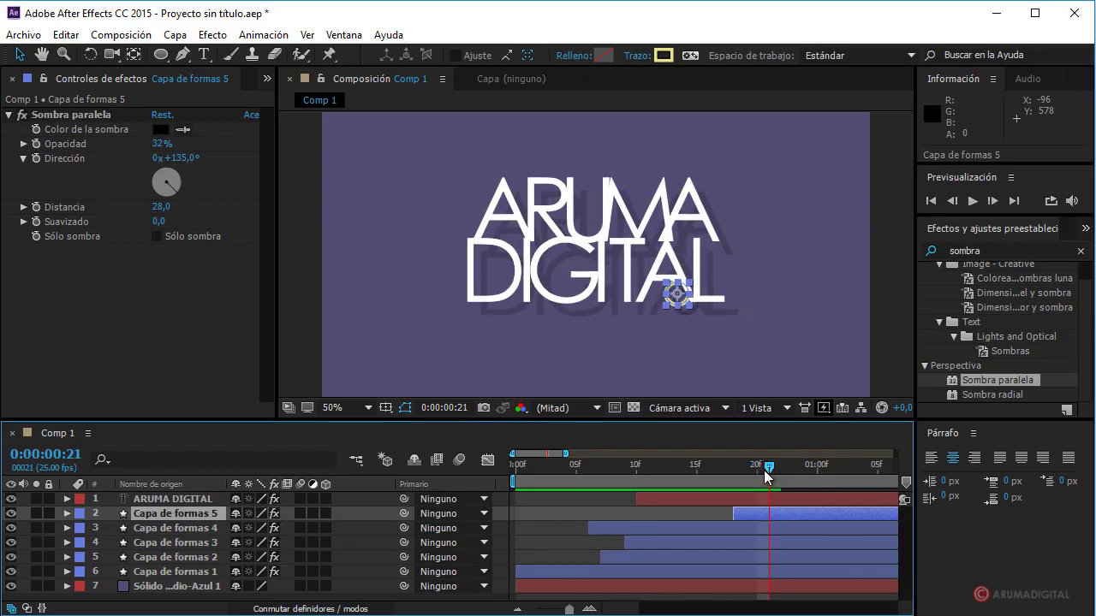
{"action": "left_click_drag", "start_coordinate": [766, 513], "coordinate": [772, 514]}
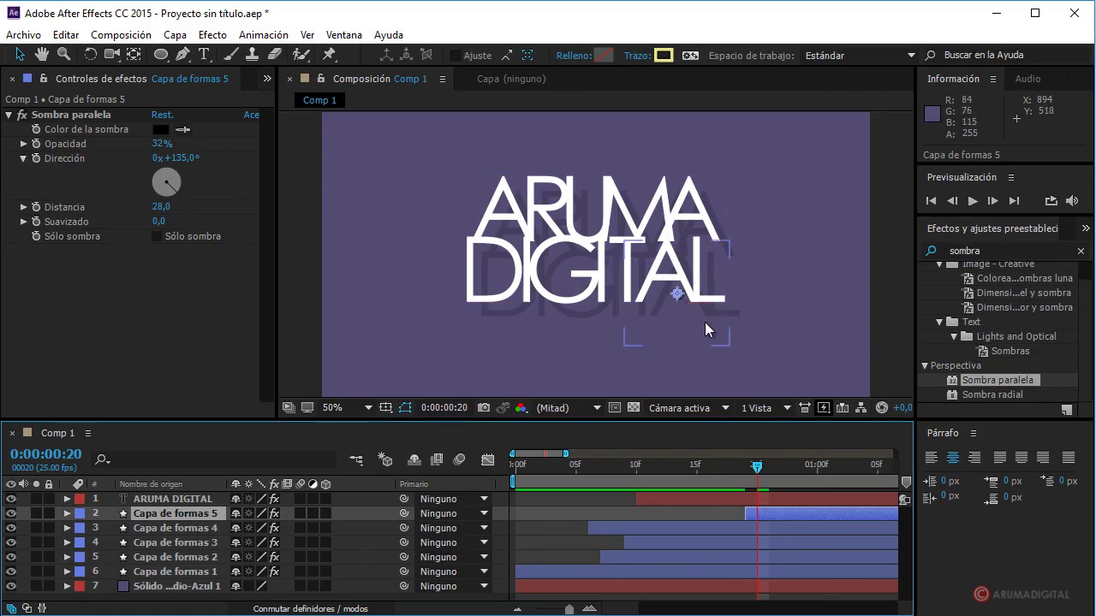
Step: Undo the accidental repositioning of the Capa de formas 4 ring
{"action": "left_click", "coordinate": [626, 292]}
{"action": "left_click_drag", "start_coordinate": [626, 292], "coordinate": [519, 207]}
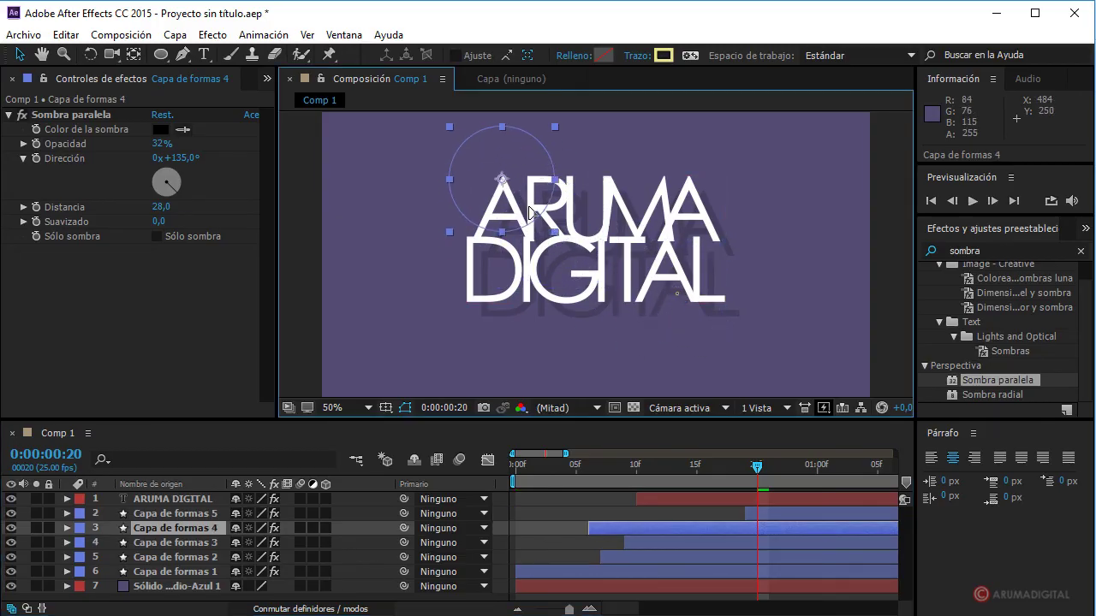
{"action": "mouse_move", "coordinate": [744, 465]}
{"action": "left_mouse_down"}
{"action": "mouse_move", "coordinate": [591, 465]}
{"action": "mouse_move", "coordinate": [755, 470]}
{"action": "mouse_move", "coordinate": [692, 469]}
{"action": "left_mouse_up"}
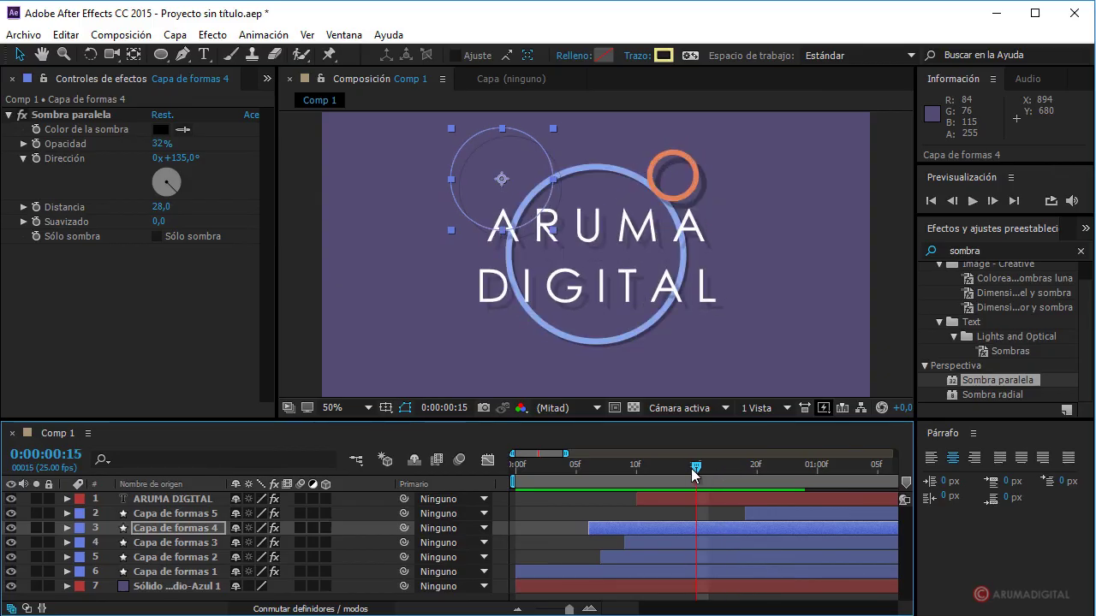
{"action": "key", "text": "ctrl+z"}
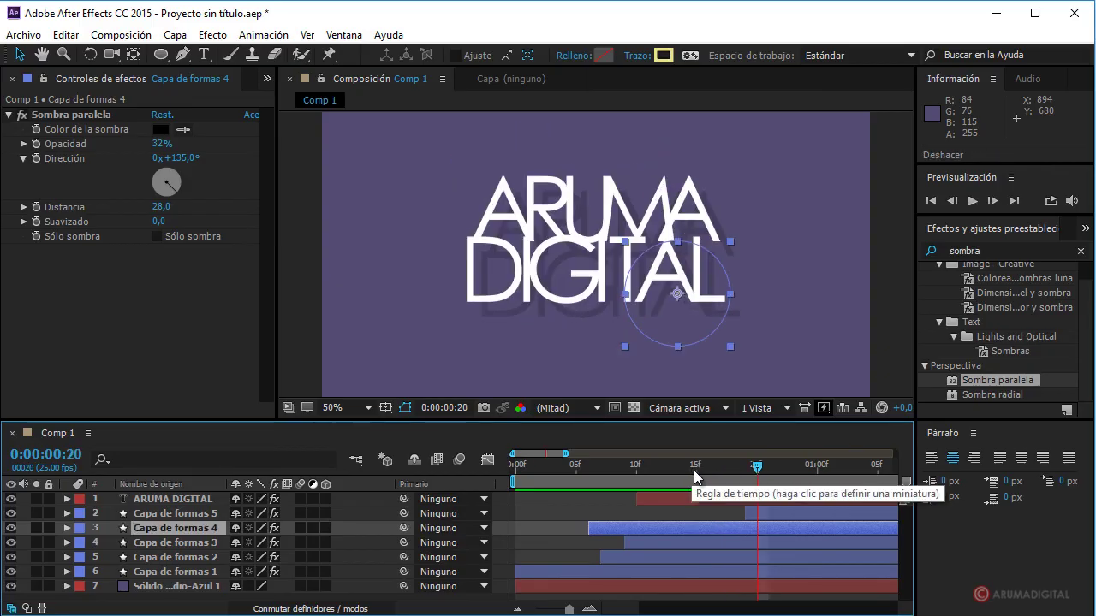
Step: Move the Capa de formas 5 ring just above ARUMA's first A and preview the animation
{"action": "left_click", "coordinate": [179, 513]}
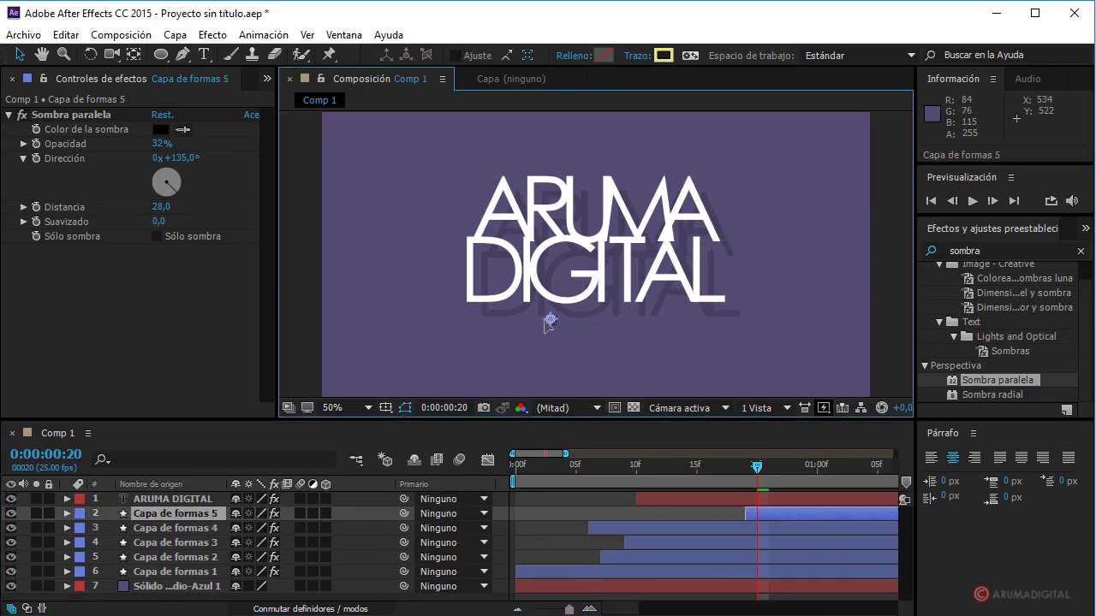
{"action": "left_click_drag", "start_coordinate": [476, 215], "coordinate": [501, 174]}
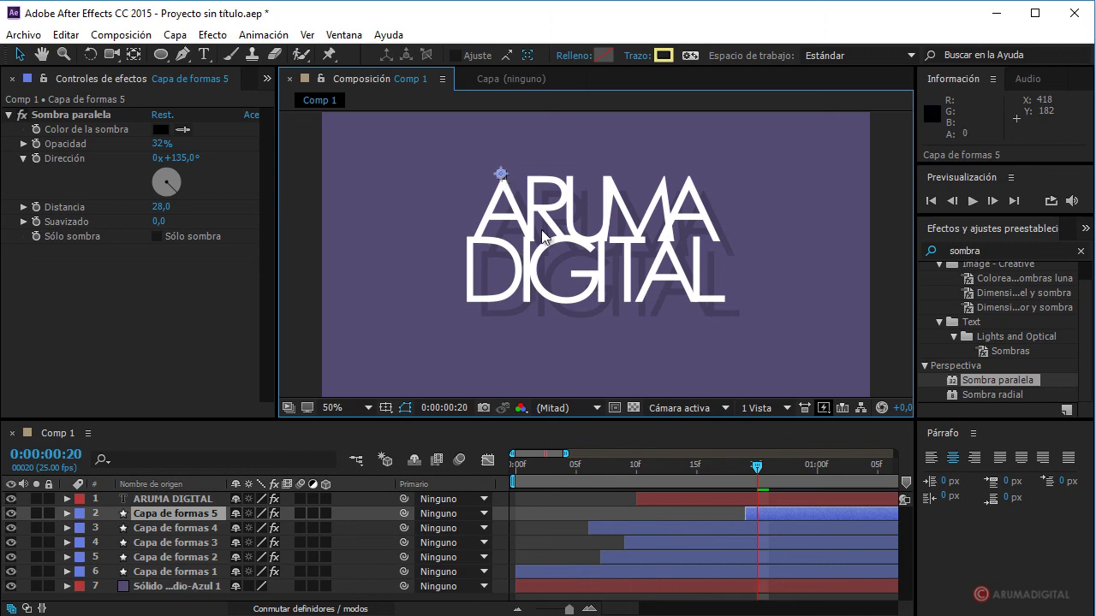
{"action": "mouse_move", "coordinate": [757, 468]}
{"action": "left_mouse_down"}
{"action": "mouse_move", "coordinate": [819, 476]}
{"action": "mouse_move", "coordinate": [893, 465]}
{"action": "left_mouse_up"}
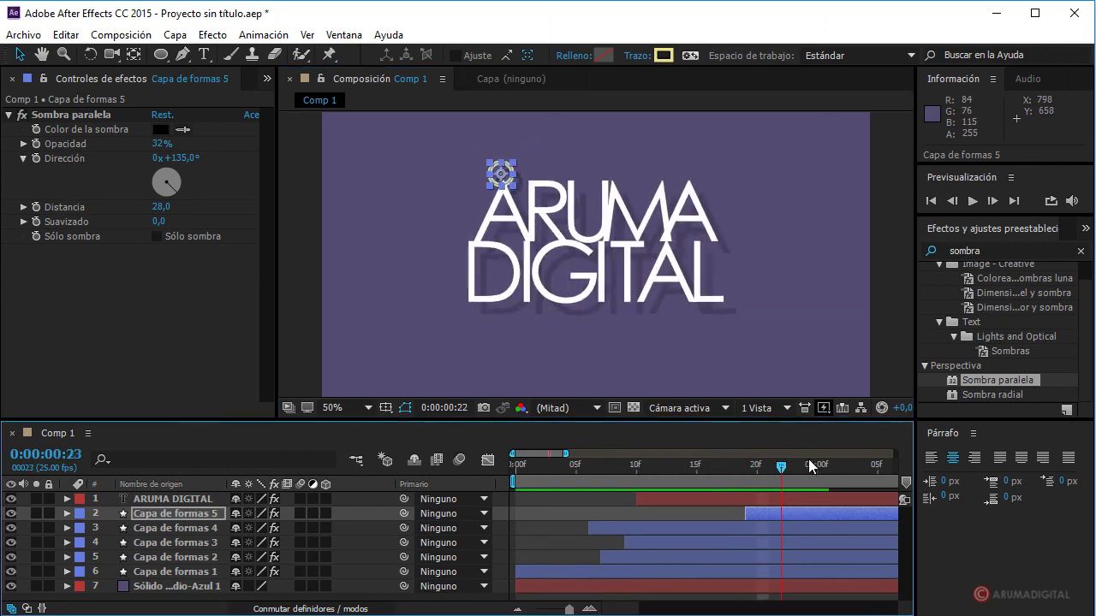
{"action": "key", "text": "space"}
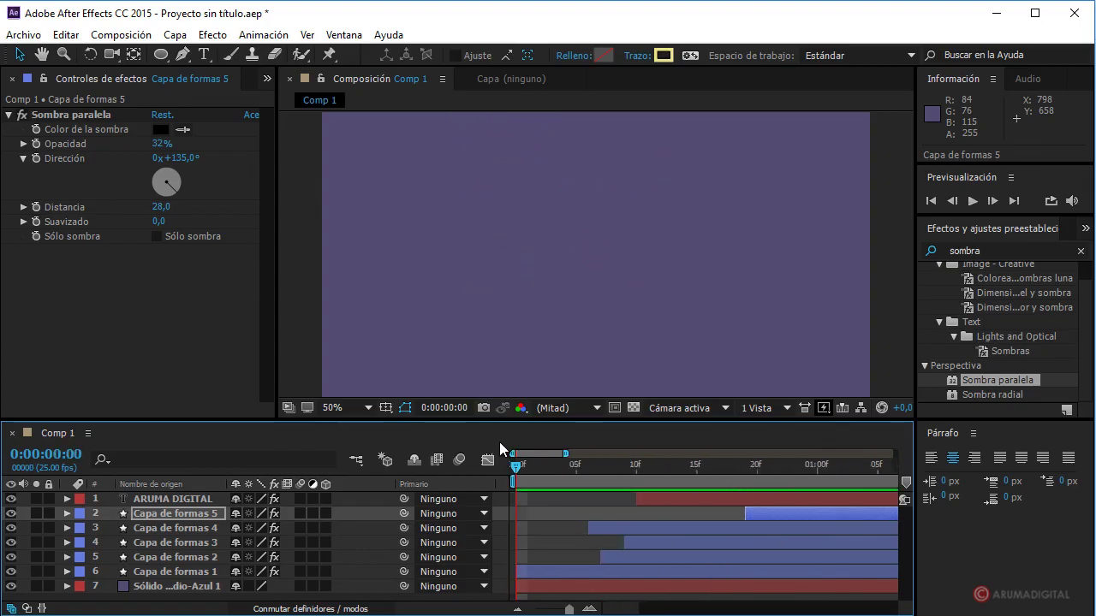